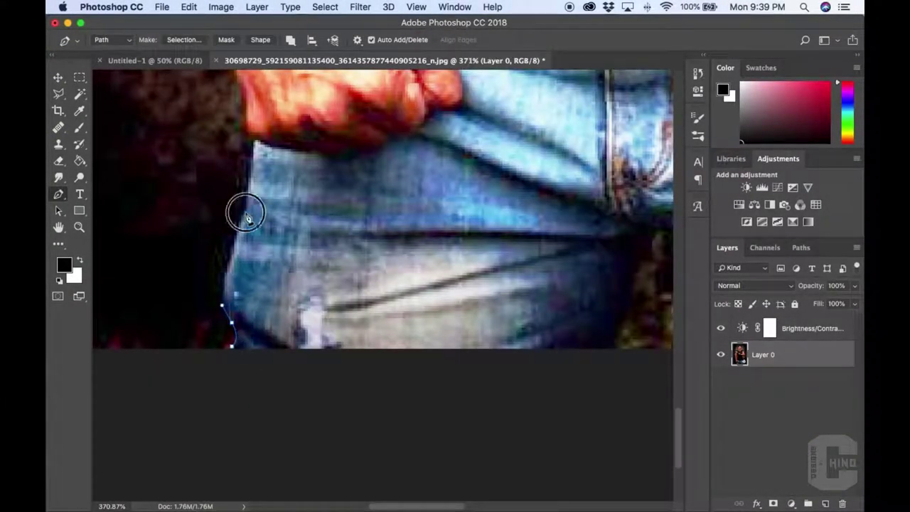
# Start the pen path with anchors along the man's shoulder edge up to the neck.
pyautogui.scroll(5, 245, 213)
pyautogui.scroll(5, 288, 197)
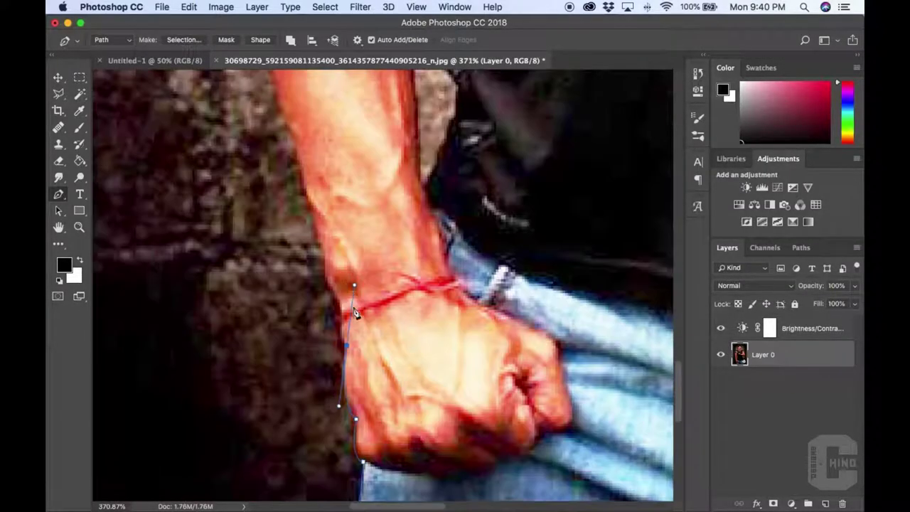
pyautogui.scroll(3, 327, 253)
pyautogui.scroll(5, 345, 325)
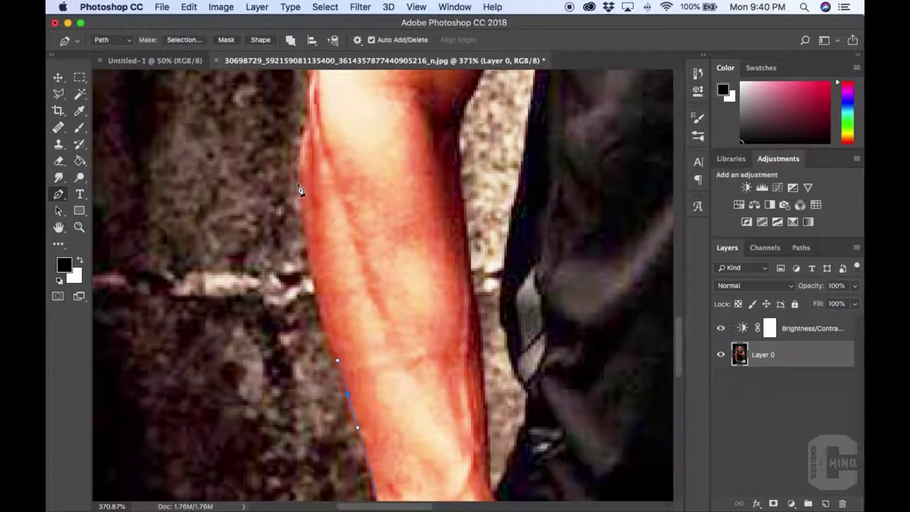
pyautogui.scroll(5, 300, 277)
pyautogui.scroll(3, 324, 356)
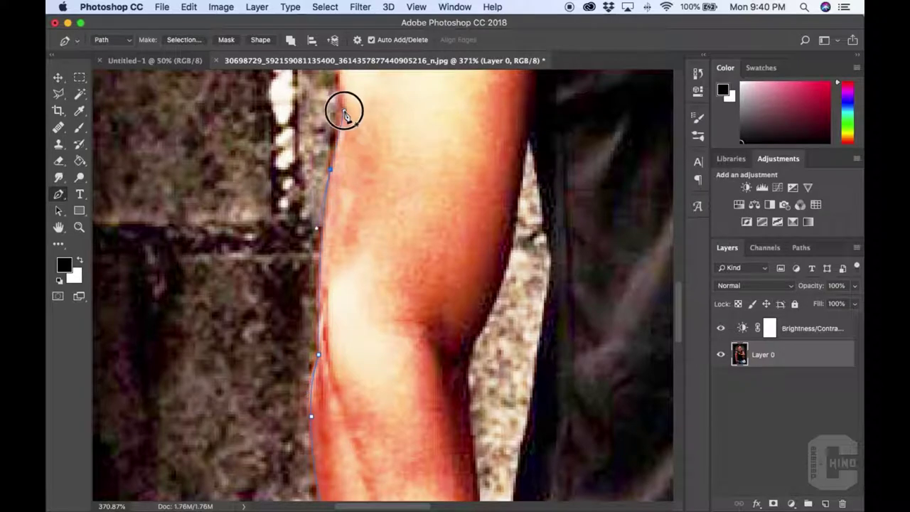
pyautogui.scroll(5, 344, 113)
pyautogui.scroll(5, 403, 206)
pyautogui.moveTo(555, 168); pyautogui.dragTo(566, 161)
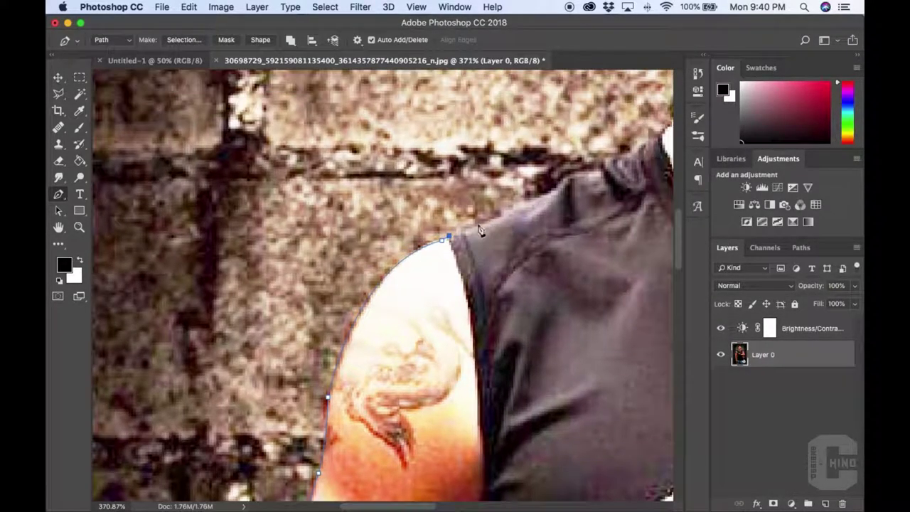
pyautogui.scroll(3, 462, 263)
pyautogui.hscroll(3, 462, 263)
pyautogui.scroll(3, 492, 247)
pyautogui.scroll(3, 517, 280)
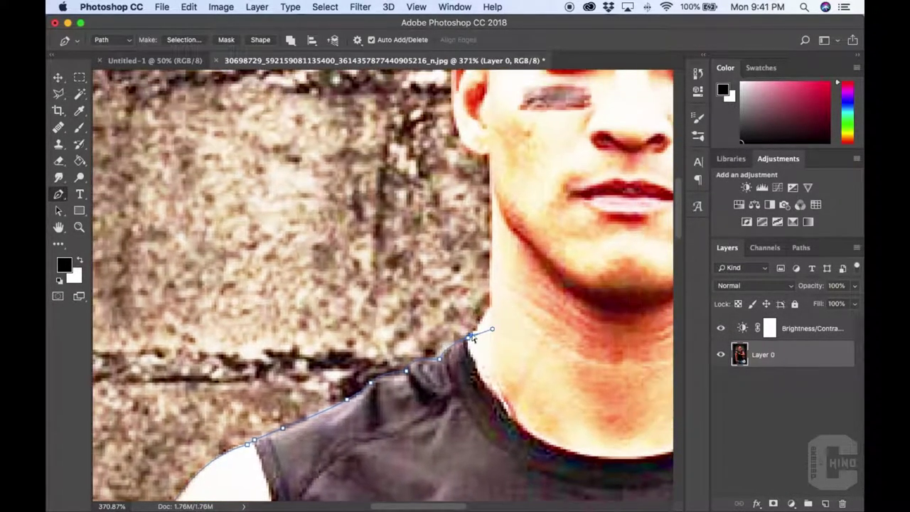
pyautogui.scroll(3, 477, 331)
pyautogui.scroll(3, 481, 356)
pyautogui.click(486, 361)
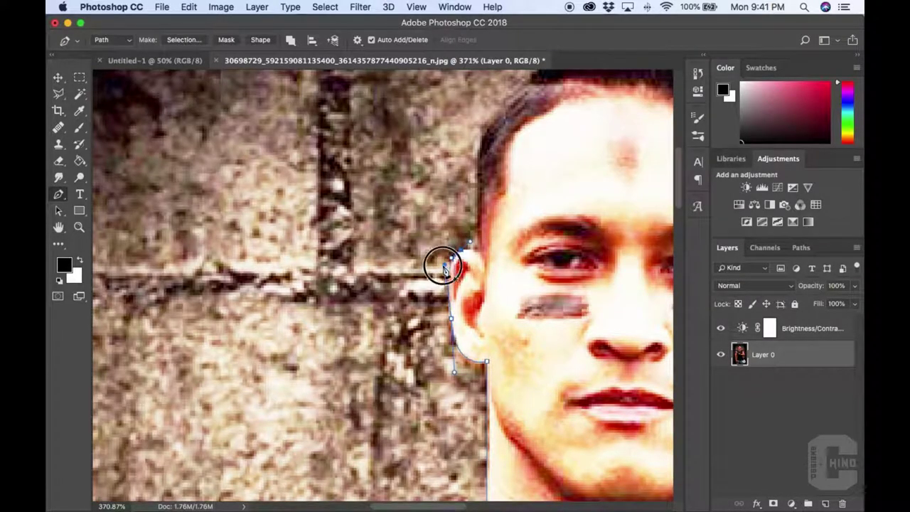
# Continue the path down the side of the head, around the ear and jaw.
pyautogui.scroll(5, 462, 274)
pyautogui.hscroll(4, 419, 348)
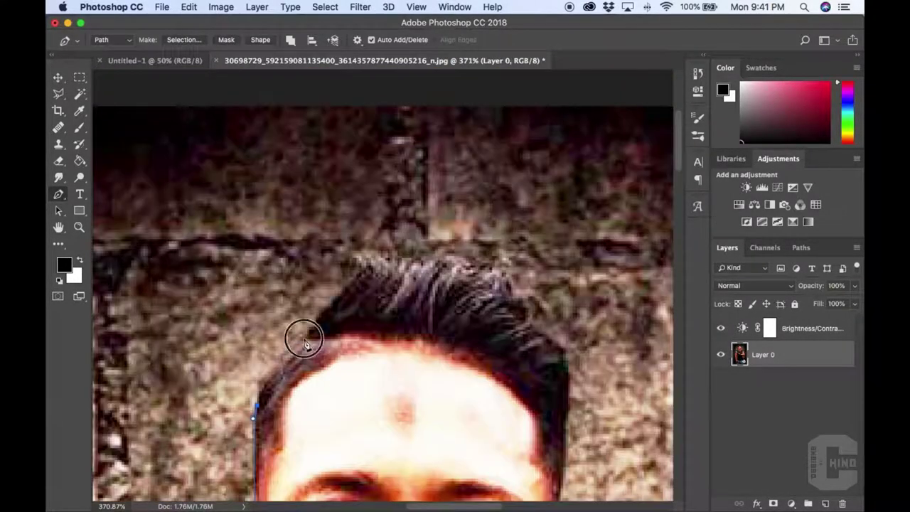
pyautogui.scroll(-3, 474, 265)
pyautogui.hscroll(3, 475, 265)
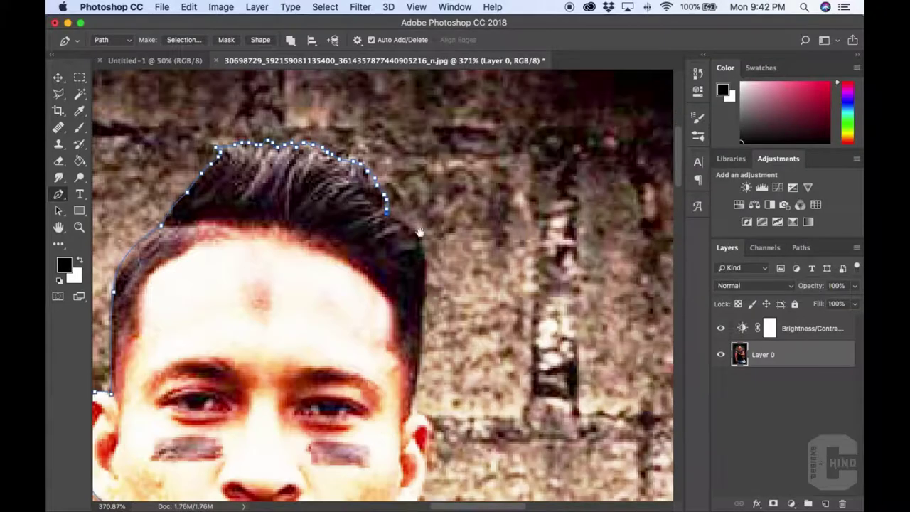
pyautogui.scroll(-3, 441, 213)
pyautogui.click(429, 193)
pyautogui.click(442, 279)
pyautogui.scroll(-3, 432, 254)
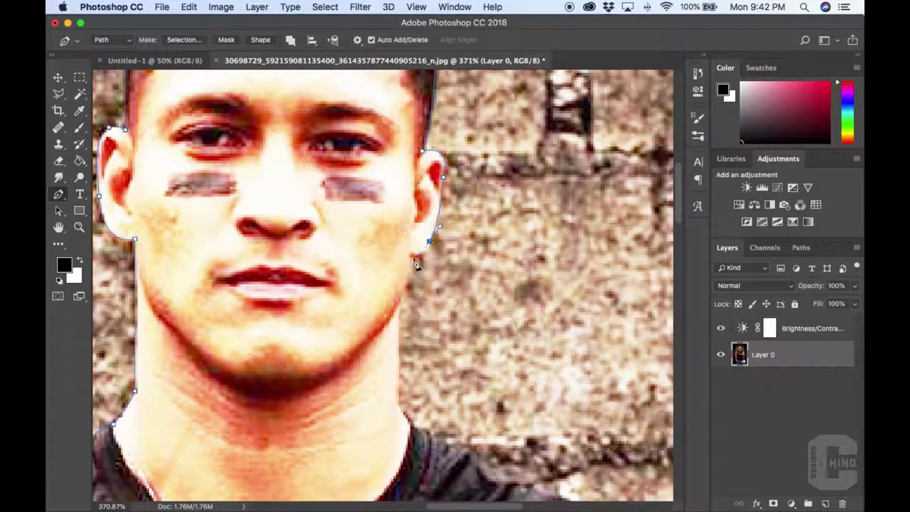
pyautogui.click(414, 260)
# Trace the upper arm, forearm underside and shirt side down toward the bottom edge.
pyautogui.scroll(-3, 410, 199)
pyautogui.scroll(-3, 444, 289)
pyautogui.hscroll(3, 398, 213)
pyautogui.scroll(-2, 398, 214)
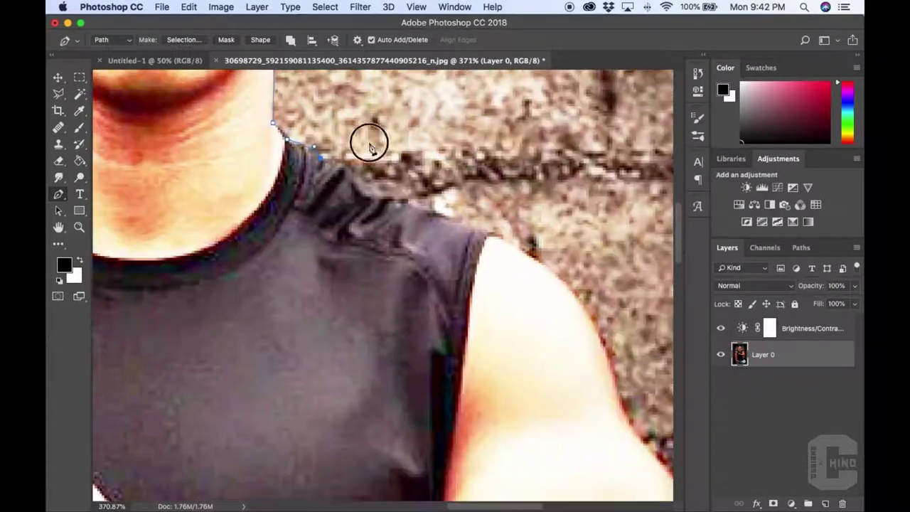
pyautogui.scroll(-2, 397, 188)
pyautogui.hscroll(2, 396, 189)
pyautogui.hscroll(2, 406, 193)
pyautogui.scroll(-3, 412, 235)
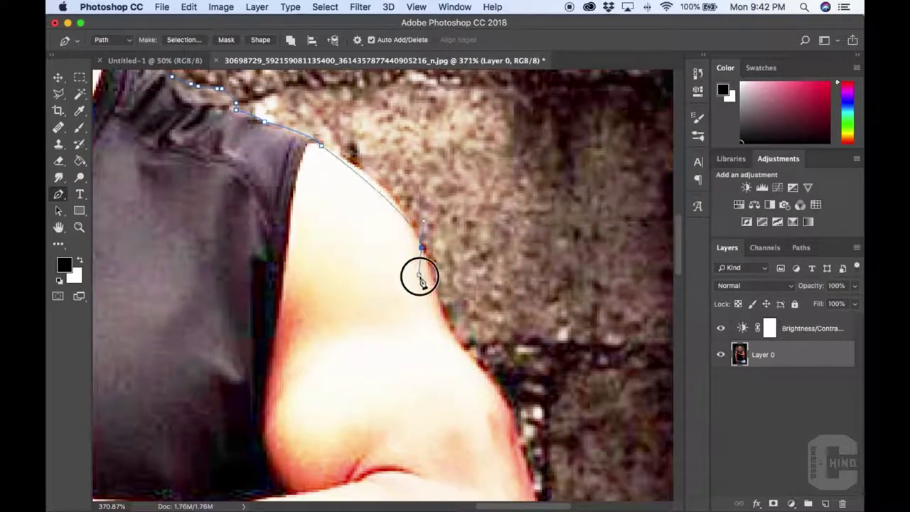
pyautogui.scroll(-3, 427, 273)
pyautogui.click(431, 275)
pyautogui.scroll(-4, 431, 275)
pyautogui.hscroll(2, 396, 317)
pyautogui.scroll(-2, 395, 318)
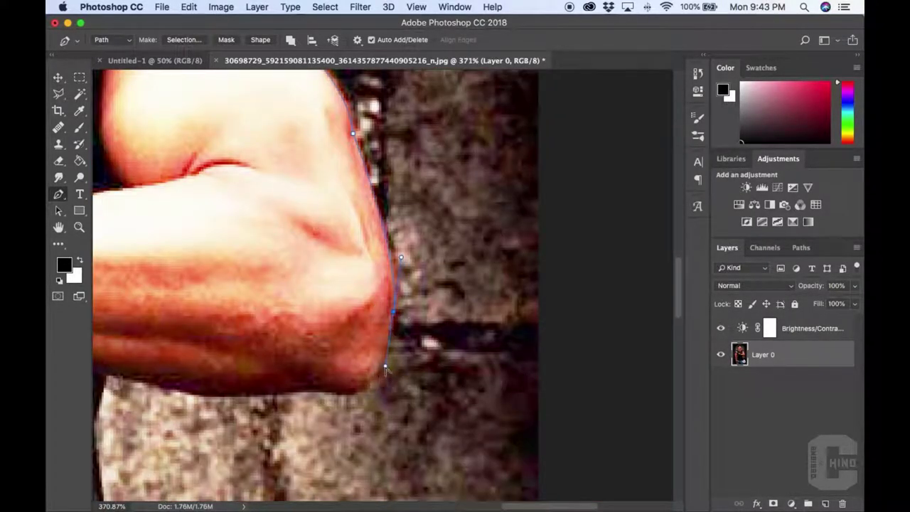
pyautogui.click(297, 391)
pyautogui.hscroll(-4, 297, 390)
pyautogui.scroll(-1, 297, 390)
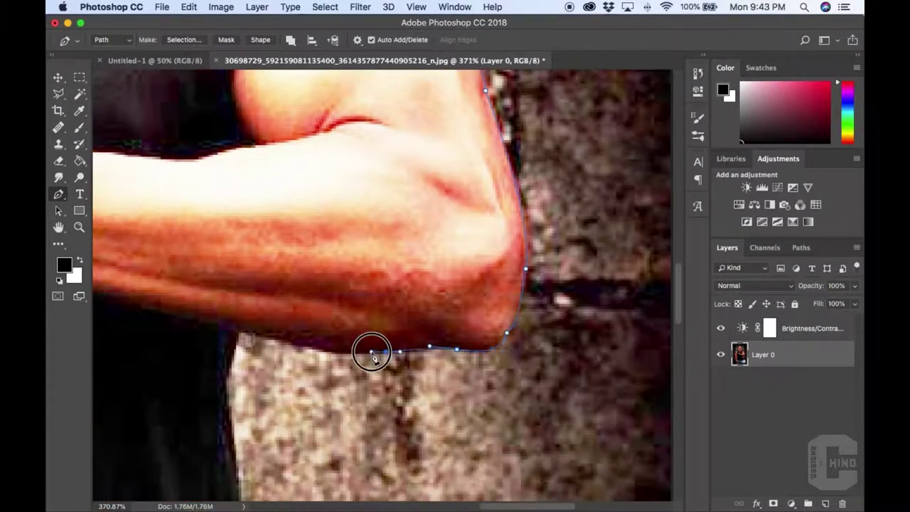
pyautogui.click(299, 347)
pyautogui.scroll(-3, 309, 345)
pyautogui.click(321, 321)
pyautogui.scroll(-5, 320, 320)
pyautogui.scroll(-1, 324, 321)
pyautogui.click(325, 313)
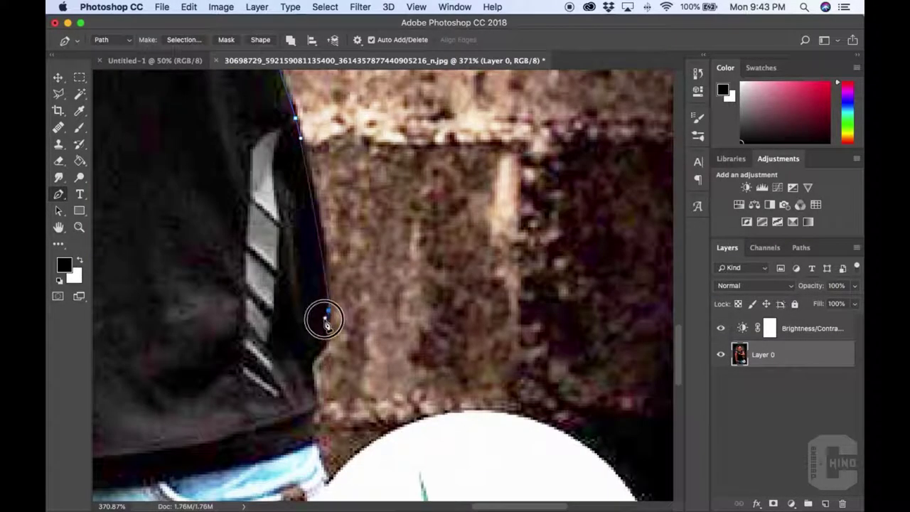
pyautogui.scroll(-5, 317, 383)
pyautogui.hscroll(1, 316, 383)
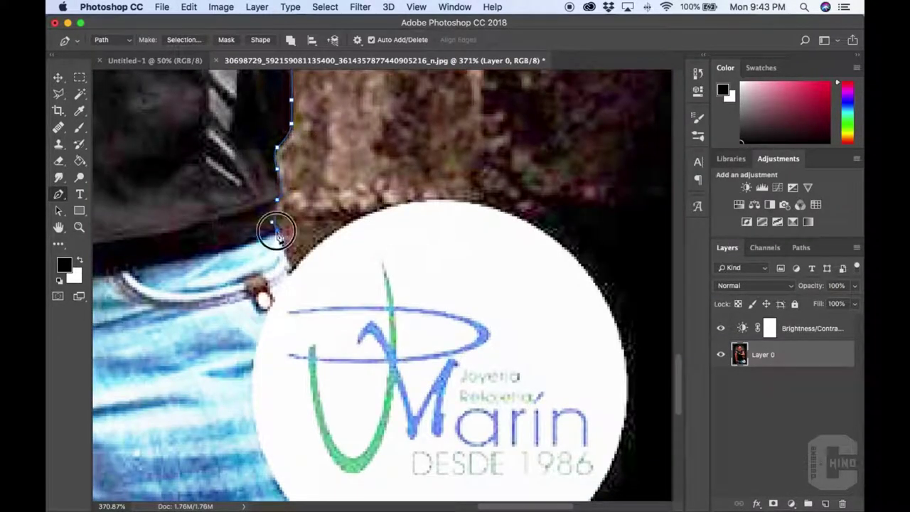
pyautogui.scroll(-2, 276, 232)
pyautogui.scroll(-5, 244, 78)
pyautogui.scroll(-2, 229, 244)
pyautogui.hscroll(-5, 230, 244)
pyautogui.hscroll(-3, 504, 165)
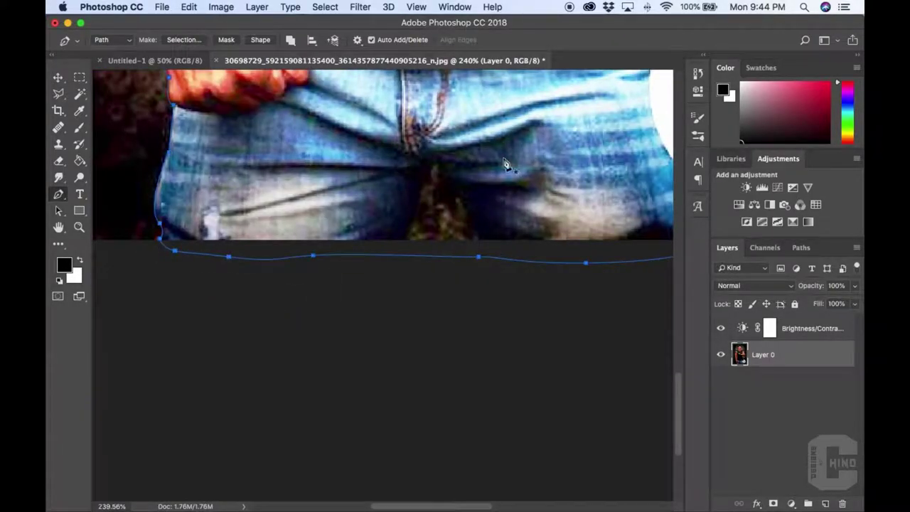
# Copy the outlined man onto his own layer and set the brush to 60% opacity.
pyautogui.hotkey('ctrl', 'j')
pyautogui.scroll(2, 357, 316)
pyautogui.write('60')
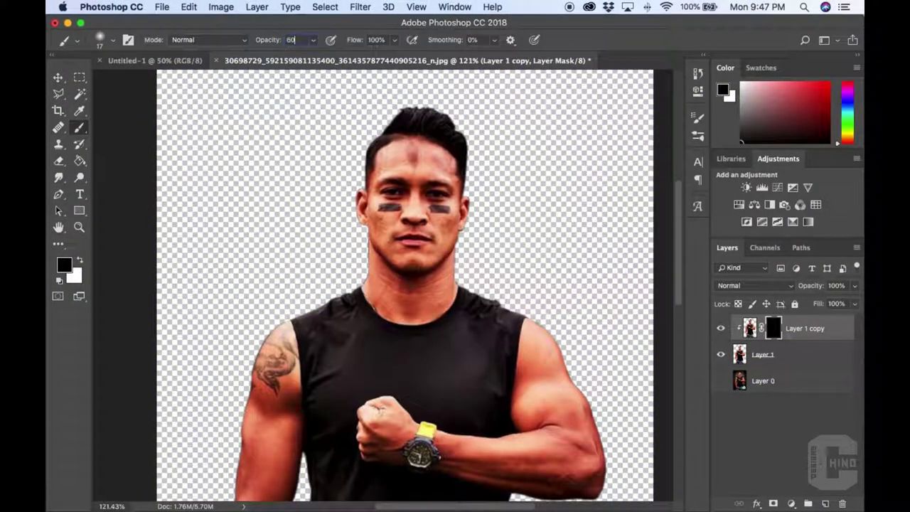
pyautogui.press('Return')
pyautogui.scroll(3, 384, 174)
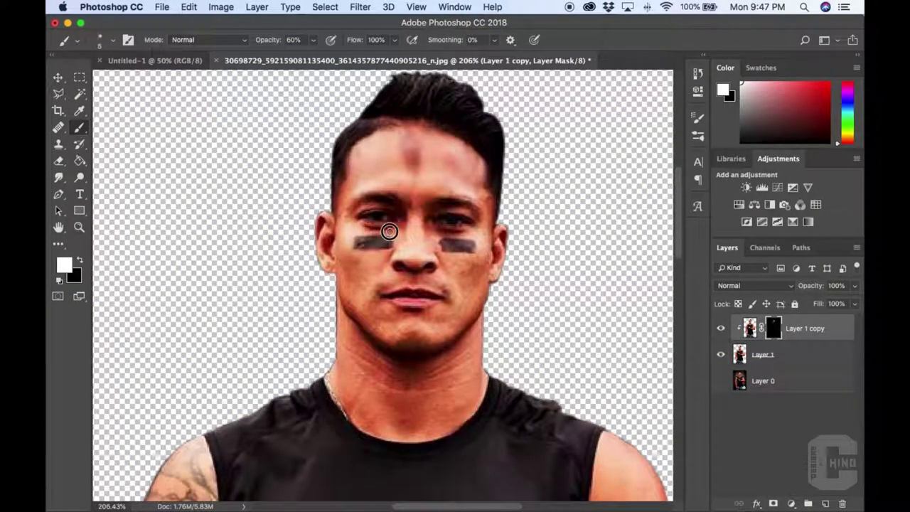
pyautogui.scroll(2, 389, 159)
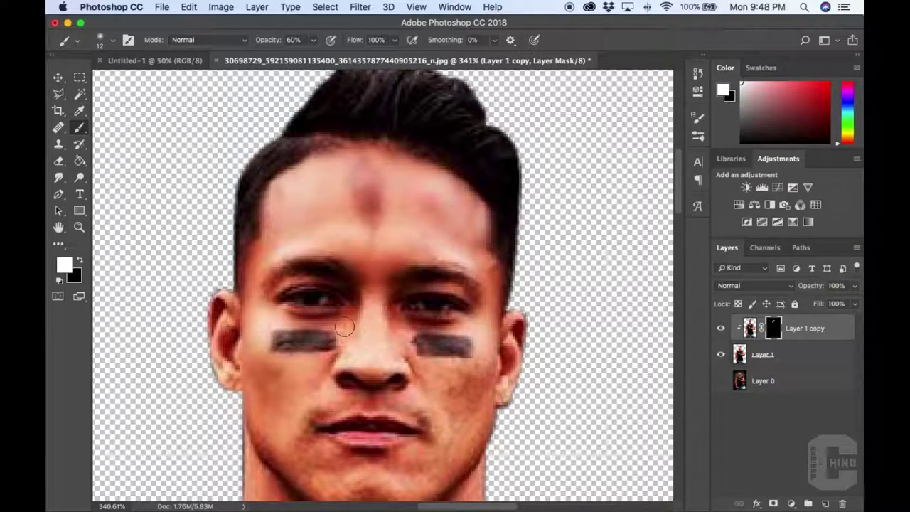
pyautogui.scroll(-5, 382, 327)
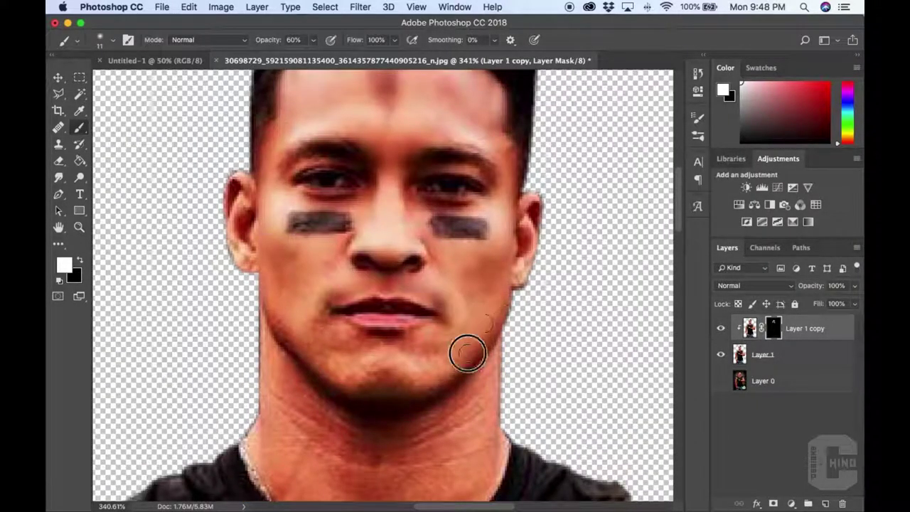
pyautogui.scroll(-5, 351, 326)
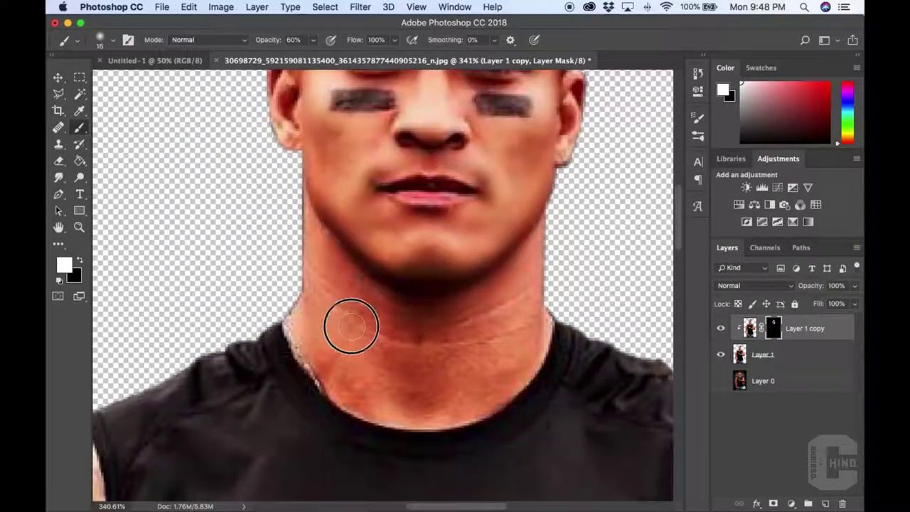
# Paint Layer 1 copy's mask to clean the arm and wrist edges, resizing the brush.
pyautogui.scroll(4, 377, 252)
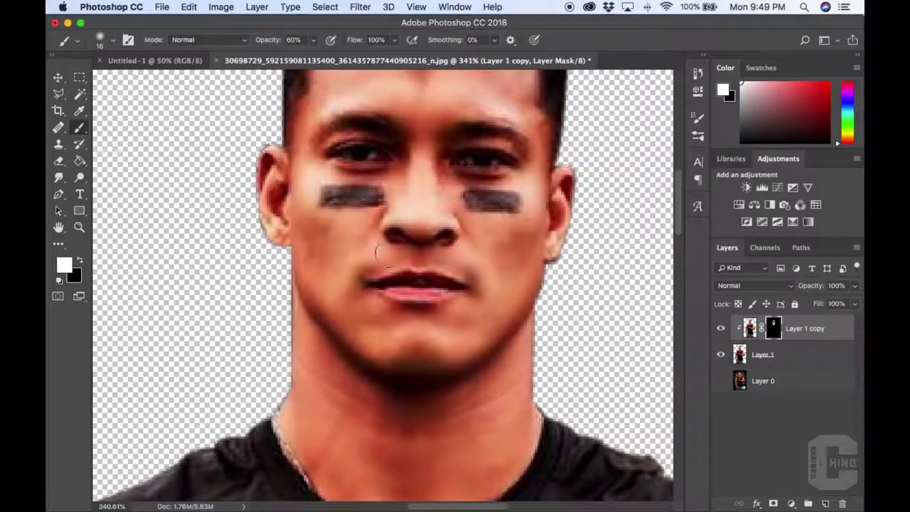
pyautogui.scroll(4, 362, 240)
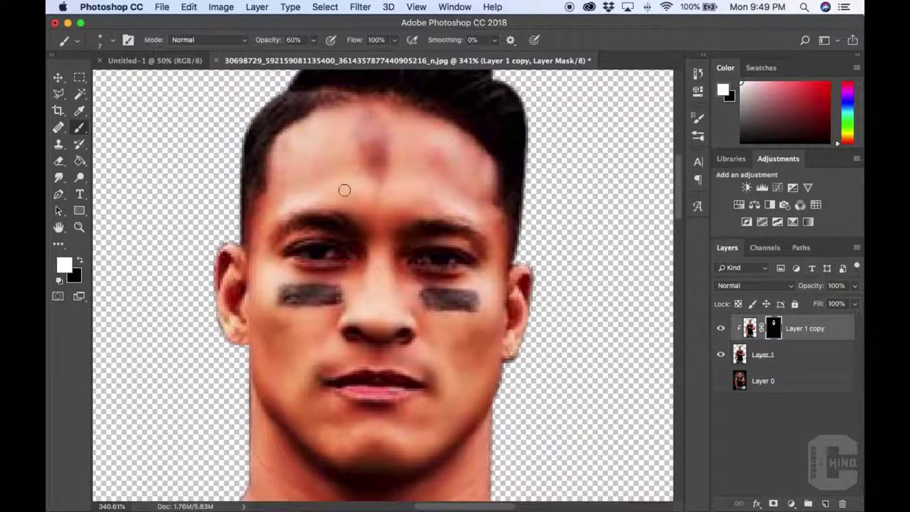
pyautogui.scroll(-5, 385, 315)
pyautogui.scroll(-4, 408, 382)
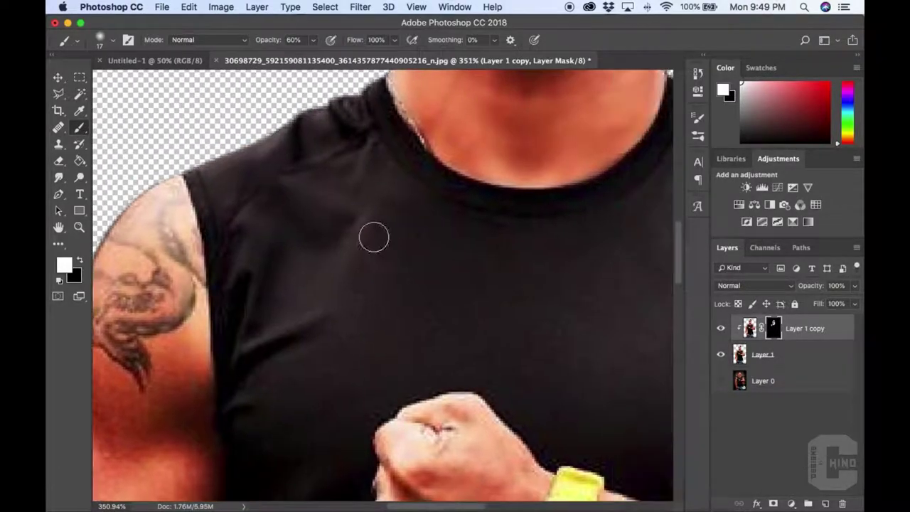
pyautogui.scroll(2, 369, 235)
pyautogui.scroll(-7, 546, 339)
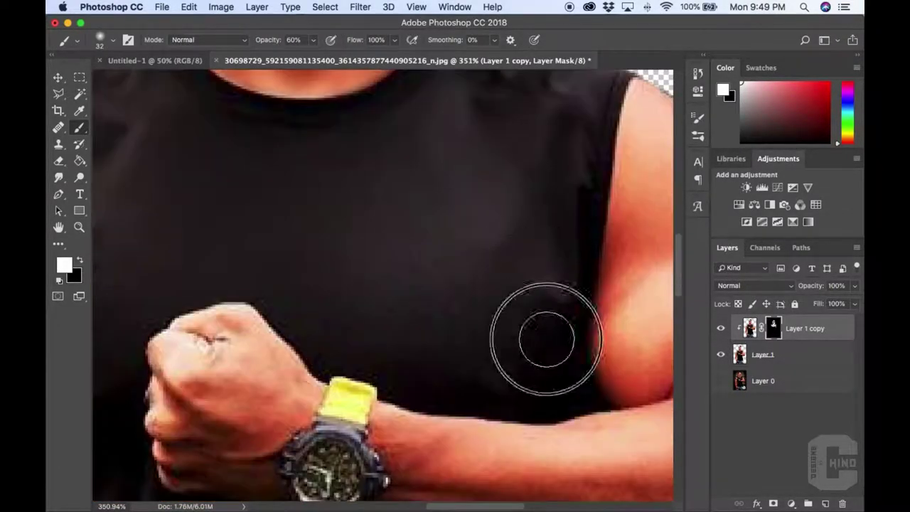
pyautogui.hscroll(-5, 344, 365)
pyautogui.scroll(-2, 335, 280)
pyautogui.scroll(-5, 241, 197)
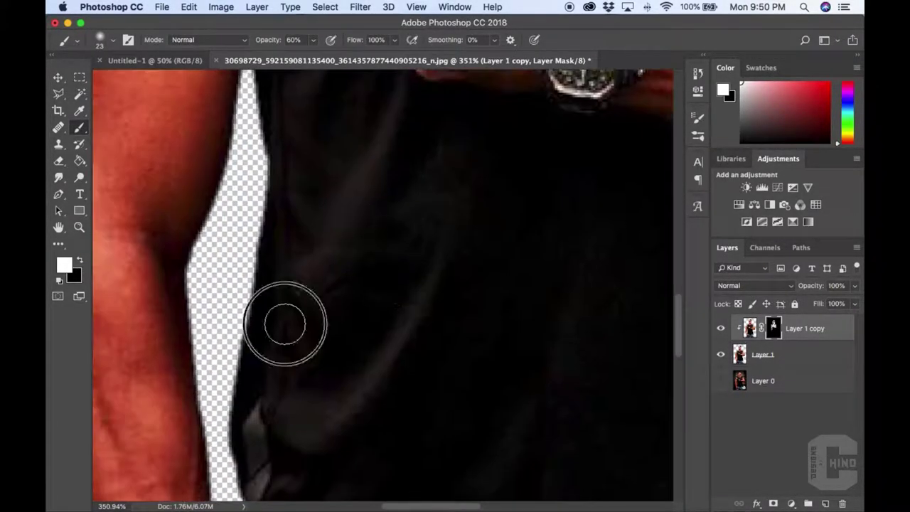
pyautogui.hscroll(6, 284, 319)
pyautogui.scroll(-5, 363, 356)
pyautogui.hscroll(-6, 374, 214)
pyautogui.scroll(5, 333, 209)
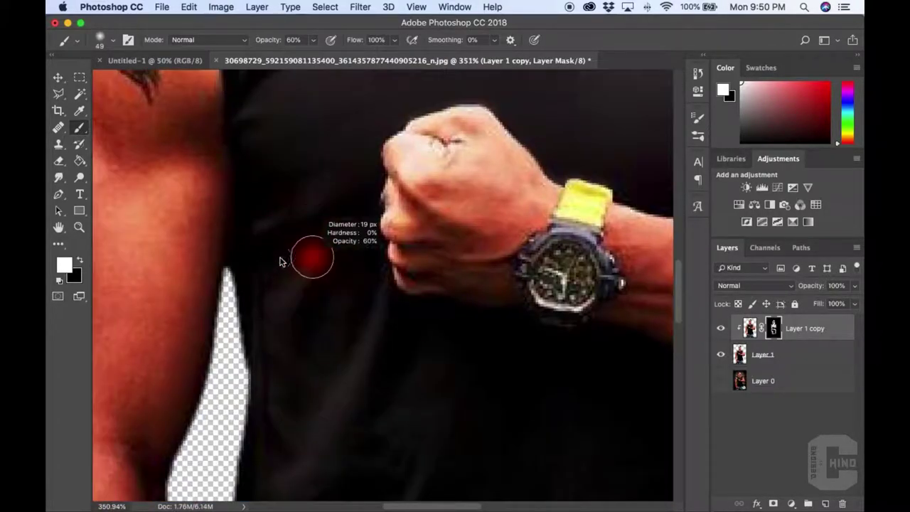
pyautogui.scroll(5, 304, 260)
pyautogui.scroll(-5, 383, 380)
pyautogui.scroll(-5, 294, 304)
pyautogui.press(']')
pyautogui.scroll(-5, 365, 290)
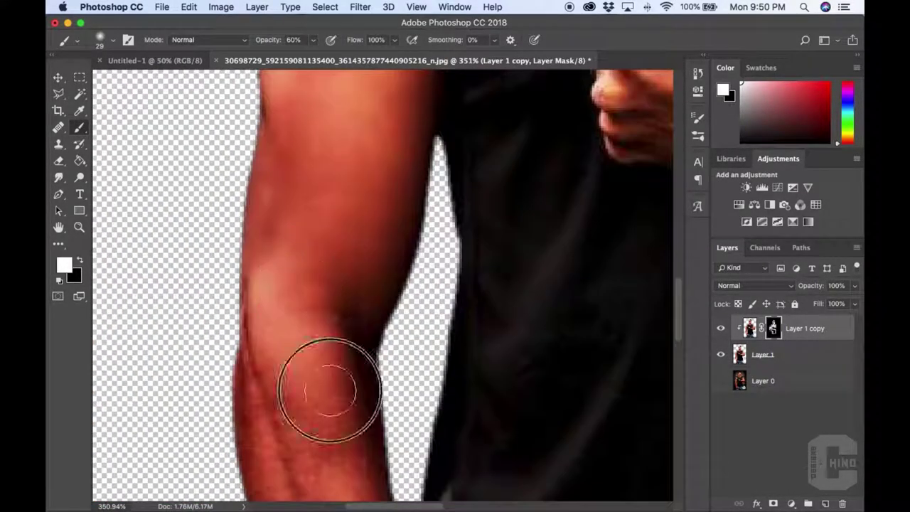
pyautogui.scroll(-3, 325, 381)
pyautogui.scroll(-5, 323, 384)
pyautogui.press('[')
pyautogui.scroll(-3, 327, 334)
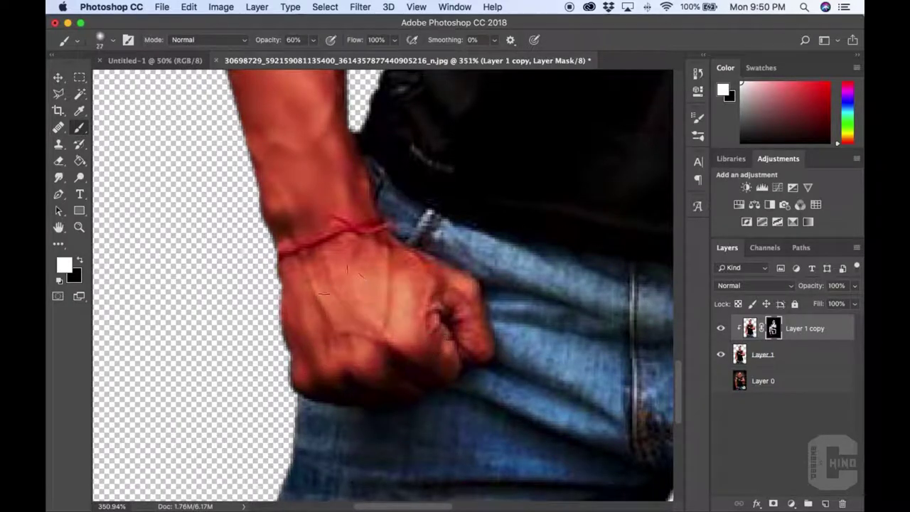
pyautogui.scroll(-5, 298, 213)
pyautogui.scroll(5, 298, 128)
# Clean the mask around the shoulder, fist and jeans edges with resized brushes.
pyautogui.press(']')
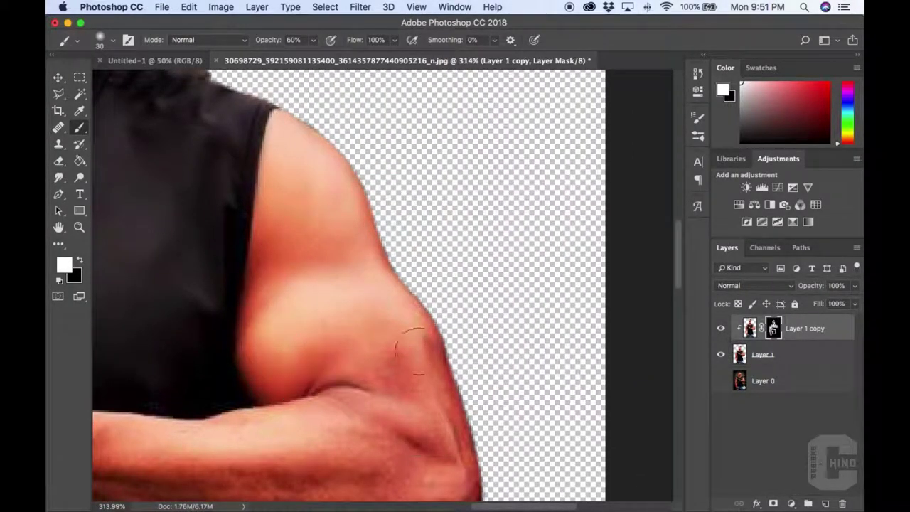
pyautogui.scroll(-5, 418, 352)
pyautogui.scroll(-5, 264, 278)
pyautogui.scroll(-3, 264, 278)
pyautogui.press('[')
pyautogui.scroll(-3, 473, 349)
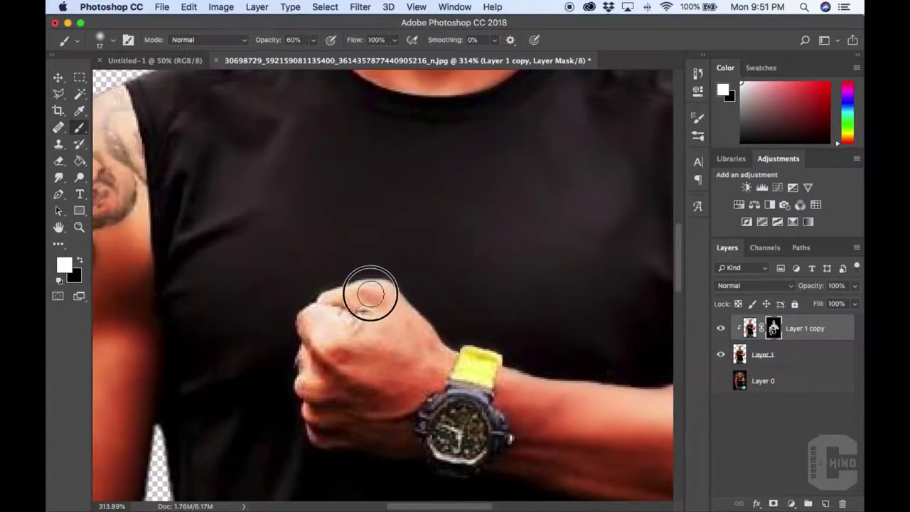
pyautogui.scroll(-2, 531, 367)
pyautogui.scroll(-3, 457, 355)
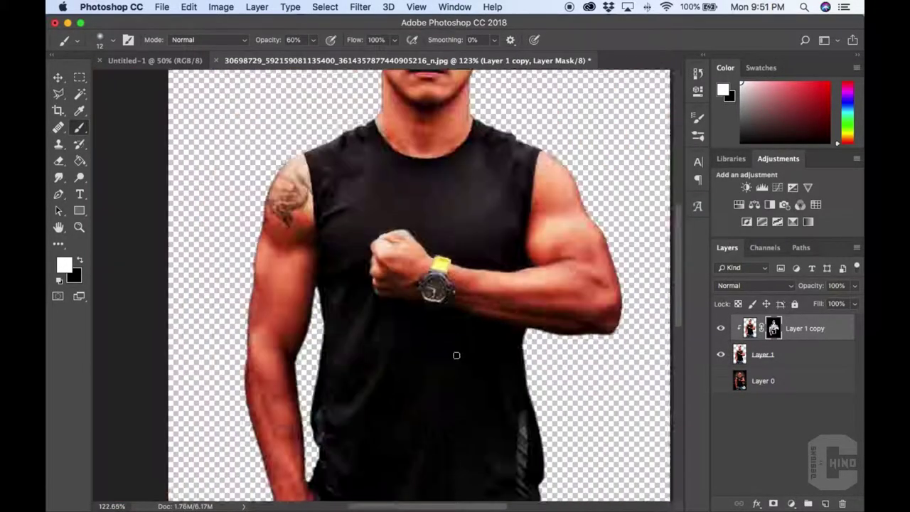
pyautogui.scroll(5, 304, 236)
pyautogui.press(']')
pyautogui.scroll(2, 326, 248)
pyautogui.scroll(2, 408, 272)
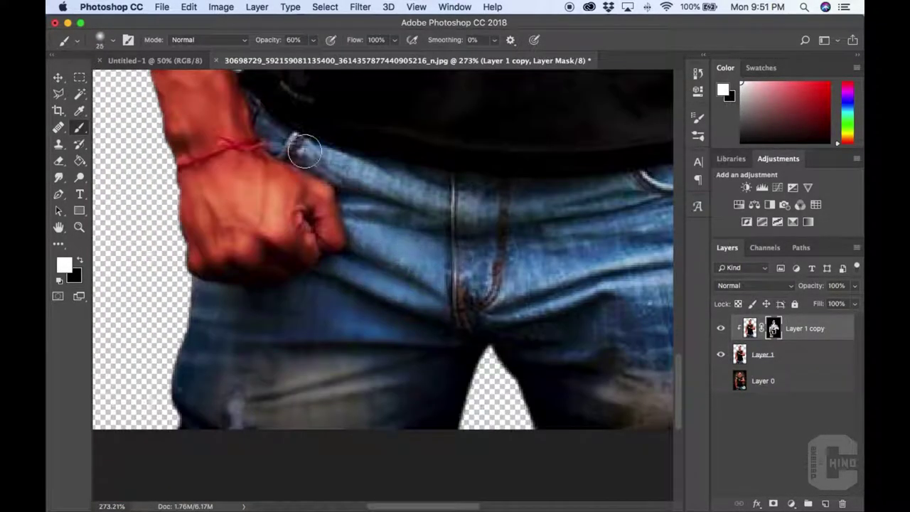
pyautogui.hscroll(5, 556, 214)
pyautogui.press(']')
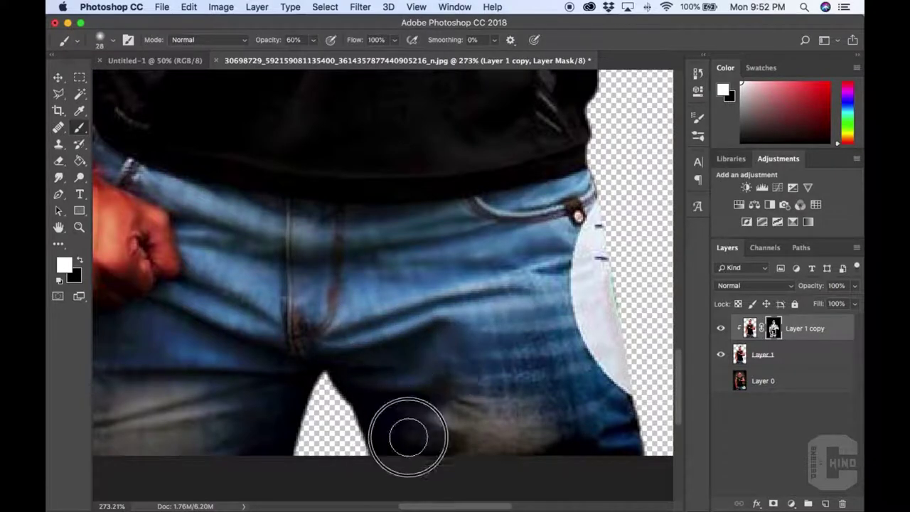
pyautogui.hscroll(-5, 605, 406)
pyautogui.scroll(4, 291, 371)
pyautogui.scroll(2, 341, 331)
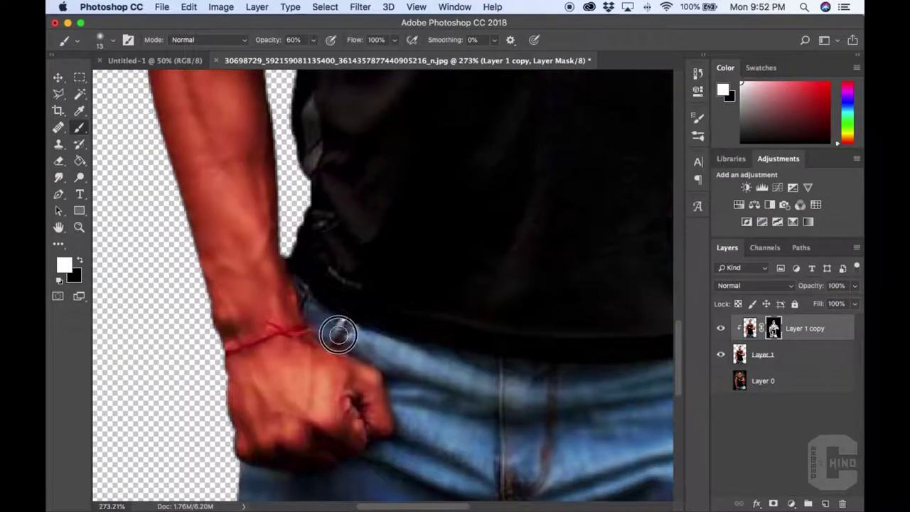
pyautogui.scroll(-3, 362, 301)
pyautogui.scroll(3, 317, 287)
pyautogui.press(']')
pyautogui.scroll(-2, 316, 286)
pyautogui.scroll(-4, 386, 426)
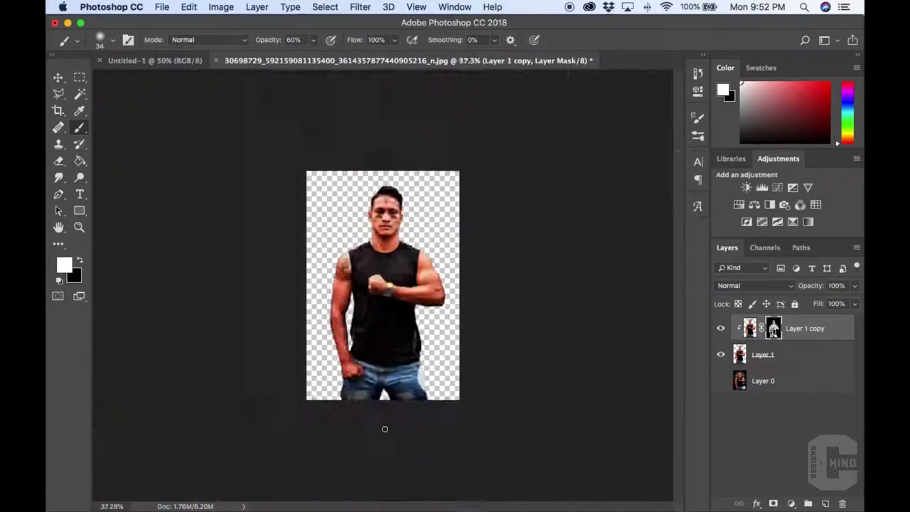
pyautogui.scroll(2, 386, 426)
pyautogui.rightClick(773, 327)
# Apply Layer 1 copy's mask permanently.
pyautogui.click(710, 364)
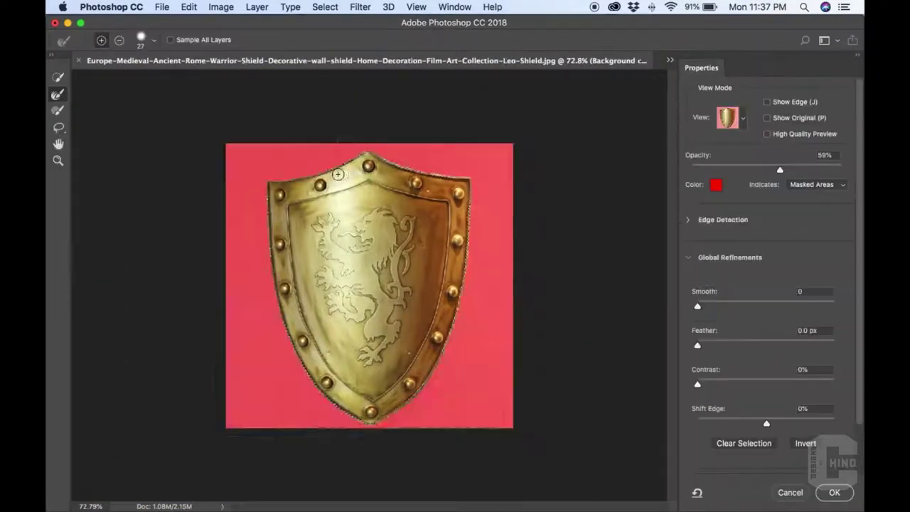
pyautogui.scroll(-5, 270, 185)
pyautogui.scroll(-5, 284, 164)
pyautogui.scroll(-5, 298, 153)
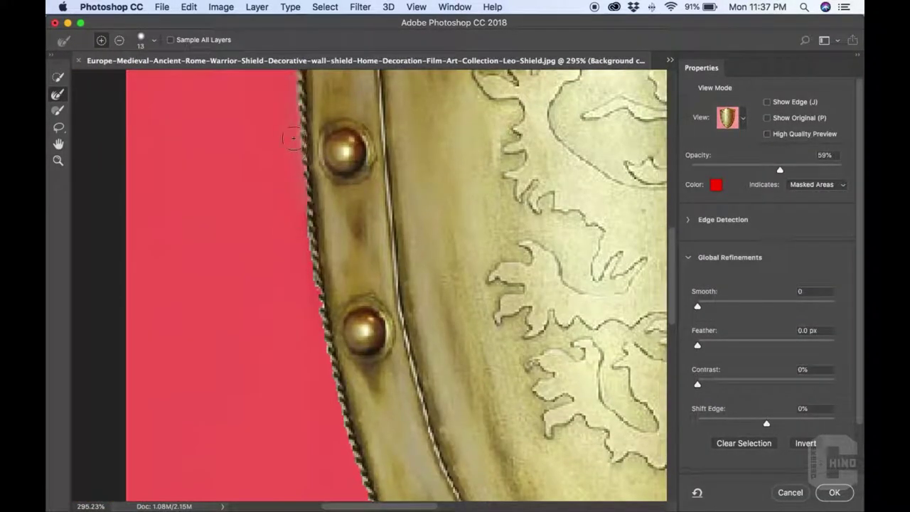
pyautogui.scroll(-5, 340, 229)
pyautogui.scroll(-5, 331, 289)
pyautogui.scroll(-5, 300, 239)
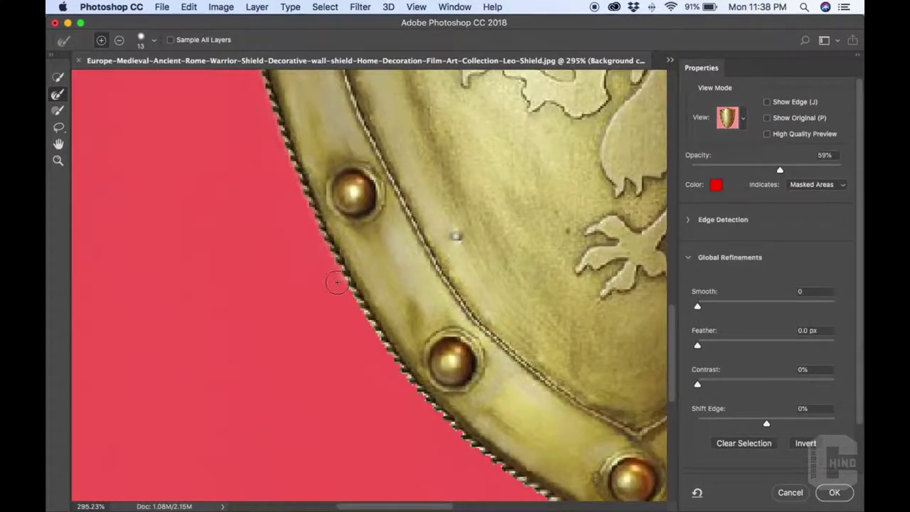
# Pan around the gold shield's edges while refining its selection in Select and Mask.
pyautogui.scroll(-5, 335, 280)
pyautogui.scroll(-3, 372, 341)
pyautogui.hscroll(5, 384, 345)
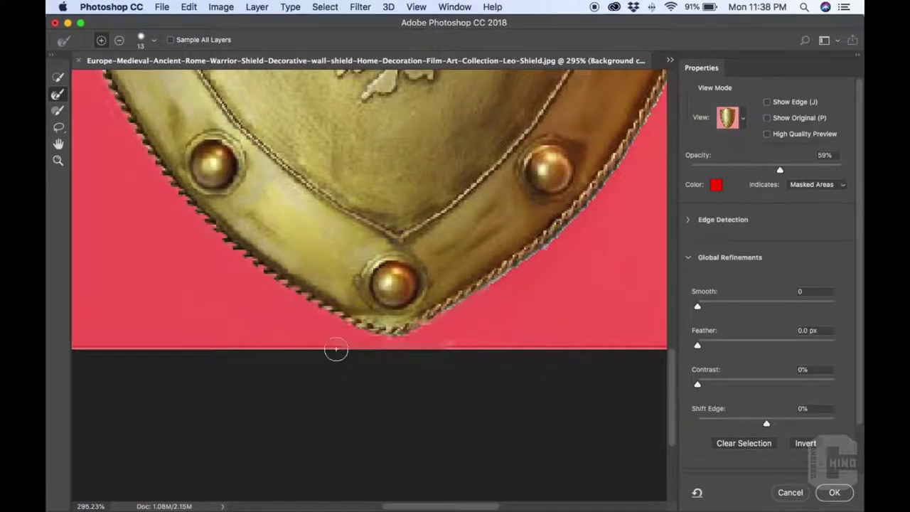
pyautogui.hscroll(3, 336, 349)
pyautogui.scroll(5, 514, 280)
pyautogui.scroll(5, 443, 349)
pyautogui.scroll(5, 459, 369)
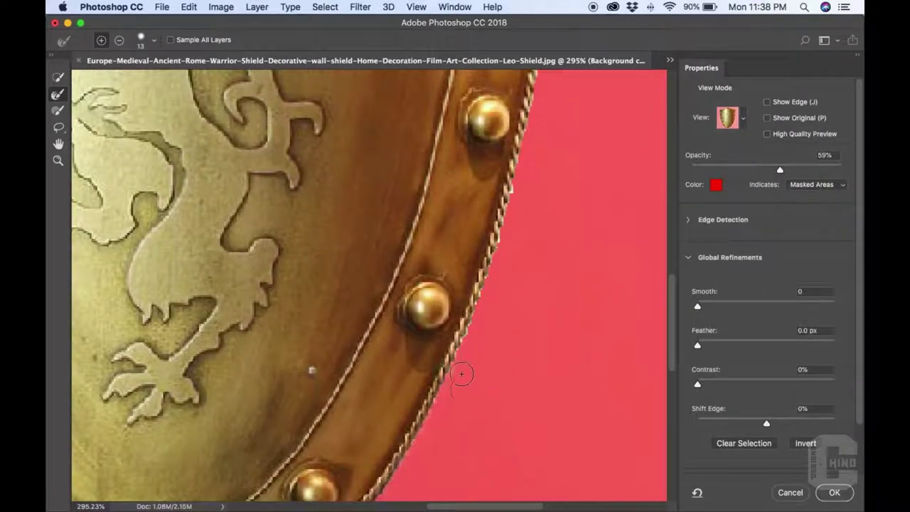
pyautogui.scroll(3, 521, 345)
pyautogui.scroll(5, 519, 348)
pyautogui.scroll(5, 540, 239)
pyautogui.scroll(3, 532, 333)
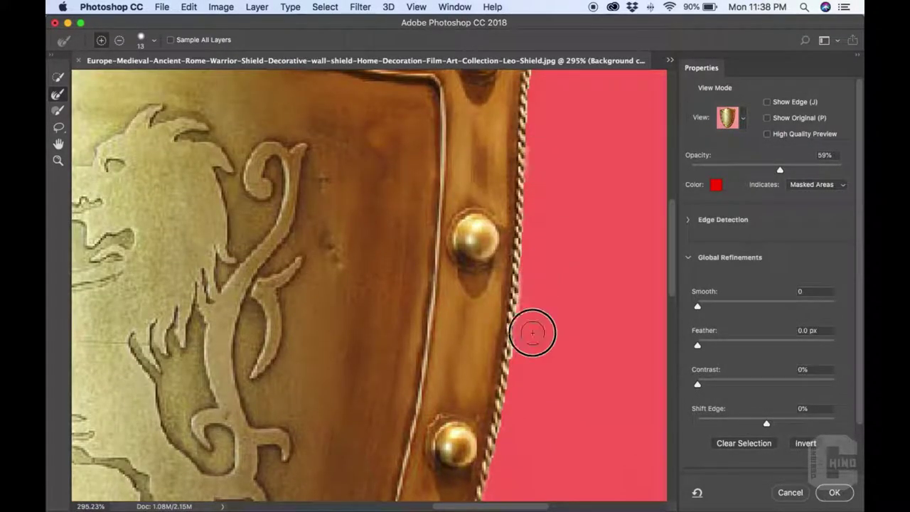
pyautogui.scroll(5, 533, 333)
pyautogui.hscroll(-5, 364, 175)
pyautogui.scroll(2, 332, 155)
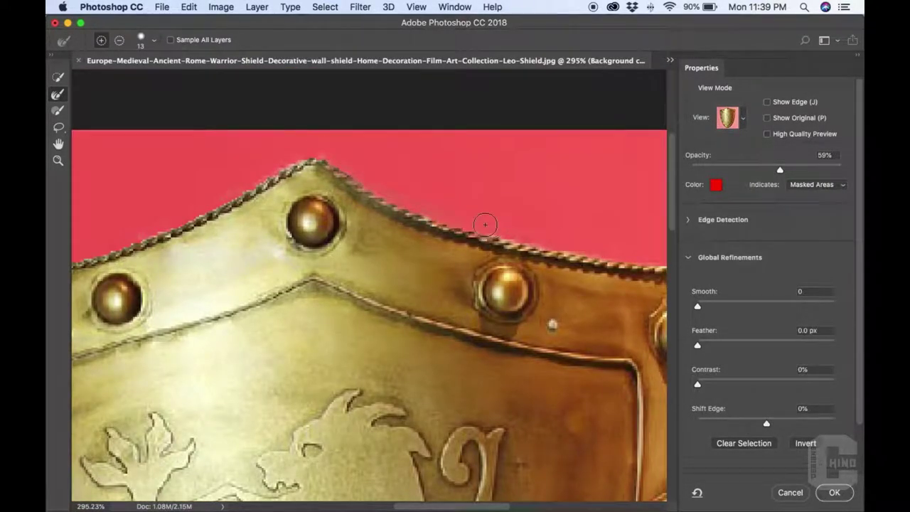
pyautogui.hscroll(-3, 485, 225)
pyautogui.hscroll(-3, 463, 217)
pyautogui.hscroll(-5, 319, 209)
pyautogui.scroll(-10, 611, 367)
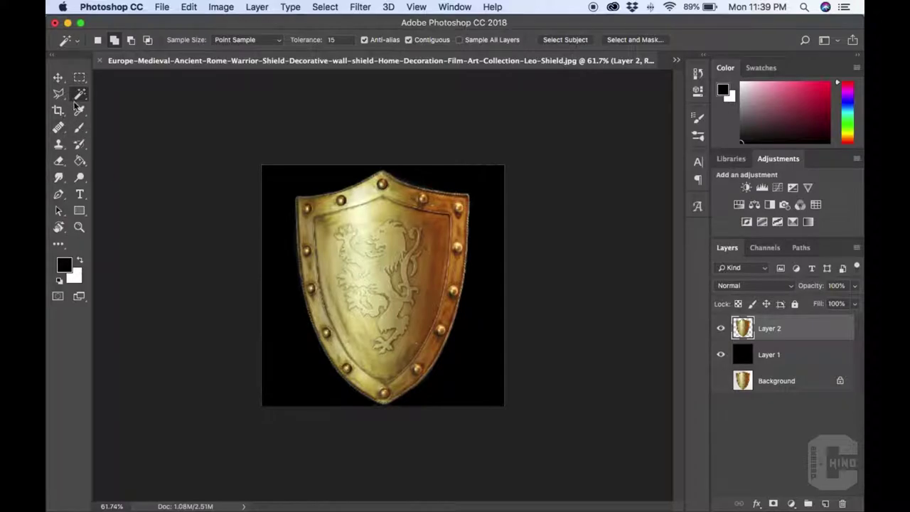
# Lasso the shield's inner emblem and paint it out with the Spot Healing Brush.
pyautogui.moveTo(295, 183); pyautogui.dragTo(299, 299)
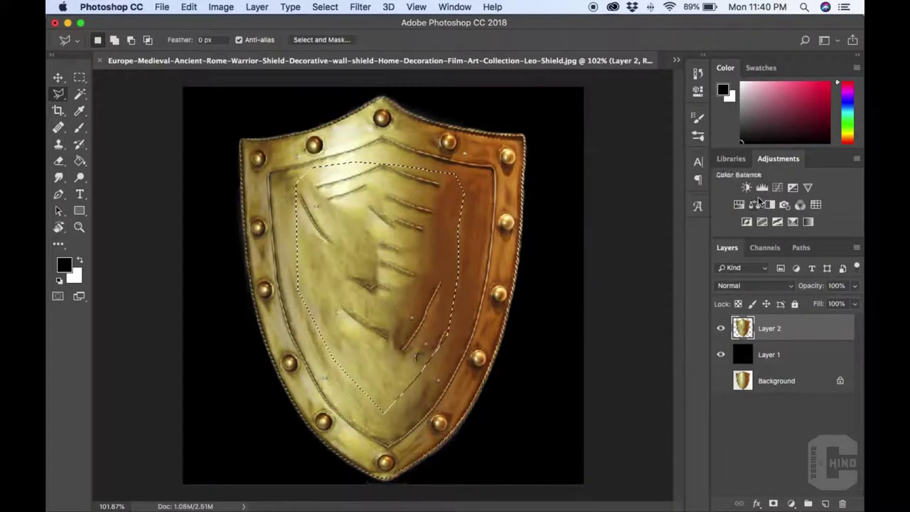
pyautogui.click(60, 128)
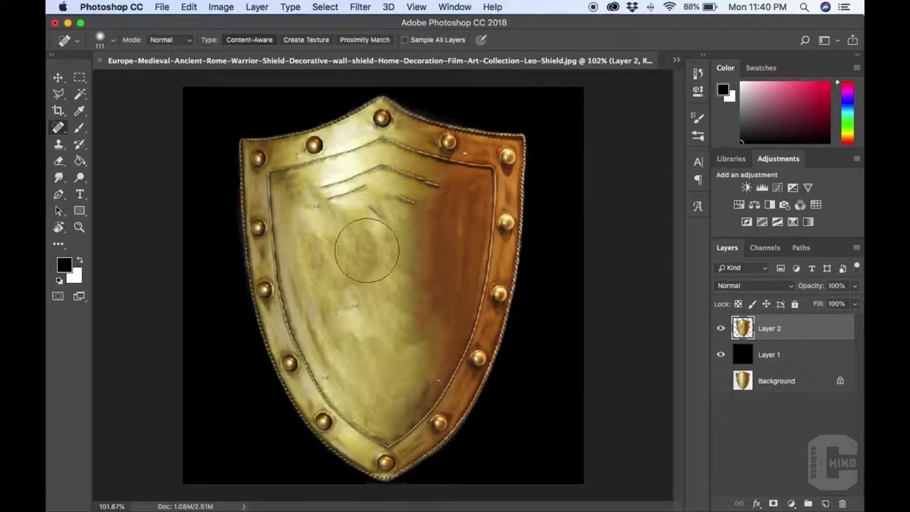
pyautogui.moveTo(408, 191)
pyautogui.mouseDown()
pyautogui.moveTo(329, 192)
pyautogui.moveTo(336, 272)
pyautogui.mouseUp()
# Toggle the original shield background and black fill layers to compare the healed result.
pyautogui.click(721, 380)
pyautogui.click(720, 354)
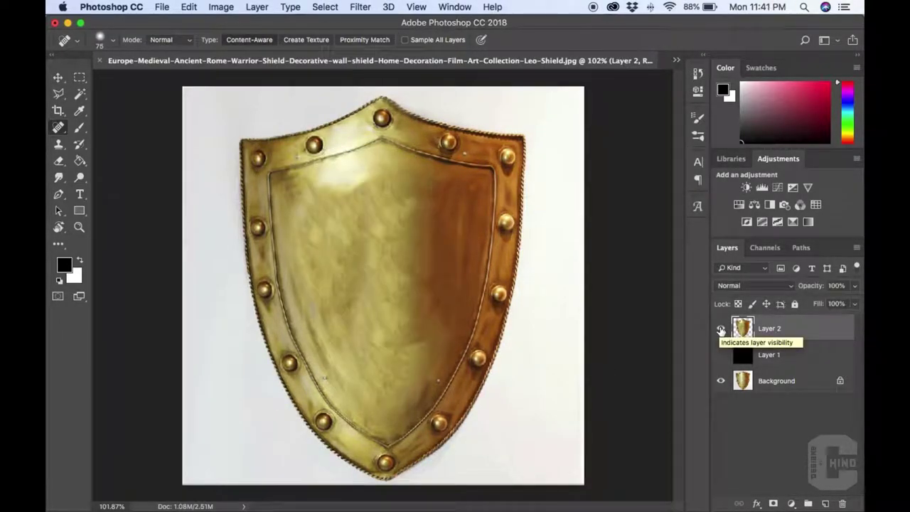
pyautogui.click(721, 354)
pyautogui.click(162, 7)
# Place Santos.png from the AD Santos logos folder into the document.
pyautogui.click(177, 30)
pyautogui.scroll(-3, 284, 213)
pyautogui.click(280, 187)
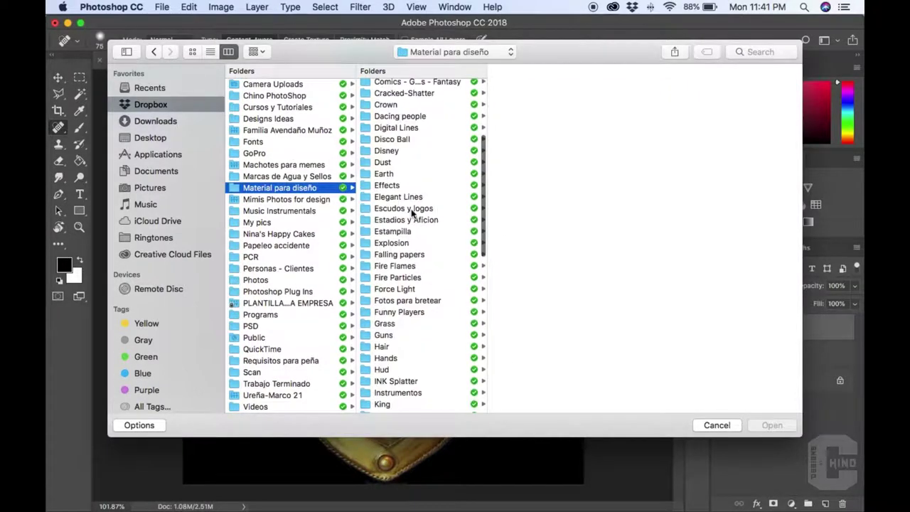
pyautogui.click(412, 209)
pyautogui.click(542, 138)
pyautogui.click(661, 93)
pyautogui.click(538, 106)
pyautogui.click(772, 425)
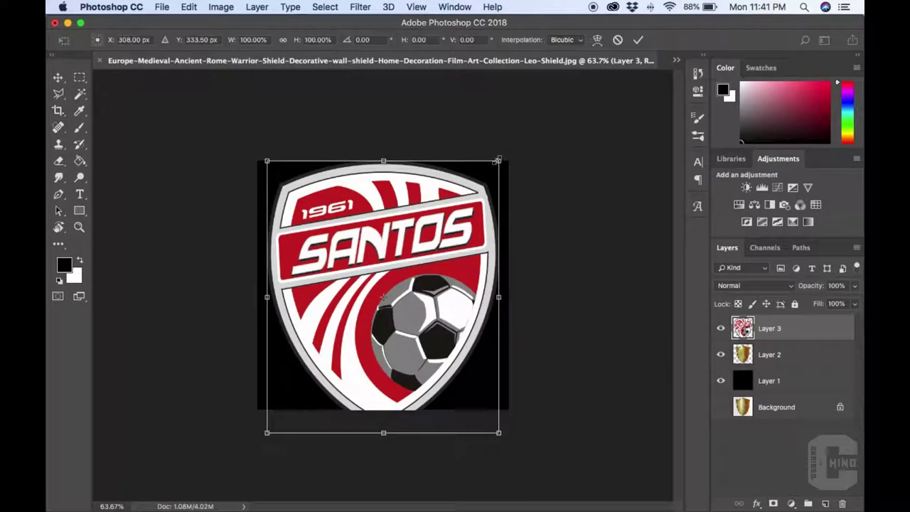
# Scale the Santos logo down onto the shield and set its blend mode to Overlay.
pyautogui.moveTo(497, 160); pyautogui.dragTo(444, 224)
pyautogui.moveTo(419, 253); pyautogui.dragTo(419, 242)
pyautogui.press('Return')
pyautogui.click(754, 285)
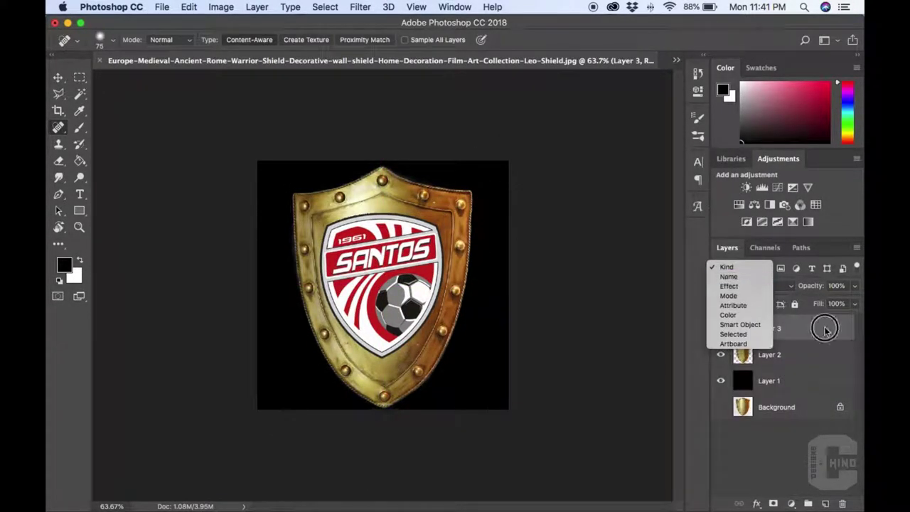
pyautogui.click(732, 363)
# Apply the Camera Raw Filter to the Santos logo copy.
pyautogui.click(359, 6)
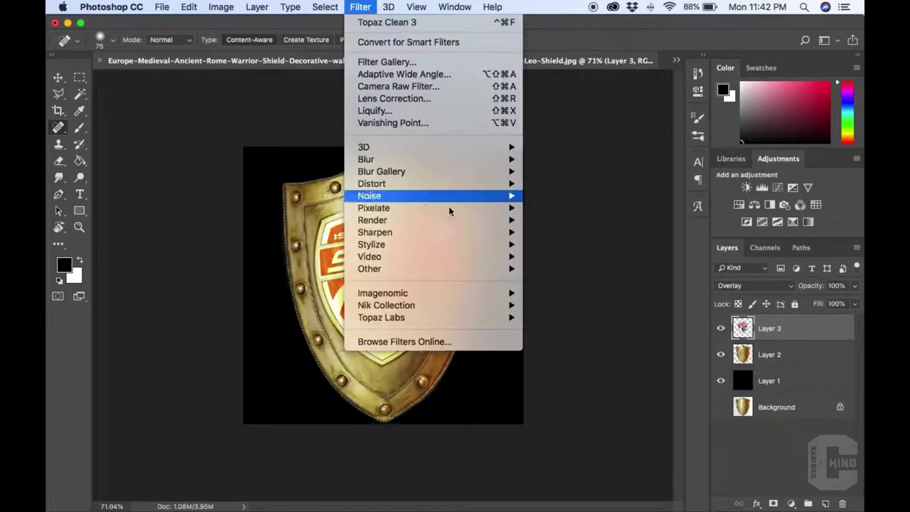
pyautogui.click(387, 86)
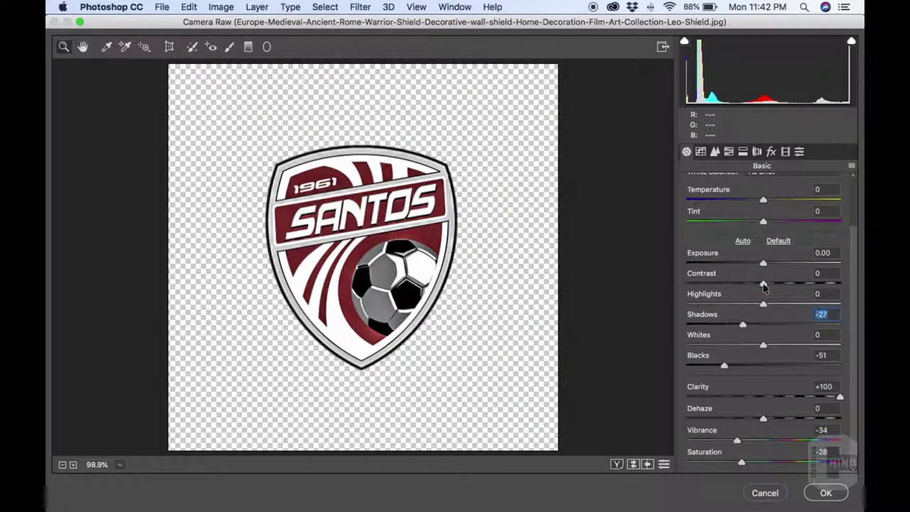
pyautogui.hotkey('ctrl', '0')
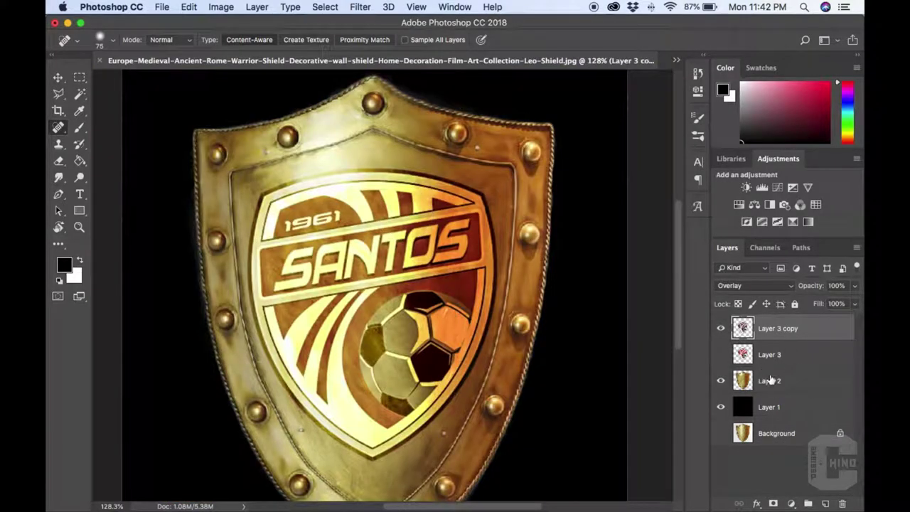
# Try several blend modes on the logo copy, then hide the black fill layer.
pyautogui.click(754, 285)
pyautogui.click(731, 229)
pyautogui.click(753, 285)
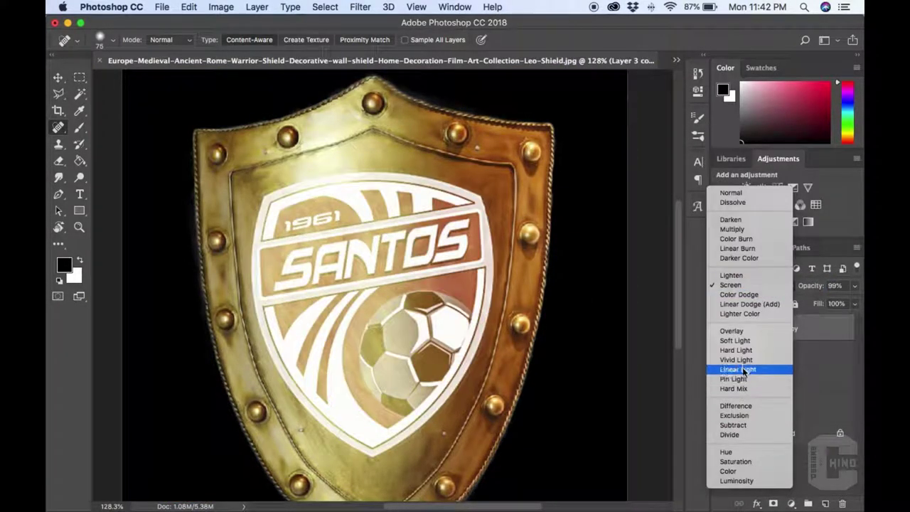
pyautogui.click(755, 296)
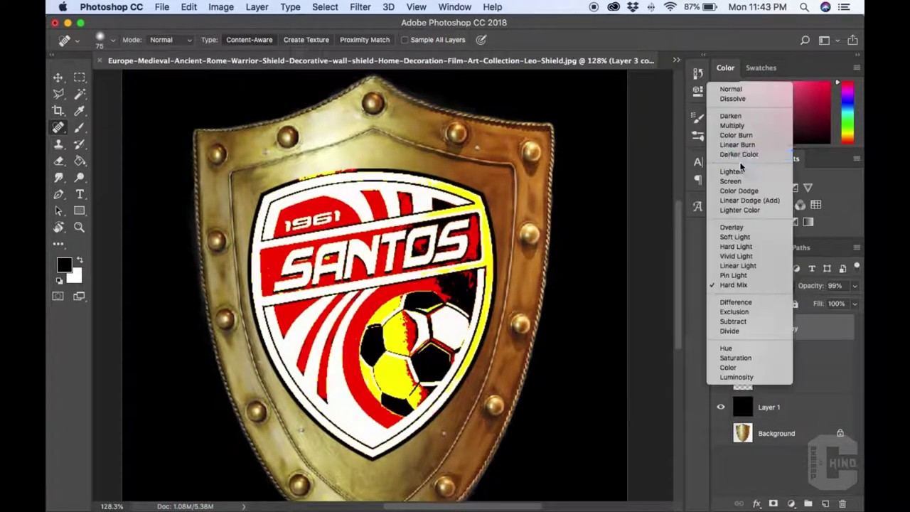
pyautogui.click(732, 124)
pyautogui.scroll(-3, 467, 259)
pyautogui.click(721, 406)
# Stamp the visible shield into a new layer and tilt it about 2 degrees.
pyautogui.hotkey('ctrl', 'alt', 'shift', 'e')
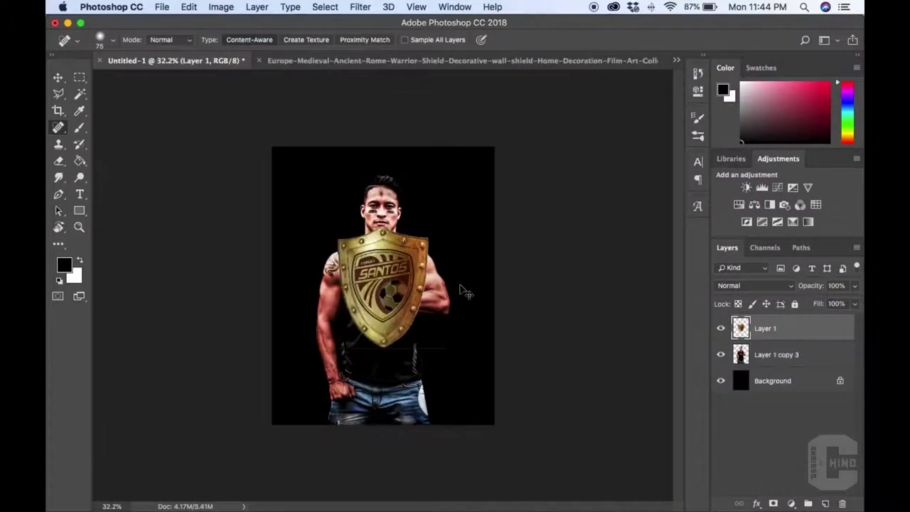
pyautogui.press('Return')
pyautogui.press('j')
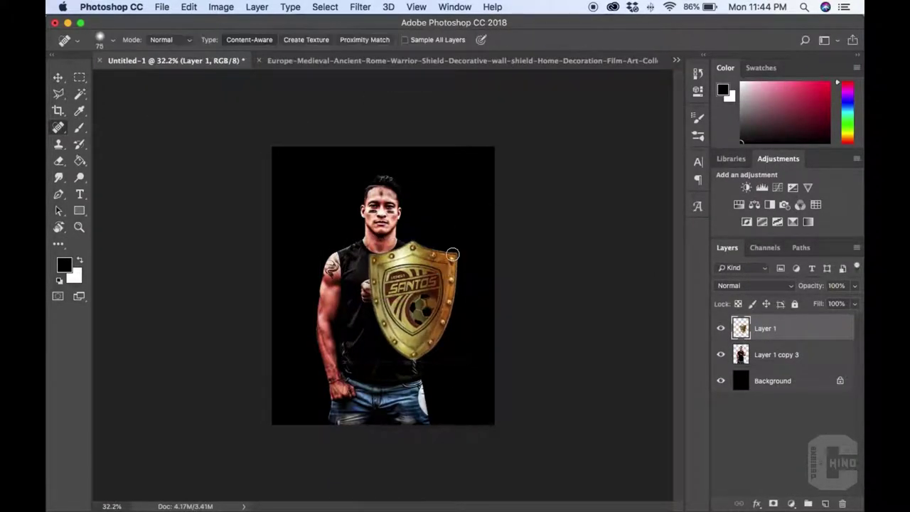
pyautogui.hotkey('ctrl', 't')
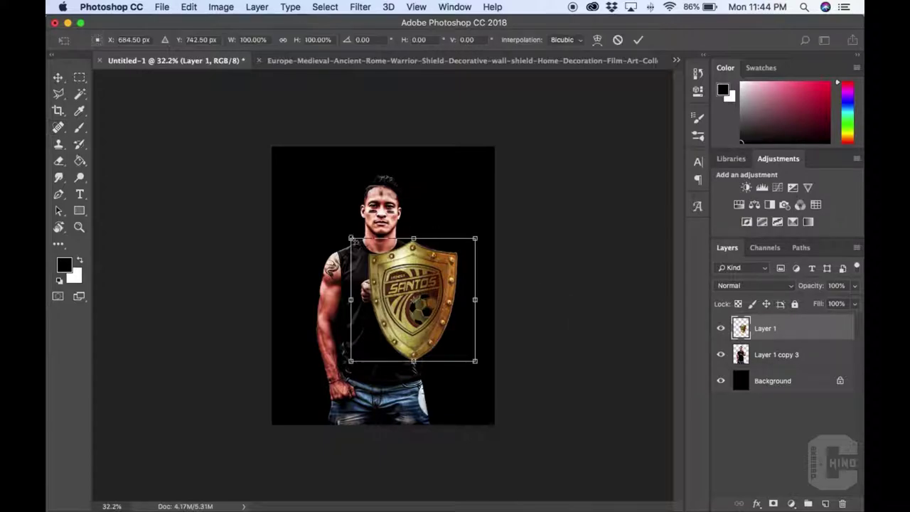
pyautogui.press('Return')
pyautogui.scroll(10, 445, 272)
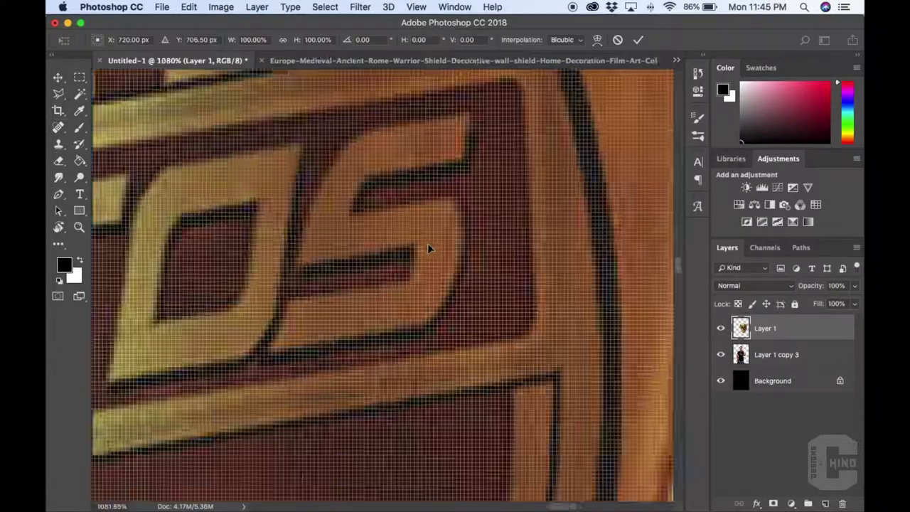
pyautogui.scroll(-10, 445, 272)
pyautogui.hotkey('ctrl', 't')
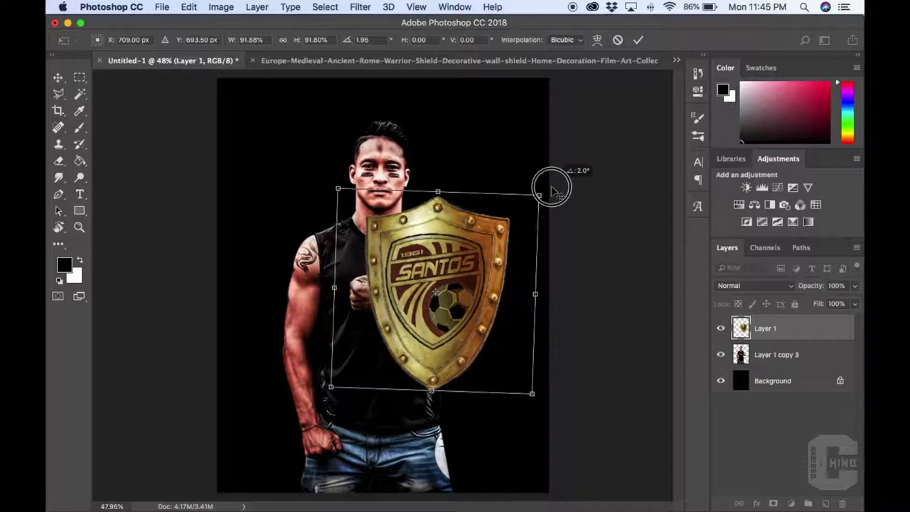
pyautogui.moveTo(552, 187); pyautogui.dragTo(529, 224)
pyautogui.press('Return')
# Desaturate the shield to -63 saturation with Hue/Saturation.
pyautogui.hotkey('ctrl', 'u')
pyautogui.moveTo(660, 225); pyautogui.dragTo(627, 227)
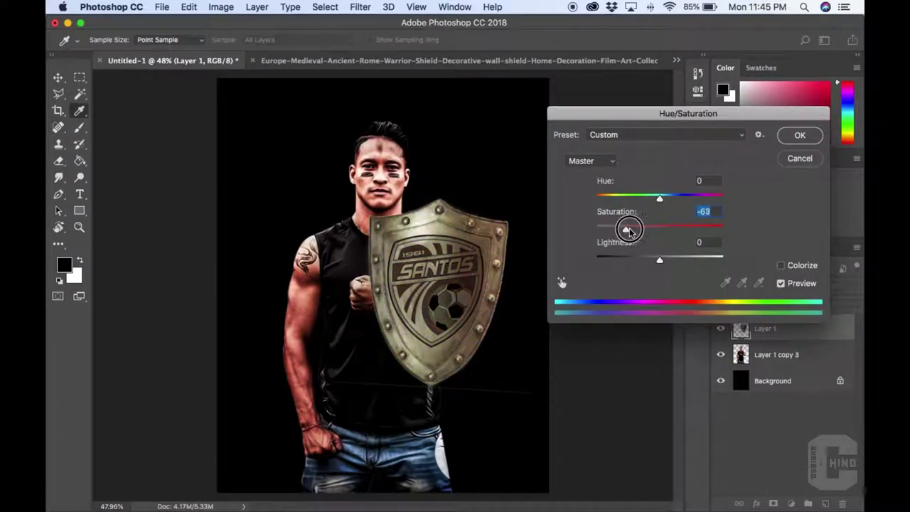
pyautogui.press('Return')
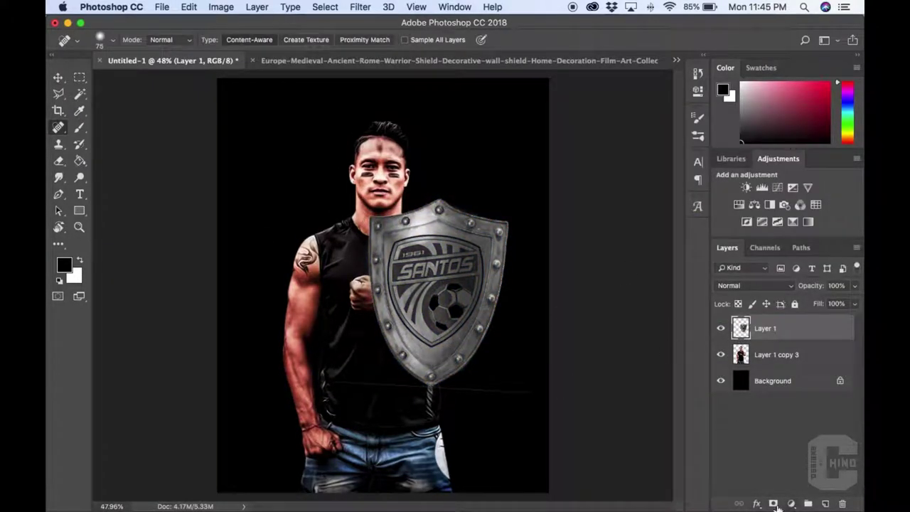
# Add a layer mask to the shield layer.
pyautogui.click(773, 503)
pyautogui.press('b')
pyautogui.hotkey('ctrl', '-')
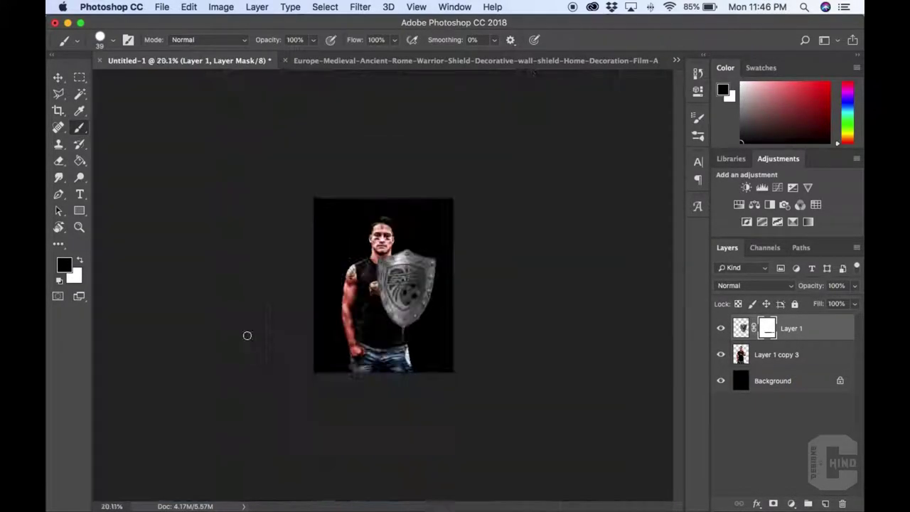
pyautogui.hotkey('ctrl', '+')
pyautogui.hotkey('ctrl', 't')
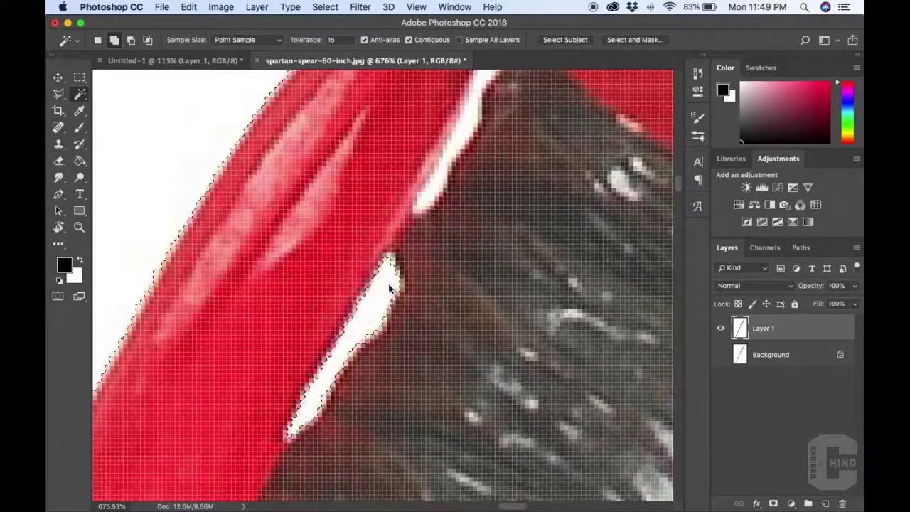
# Refine the spear selection: Smooth 2, Feather 0.3 px, Shift Edge -1%, output to layer mask.
pyautogui.press('super+0')
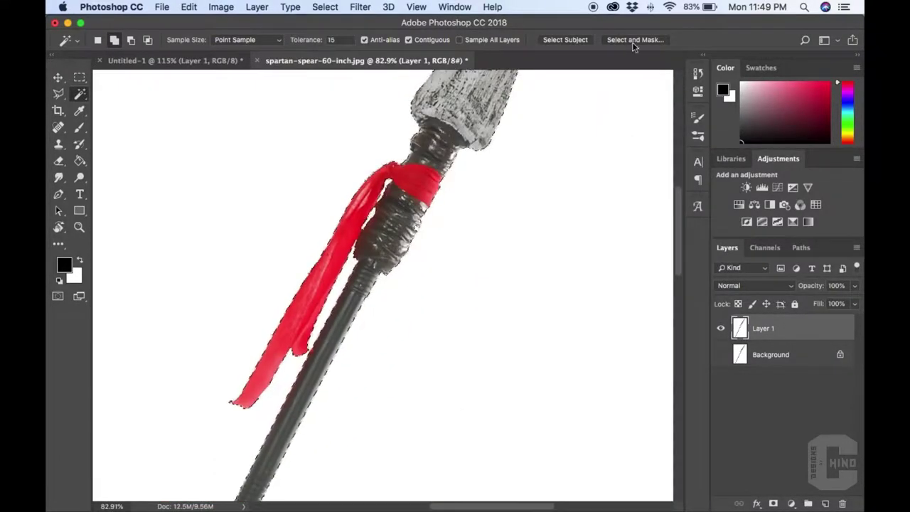
pyautogui.click(632, 41)
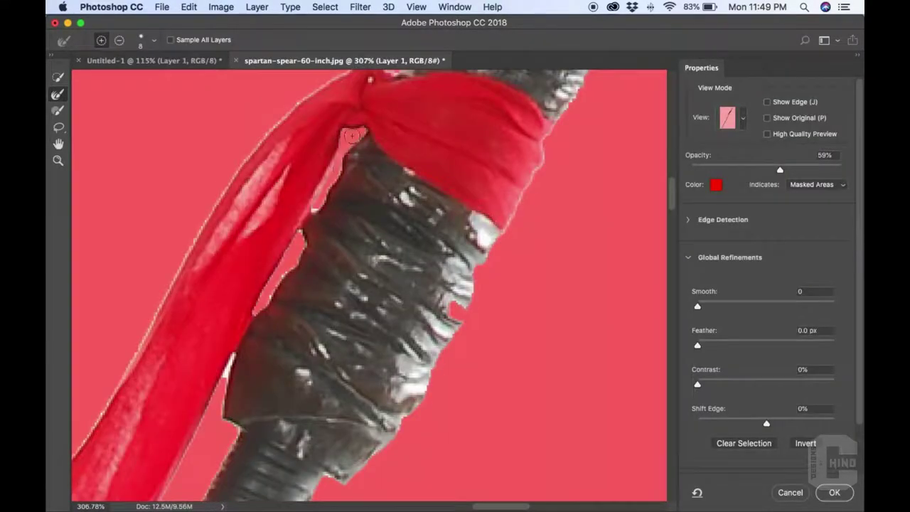
pyautogui.hscroll(-5, 370, 278)
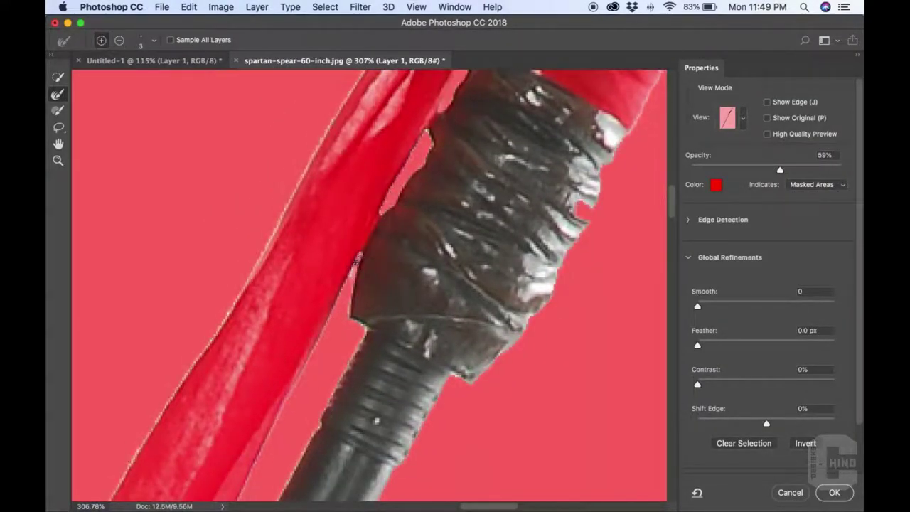
pyautogui.hscroll(-5, 341, 281)
pyautogui.scroll(5, 298, 275)
pyautogui.scroll(5, 325, 253)
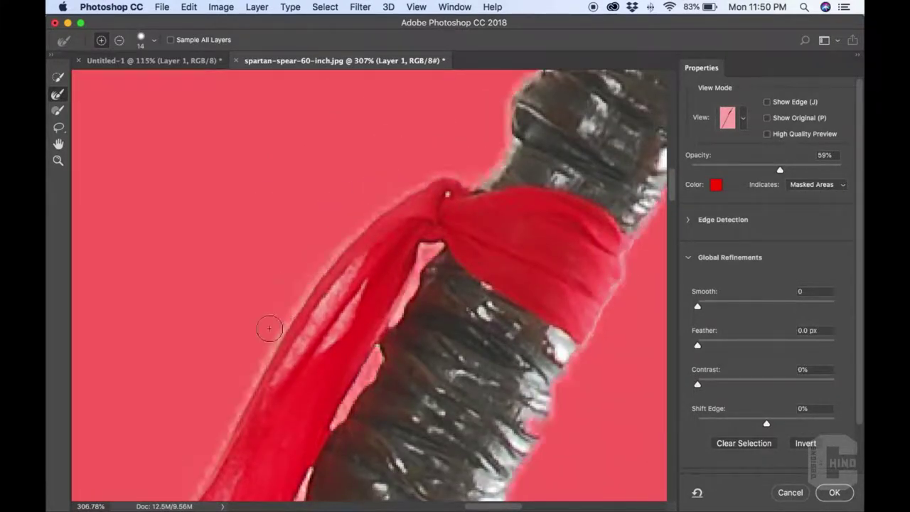
pyautogui.scroll(5, 270, 325)
pyautogui.scroll(5, 391, 235)
pyautogui.scroll(-5, 389, 349)
pyautogui.hscroll(-3, 389, 349)
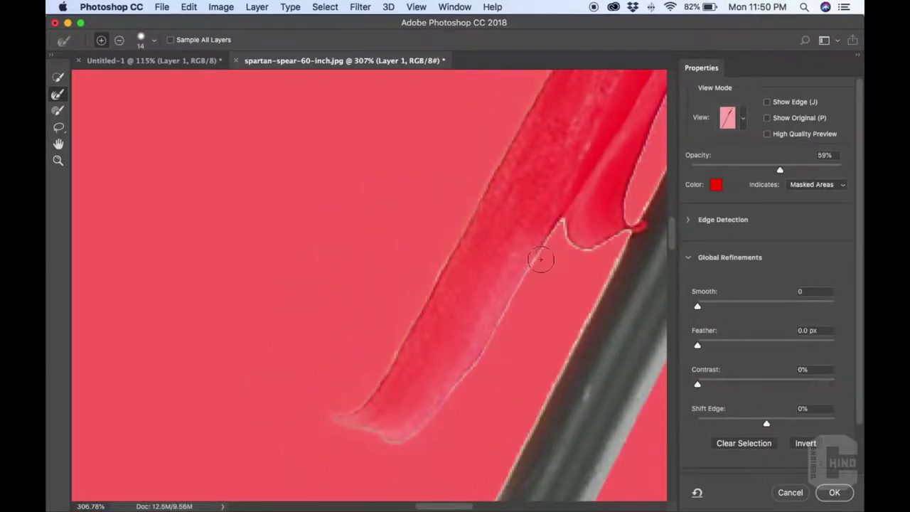
pyautogui.scroll(-5, 564, 331)
pyautogui.hscroll(-2, 511, 365)
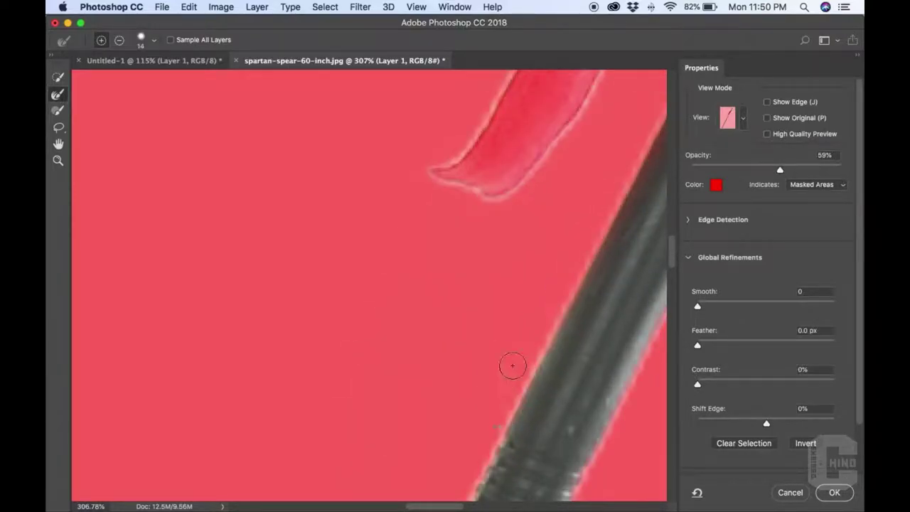
pyautogui.scroll(-5, 545, 326)
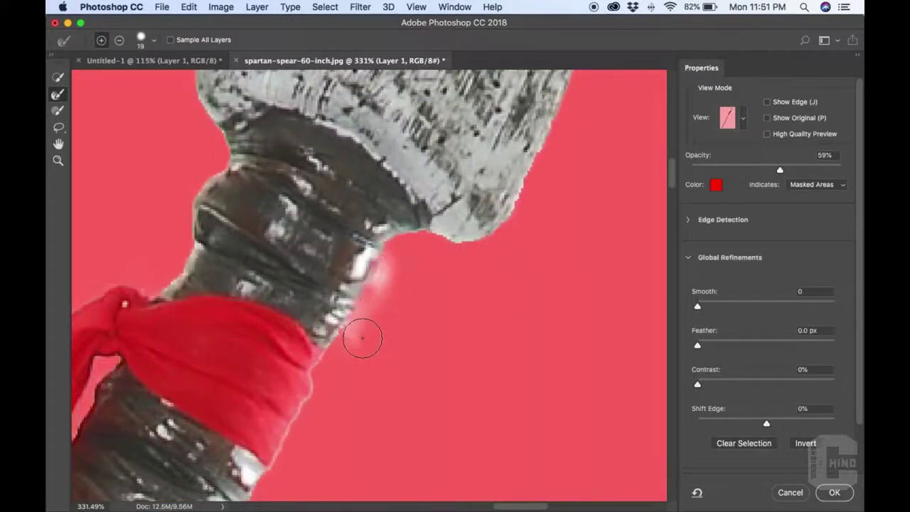
pyautogui.scroll(-3, 325, 372)
pyautogui.scroll(6, 368, 331)
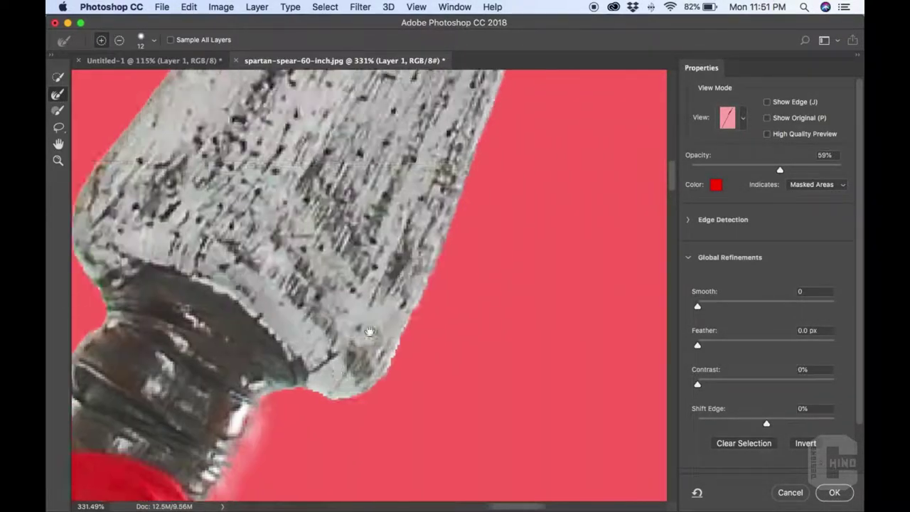
pyautogui.scroll(3, 368, 331)
pyautogui.click(699, 345)
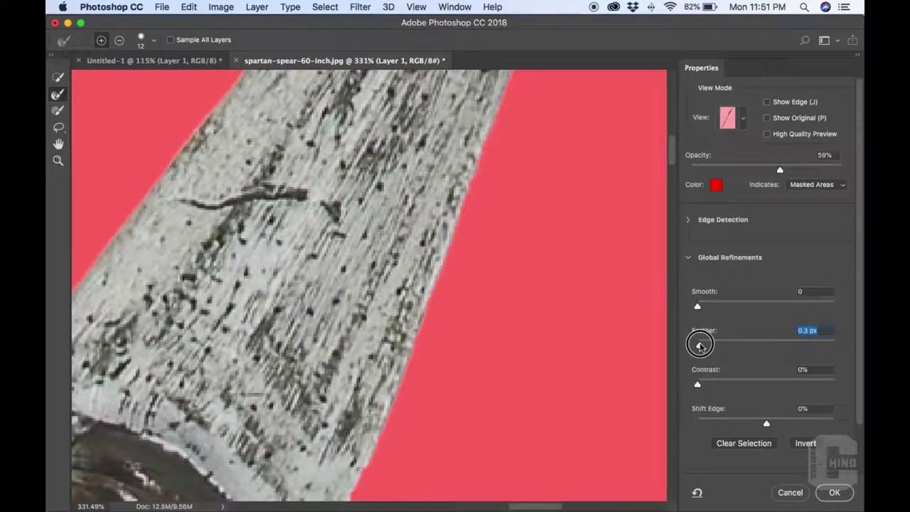
pyautogui.click(836, 493)
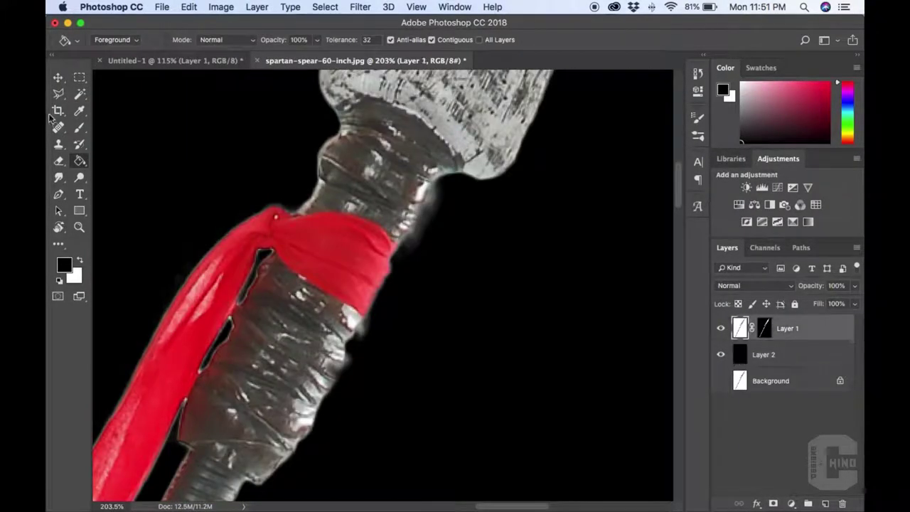
# Bring the spear into the poster and angle it diagonally across the man's hand.
pyautogui.click(79, 127)
pyautogui.click(112, 40)
pyautogui.press('Escape')
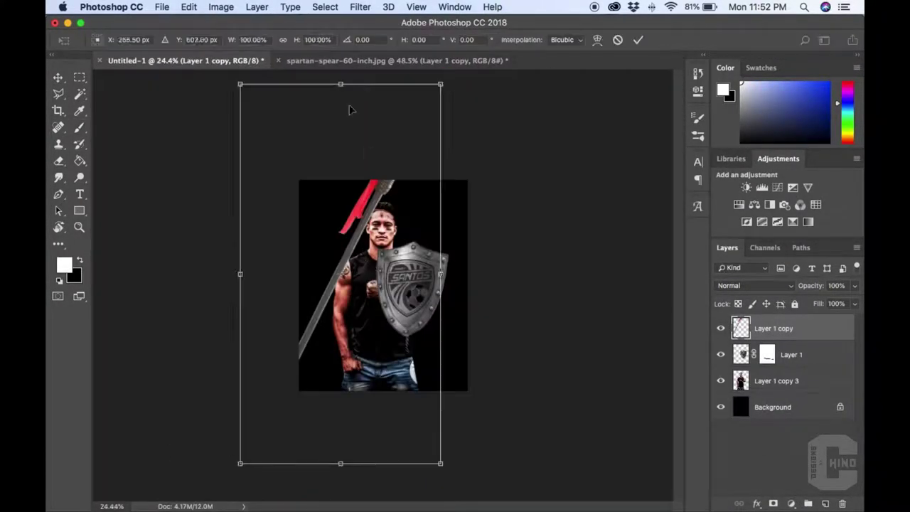
pyautogui.moveTo(349, 105); pyautogui.dragTo(474, 307)
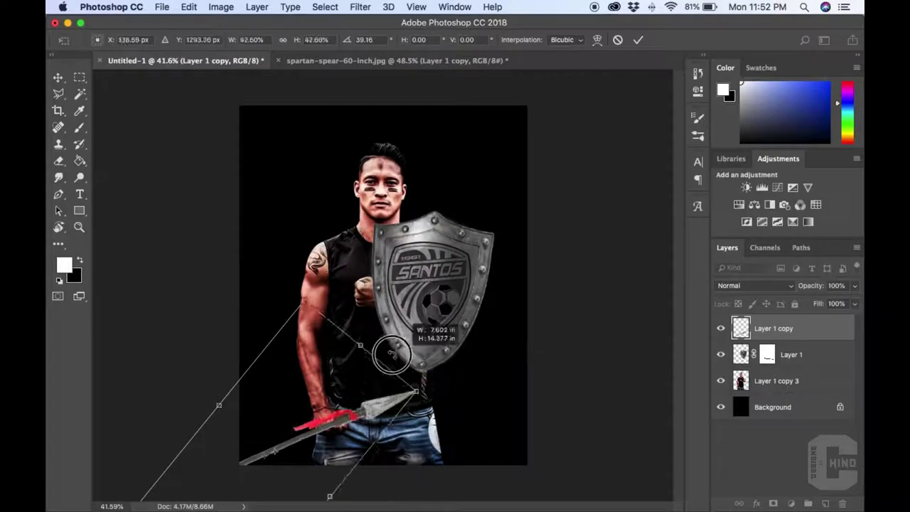
pyautogui.moveTo(209, 491); pyautogui.dragTo(239, 465)
pyautogui.press('super+equal')
# Mask the spear layer so the man's fingers wrap over the shaft.
pyautogui.moveTo(555, 325); pyautogui.dragTo(591, 341)
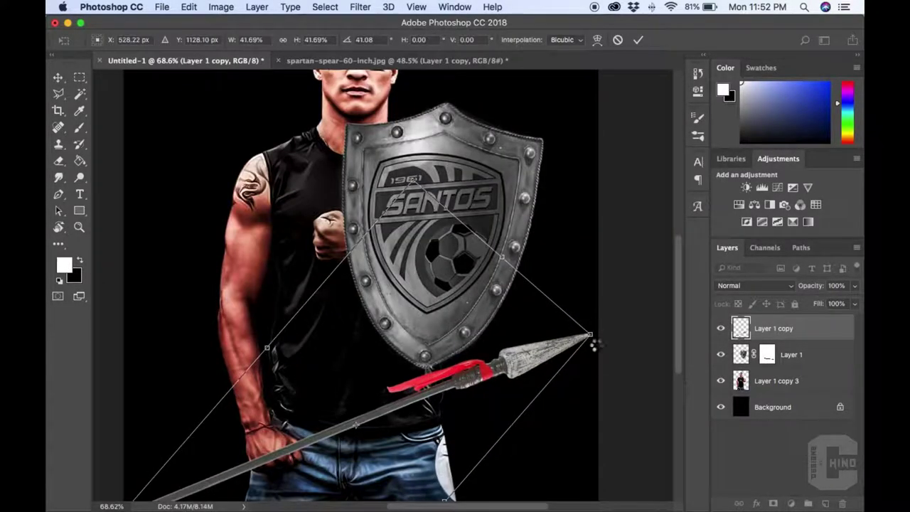
pyautogui.press('Return')
pyautogui.click(772, 503)
pyautogui.press('b')
pyautogui.press('super+equal')
pyautogui.moveTo(302, 418); pyautogui.dragTo(334, 430)
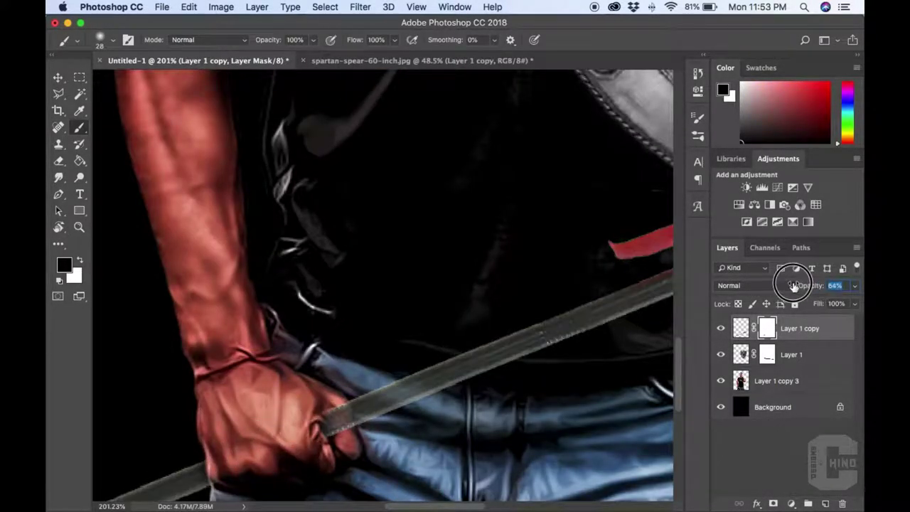
pyautogui.click(854, 285)
pyautogui.press('x')
# Flip the spear vertically with Free Transform.
pyautogui.press('super+0')
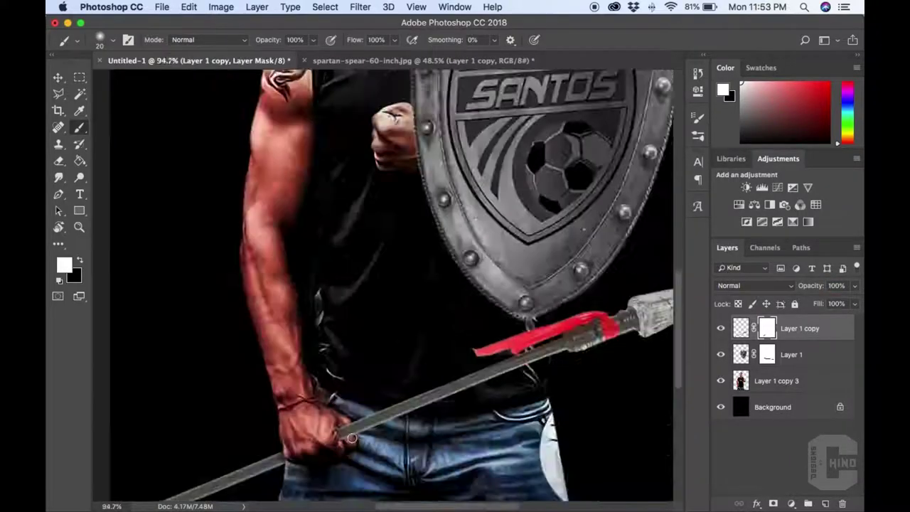
pyautogui.scroll(2, 354, 314)
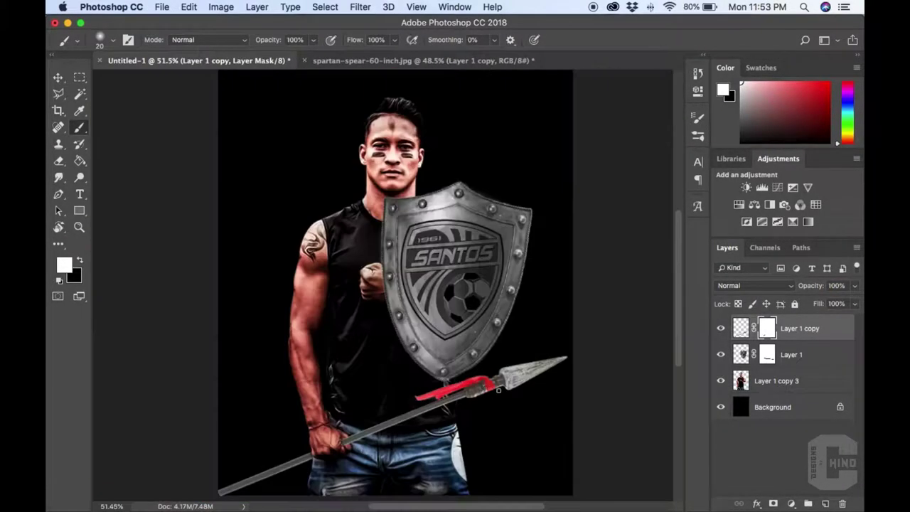
pyautogui.press('super+t')
pyautogui.rightClick(427, 398)
pyautogui.click(481, 493)
pyautogui.scroll(5, 354, 460)
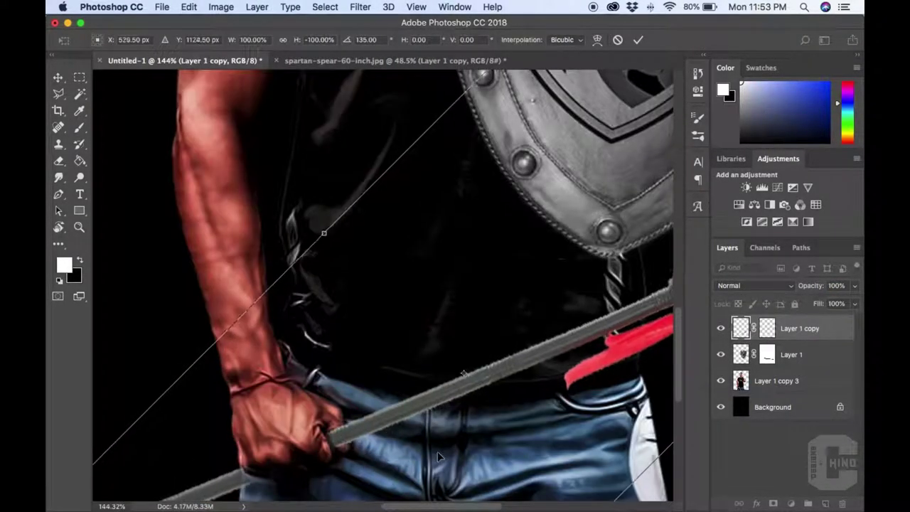
pyautogui.press('Return')
# Select the spear layer and bring up the Camera Raw Filter for it.
pyautogui.scroll(2, 283, 415)
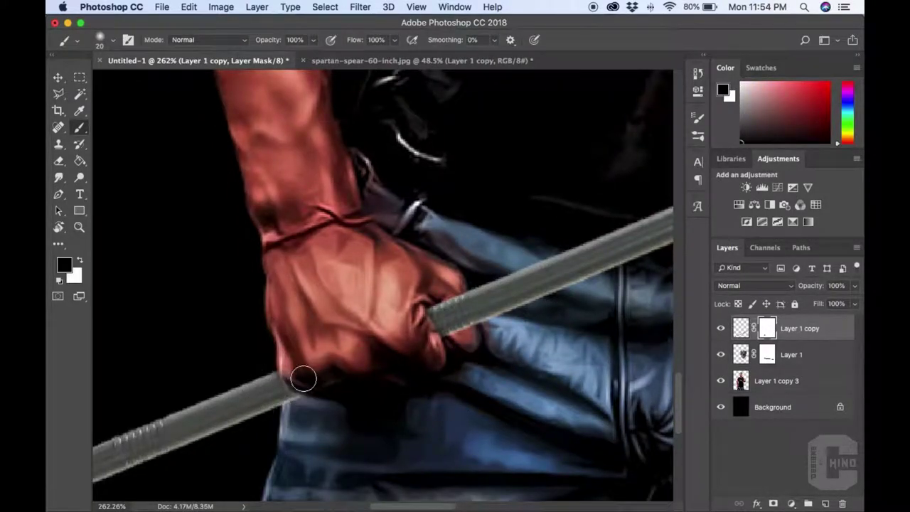
pyautogui.scroll(1, 319, 394)
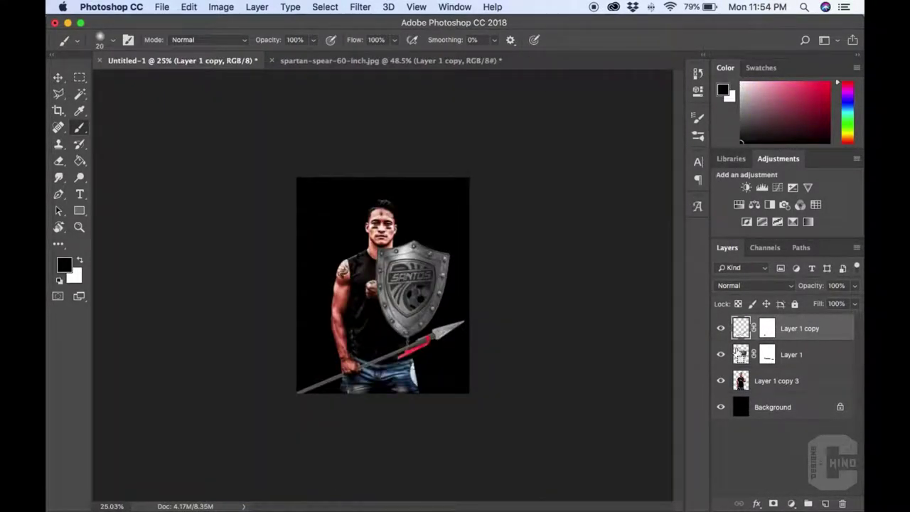
pyautogui.rightClick(766, 328)
pyautogui.click(683, 366)
pyautogui.click(360, 6)
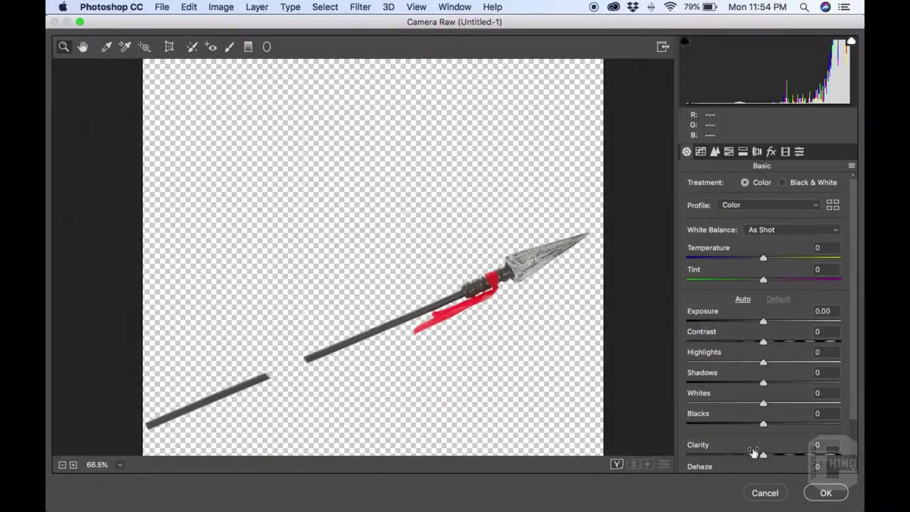
# Raise the spear's Clarity to +78 in Camera Raw.
pyautogui.scroll(-3, 764, 320)
pyautogui.moveTo(763, 324); pyautogui.dragTo(745, 324)
pyautogui.moveTo(763, 365); pyautogui.dragTo(739, 365)
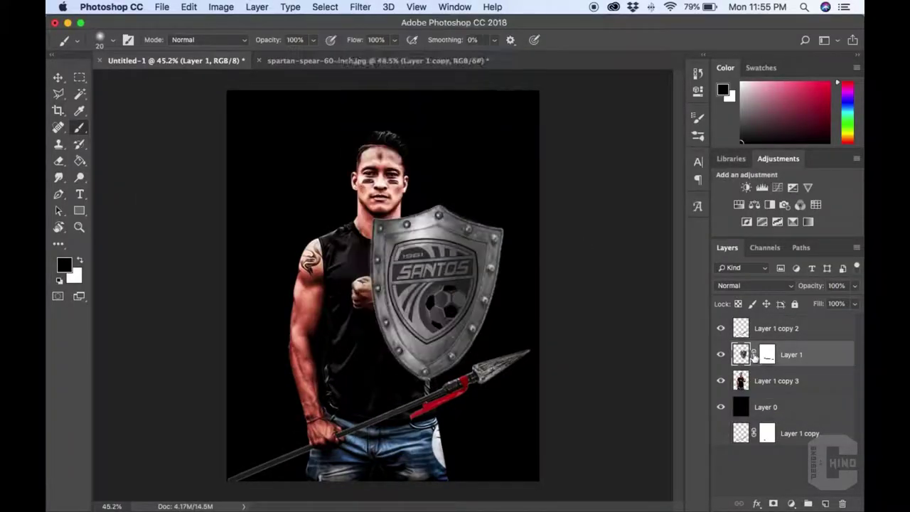
# Apply Camera Raw to the shield layer with Blacks at -17.
pyautogui.click(360, 6)
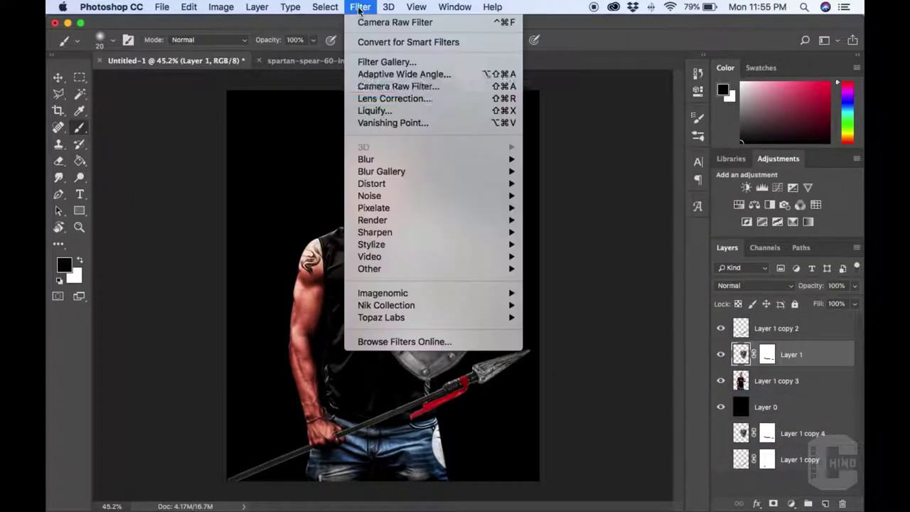
pyautogui.click(383, 83)
pyautogui.moveTo(762, 424); pyautogui.dragTo(752, 424)
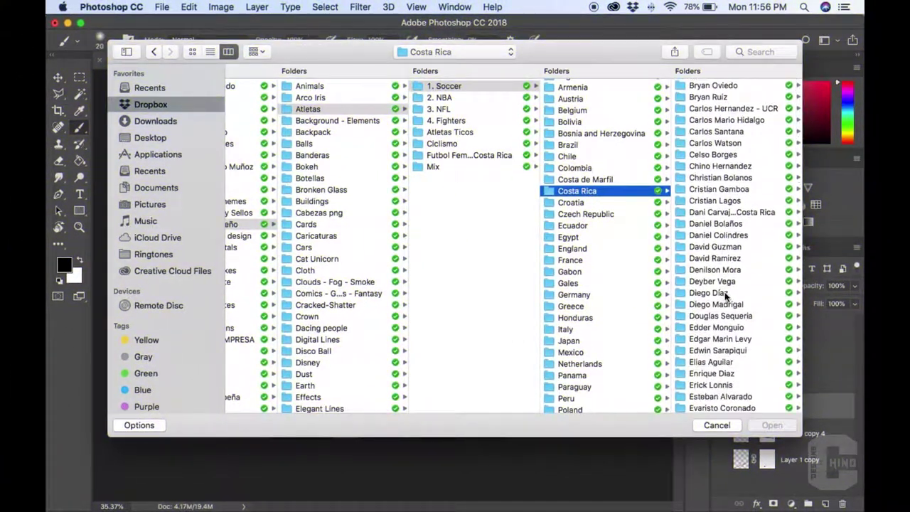
# Open WhatsApp Image 2017-09-30 at 20.22.54.psd from the player's folder.
pyautogui.click(716, 327)
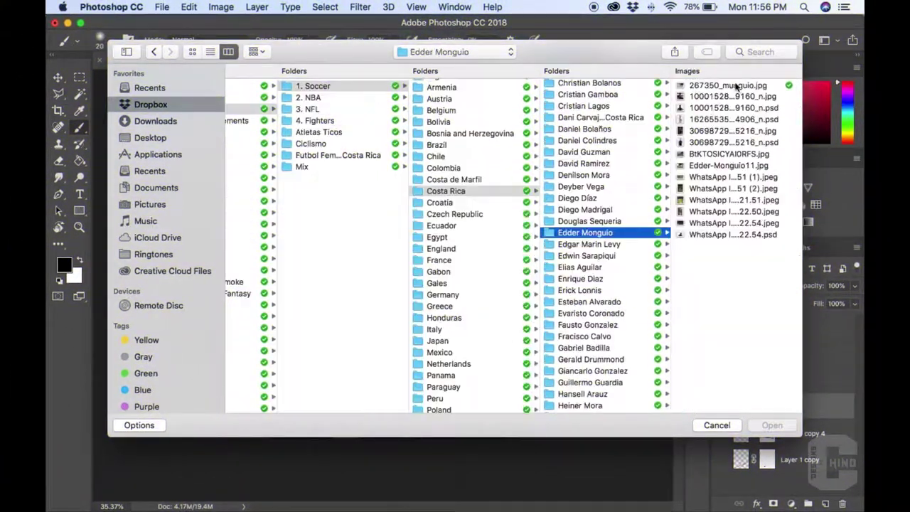
pyautogui.press('Right')
pyautogui.press('Down')
pyautogui.press('Down')
pyautogui.press('Down')
pyautogui.press('Down')
pyautogui.press('Down')
pyautogui.press('Down')
pyautogui.press('Down')
pyautogui.press('Down')
pyautogui.press('Down')
pyautogui.press('Return')
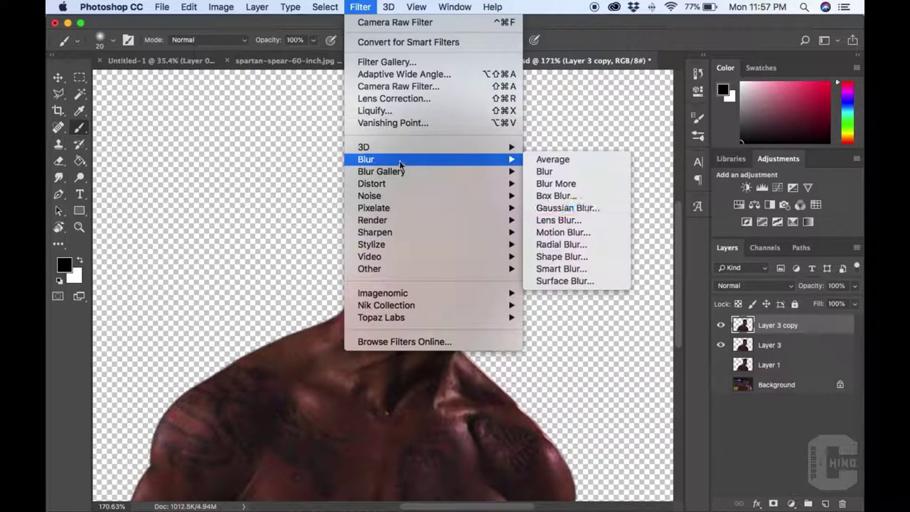
# Smooth the player's skin with a Gaussian Blur painted in through a mask, then apply the mask.
pyautogui.click(567, 208)
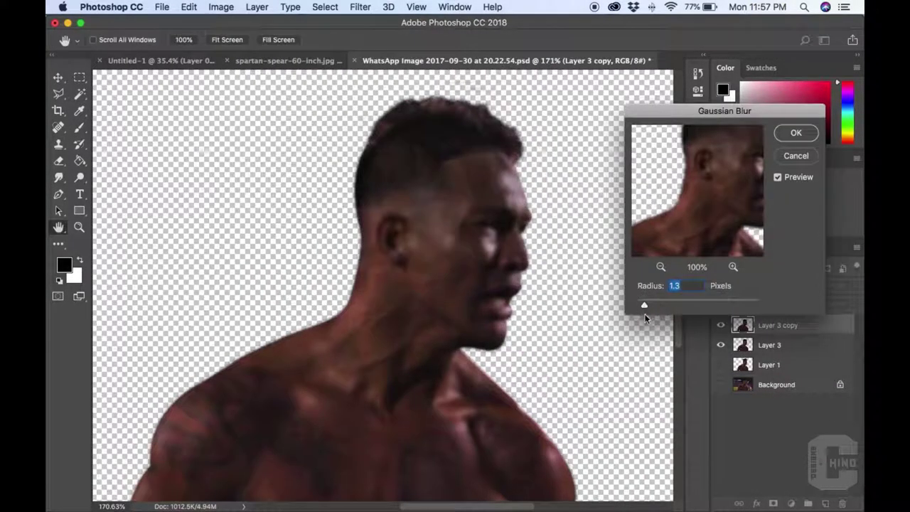
pyautogui.press('Return')
pyautogui.keyDown('alt'); pyautogui.click(772, 503); pyautogui.keyUp('alt')
pyautogui.press('x')
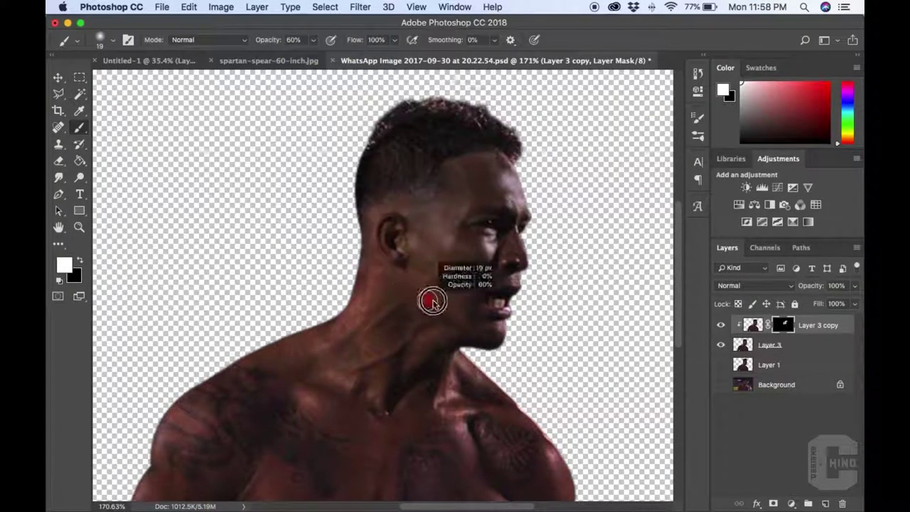
pyautogui.scroll(-5, 520, 248)
pyautogui.press(']')
pyautogui.press(']')
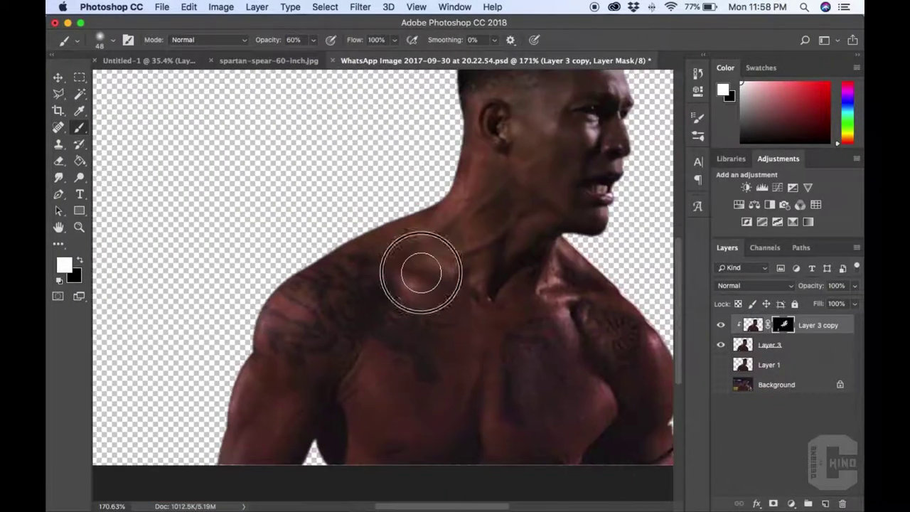
pyautogui.scroll(-3, 389, 310)
pyautogui.scroll(3, 355, 284)
pyautogui.rightClick(783, 325)
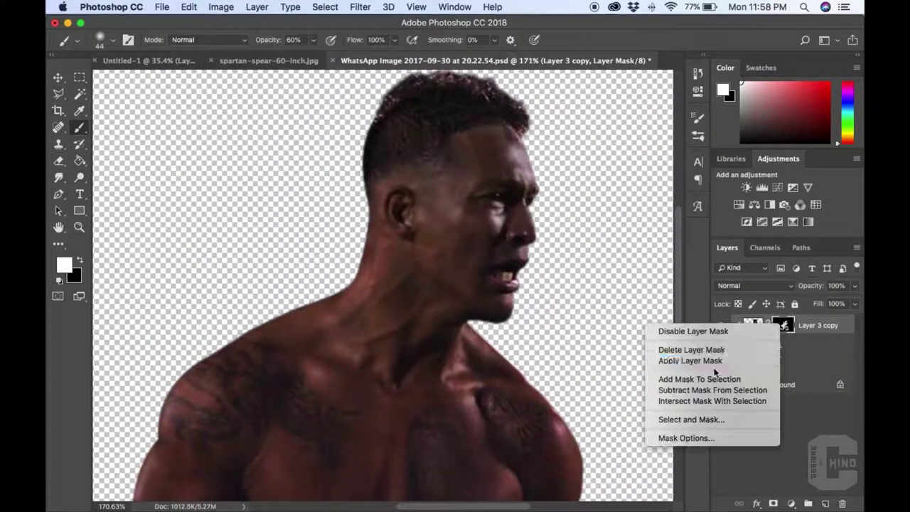
pyautogui.click(690, 360)
# Duplicate the retouched layer and darken and desaturate it in Camera Raw, Clarity +100.
pyautogui.press('x')
pyautogui.press('super+j')
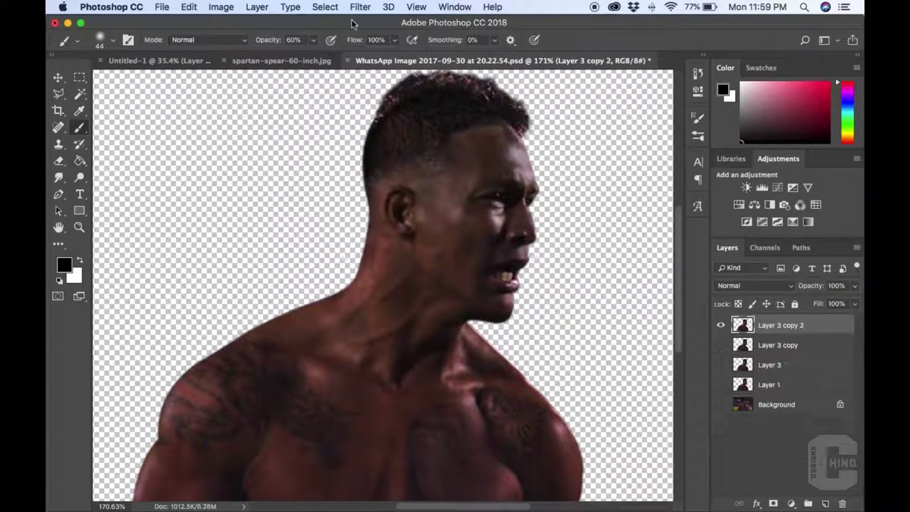
pyautogui.press('super+shift+a')
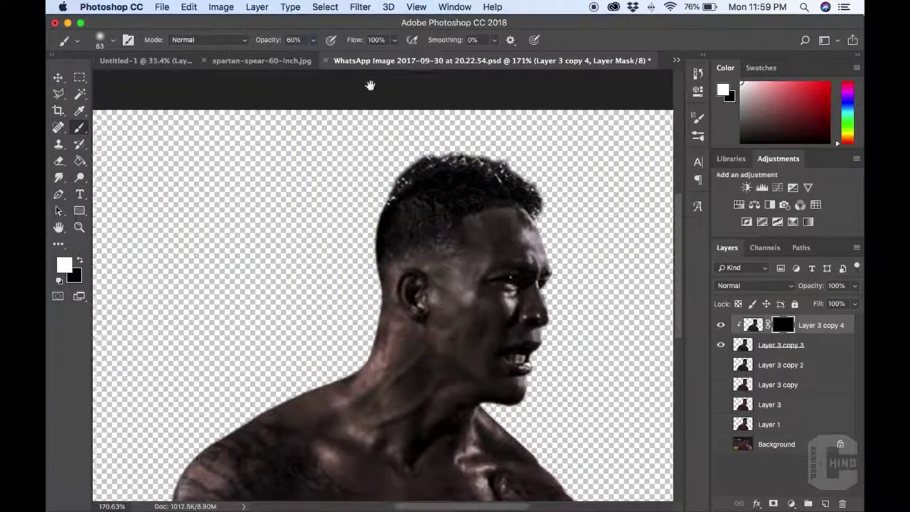
pyautogui.scroll(-4, 420, 259)
pyautogui.scroll(-3, 346, 348)
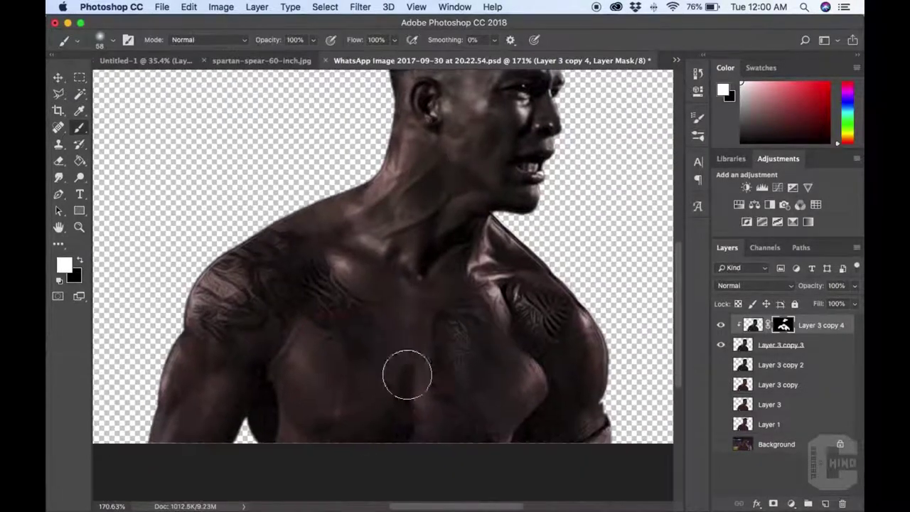
pyautogui.scroll(4, 463, 352)
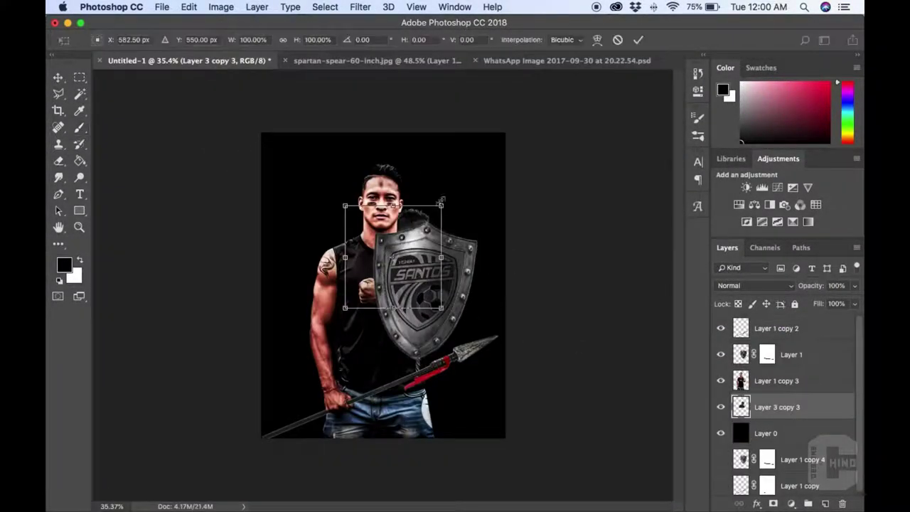
# Move the profile head behind the player and select Layer 1 copy 2 for mask painting.
pyautogui.moveTo(471, 138); pyautogui.dragTo(470, 186)
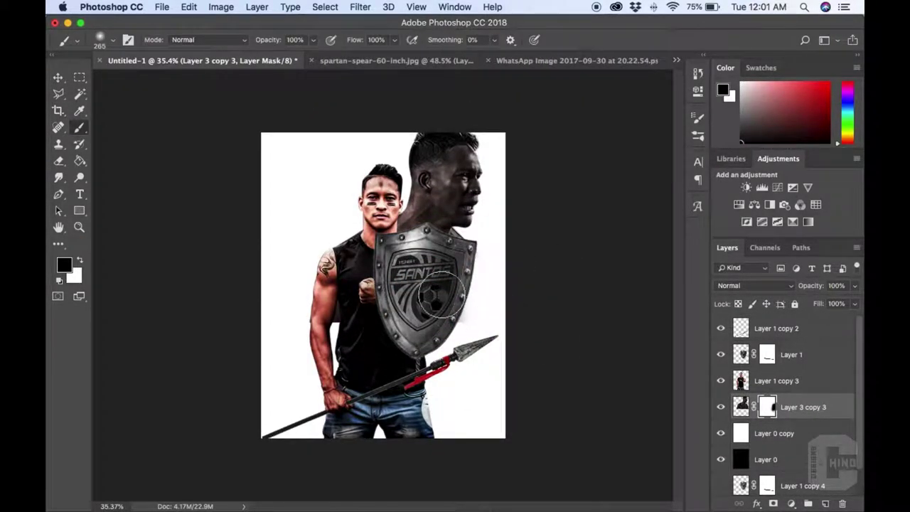
pyautogui.press(']')
pyautogui.press(']')
pyautogui.press(']')
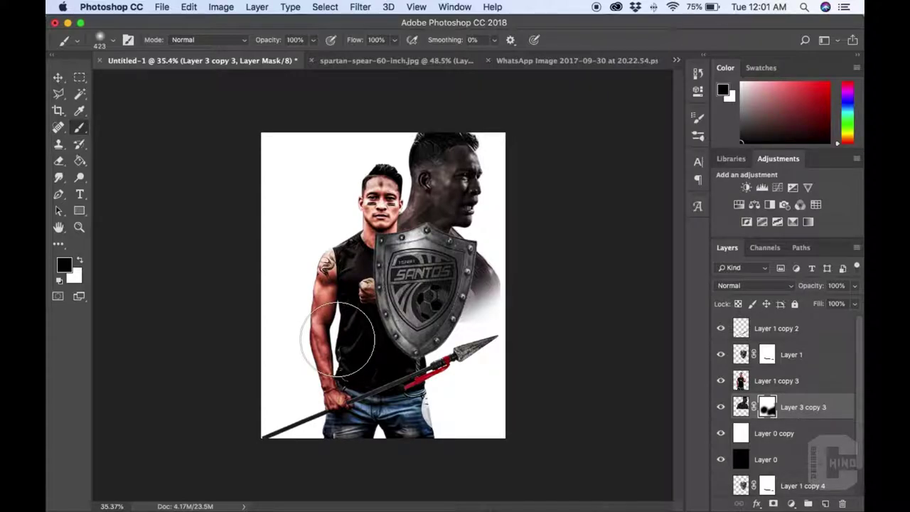
pyautogui.click(754, 328)
pyautogui.scroll(2, 427, 398)
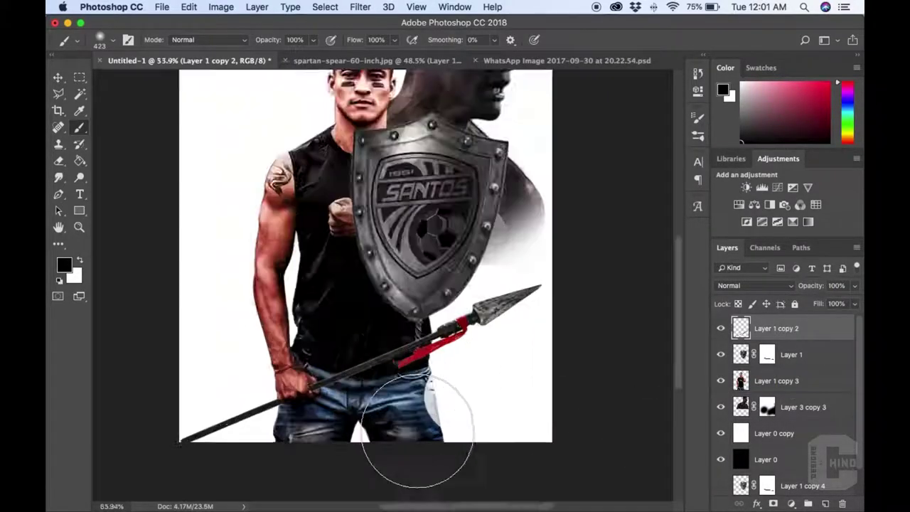
pyautogui.scroll(2, 426, 398)
pyautogui.scroll(-5, 370, 277)
pyautogui.scroll(2, 369, 278)
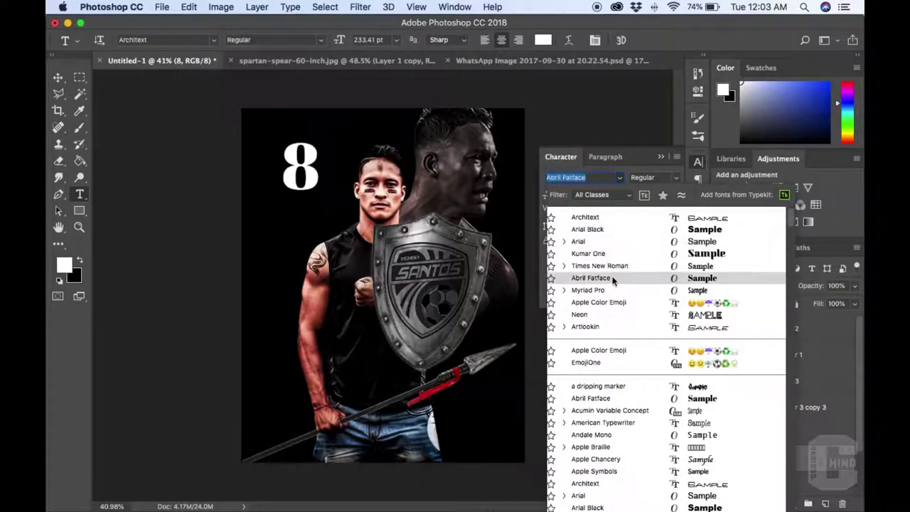
# Set the 8 in the Avengeance Heroic Avenger font and scale it much larger.
pyautogui.scroll(-3, 613, 298)
pyautogui.scroll(-2, 612, 298)
pyautogui.click(604, 374)
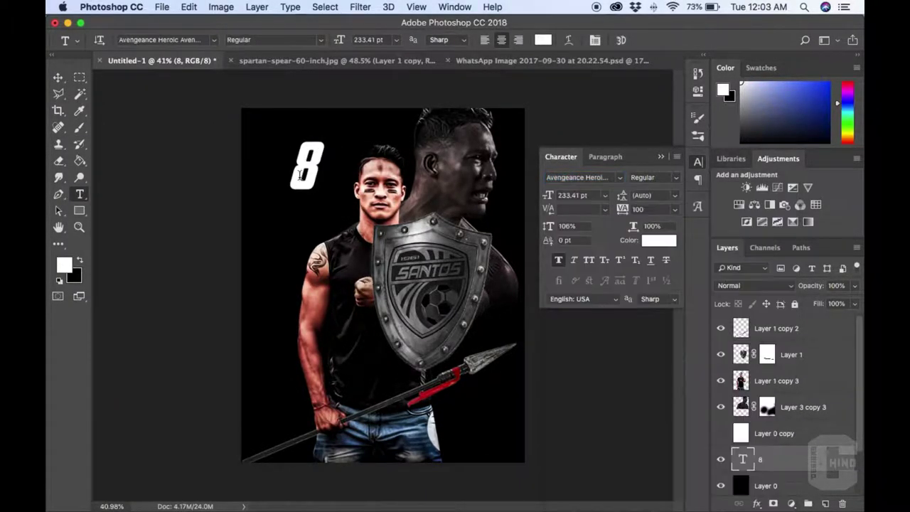
pyautogui.moveTo(300, 173); pyautogui.dragTo(324, 213)
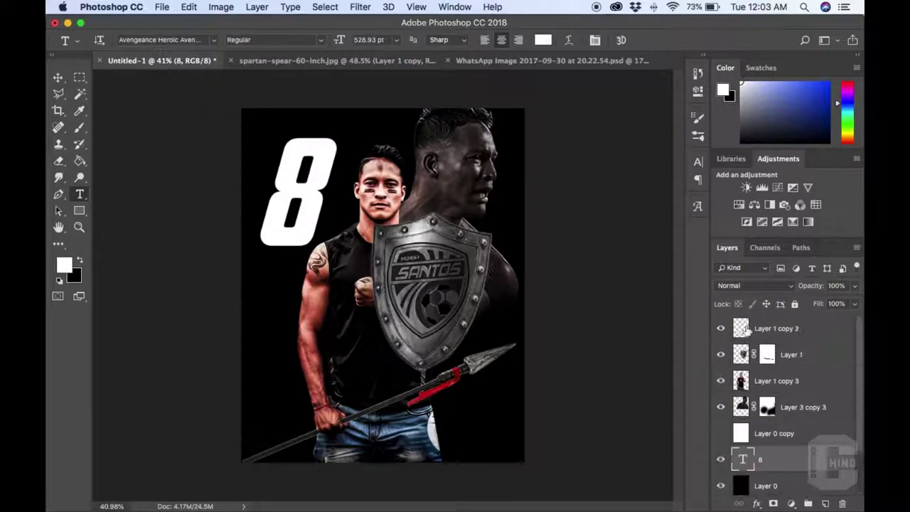
# Group the layers into groups named Spear, Shield and EM.
pyautogui.hotkey('ctrl', 'g')
pyautogui.write('Spear')
pyautogui.hotkey('ctrl', 'g')
pyautogui.write('Shield')
pyautogui.hotkey('ctrl', 'g')
pyautogui.write('E')
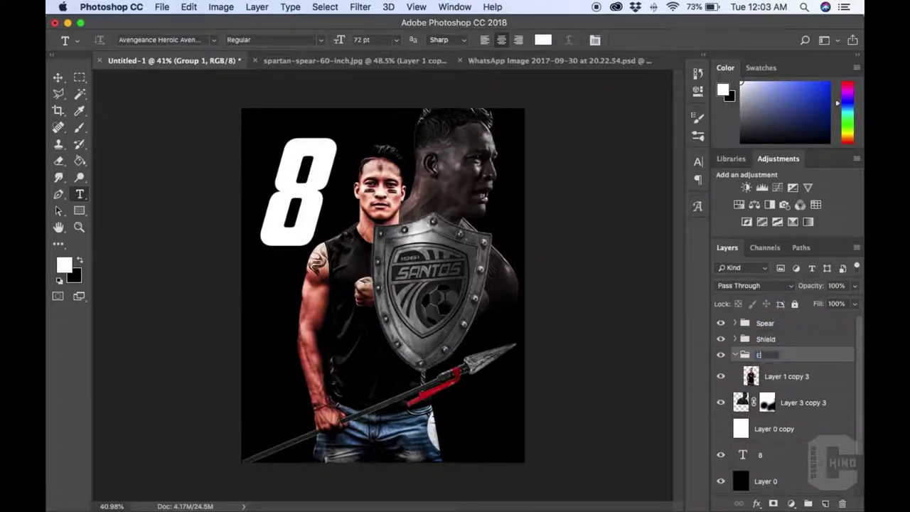
pyautogui.write('M')
pyautogui.press('Return')
# Add two more layer groups named EM BG and Number.
pyautogui.hotkey('ctrl', 'g')
pyautogui.write('EM BG')
pyautogui.hotkey('ctrl', 'g')
pyautogui.write('Num')
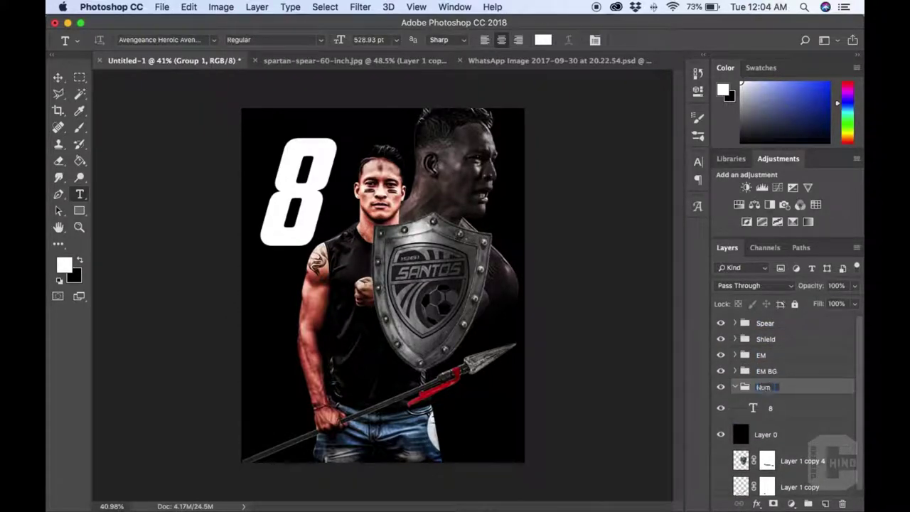
pyautogui.write('ber')
pyautogui.press('Return')
# Free-transform the 8 and commit its new size.
pyautogui.hotkey('ctrl', 't')
pyautogui.rightClick(355, 179)
pyautogui.press('Escape')
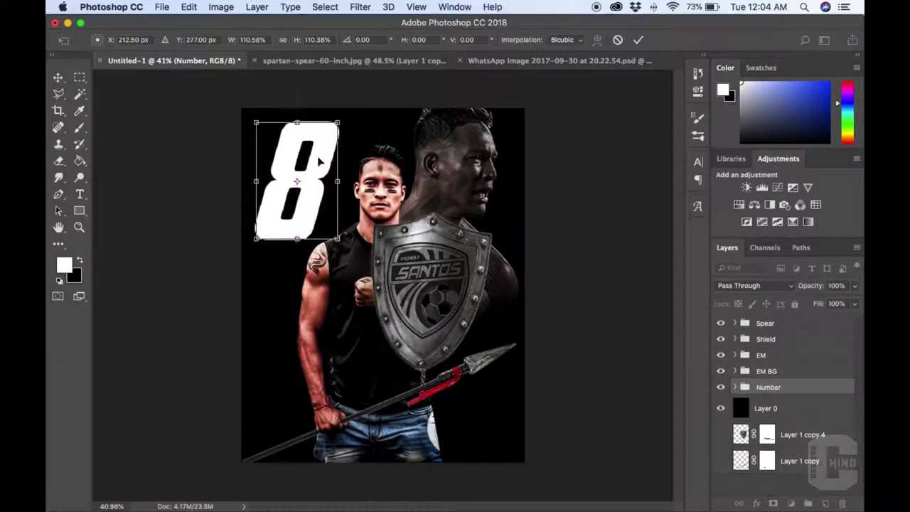
pyautogui.press('Return')
# Duplicate and rasterize the 8, then colorize it red with saturation 81 and lower lightness.
pyautogui.hotkey('ctrl', 'j')
pyautogui.rightClick(782, 408)
pyautogui.click(682, 481)
pyautogui.hotkey('ctrl', 'u')
pyautogui.moveTo(627, 230); pyautogui.dragTo(701, 231)
pyautogui.moveTo(659, 260); pyautogui.dragTo(626, 260)
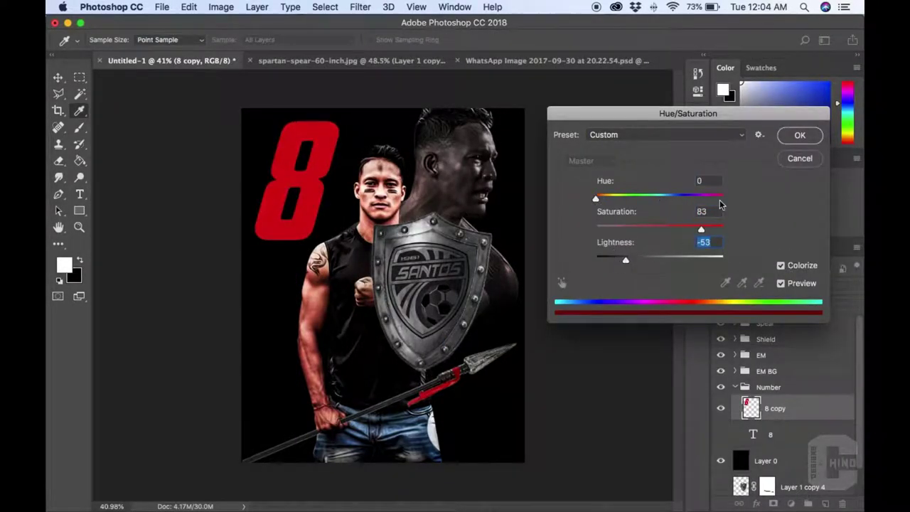
# Confirm the red tint and give the 8 a Chisel Soft Bevel & Emboss.
pyautogui.click(798, 135)
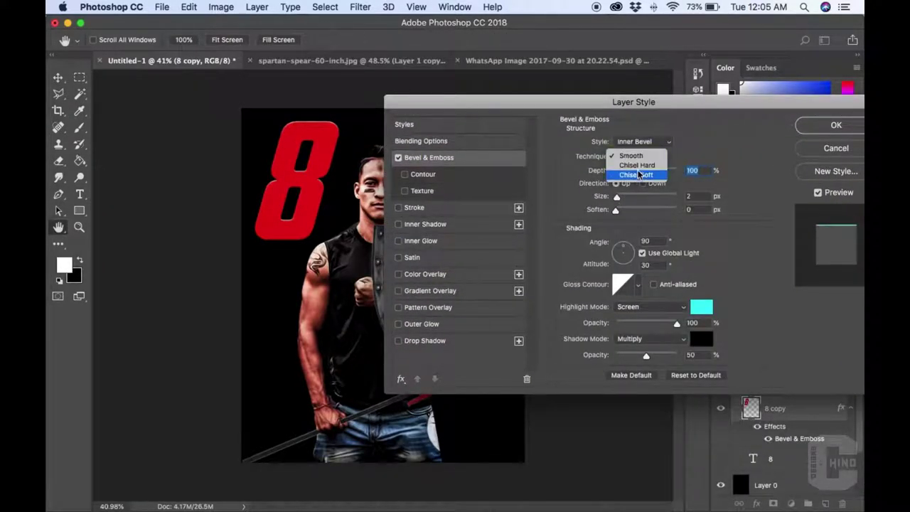
pyautogui.click(639, 174)
pyautogui.click(836, 124)
# Make a Screen-blended copy of the 8 and open Gaussian Blur for its glow.
pyautogui.click(753, 285)
pyautogui.click(731, 376)
pyautogui.click(359, 6)
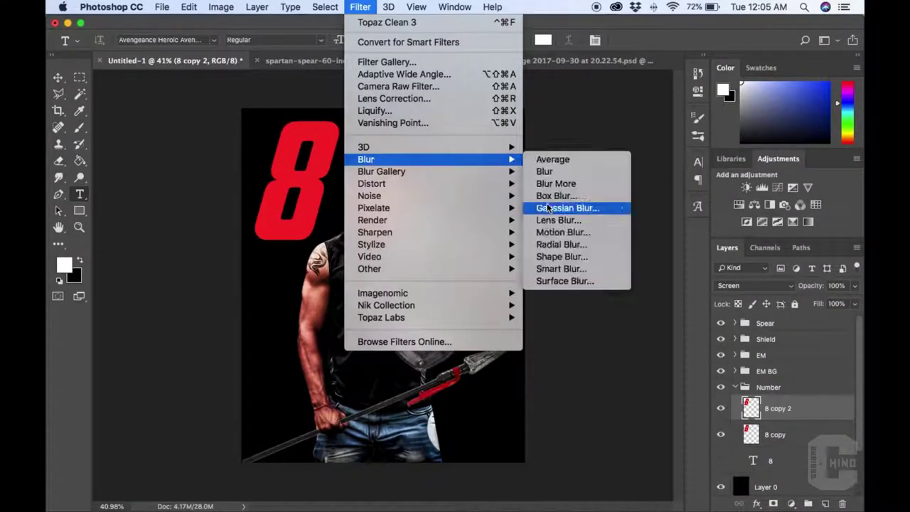
pyautogui.click(548, 208)
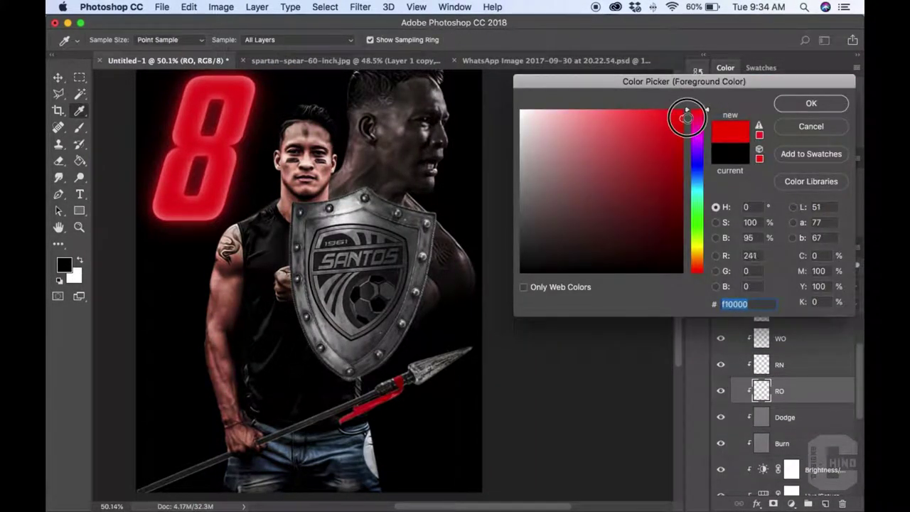
# Set red as the Brush paint colour and look over the poster.
pyautogui.press('Return')
pyautogui.press('b')
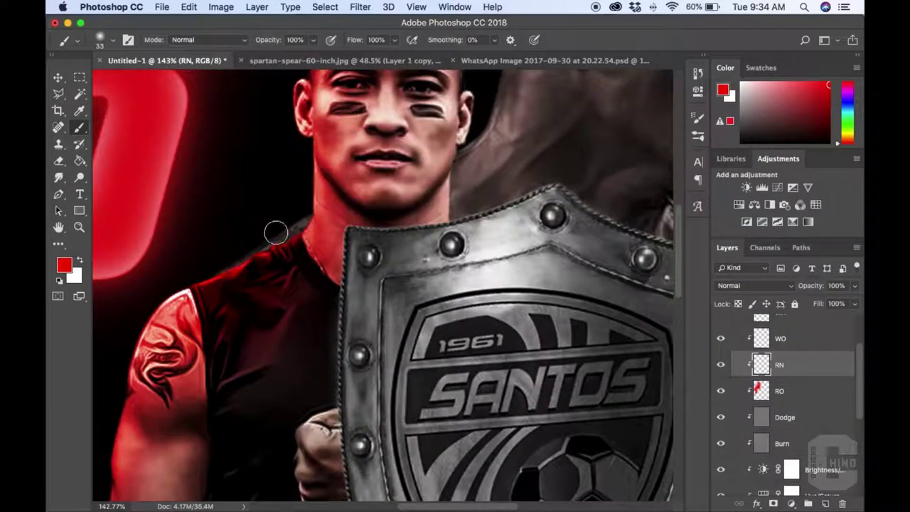
pyautogui.scroll(-5, 214, 298)
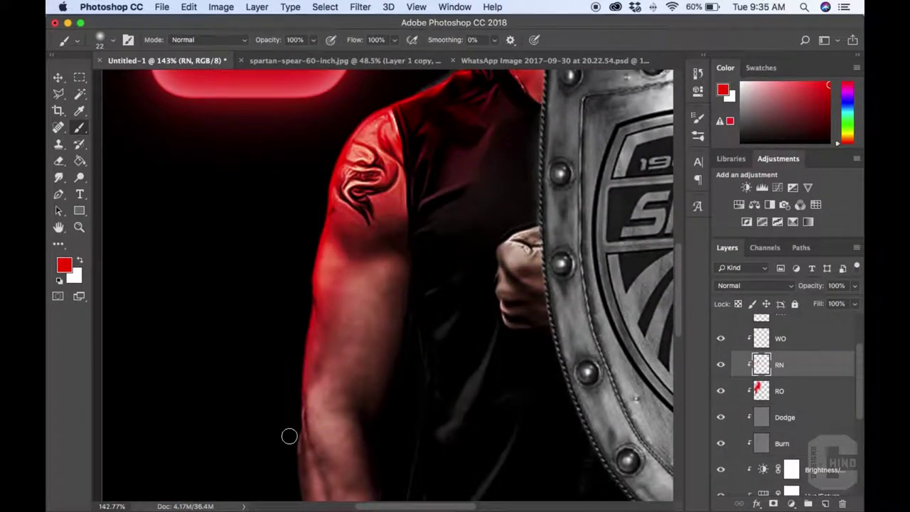
pyautogui.scroll(5, 341, 348)
pyautogui.hscroll(2, 393, 265)
pyautogui.scroll(3, 394, 265)
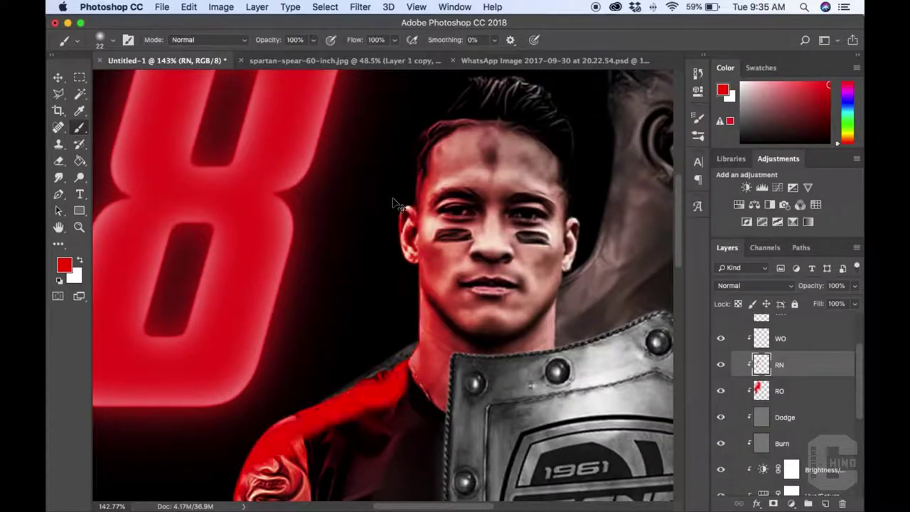
pyautogui.scroll(5, 386, 213)
pyautogui.scroll(-5, 384, 213)
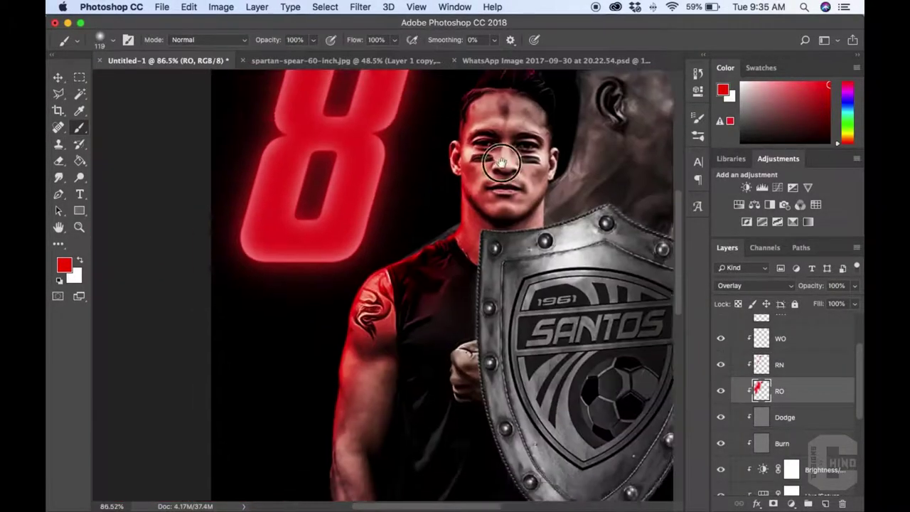
pyautogui.scroll(-5, 384, 214)
# Add a Brightness/Contrast adjustment clipped to the shield's Layer 1.
pyautogui.keyDown('ctrl'); pyautogui.click(604, 249); pyautogui.keyUp('ctrl')
pyautogui.click(792, 503)
pyautogui.click(782, 304)
pyautogui.hotkey('ctrl', '0')
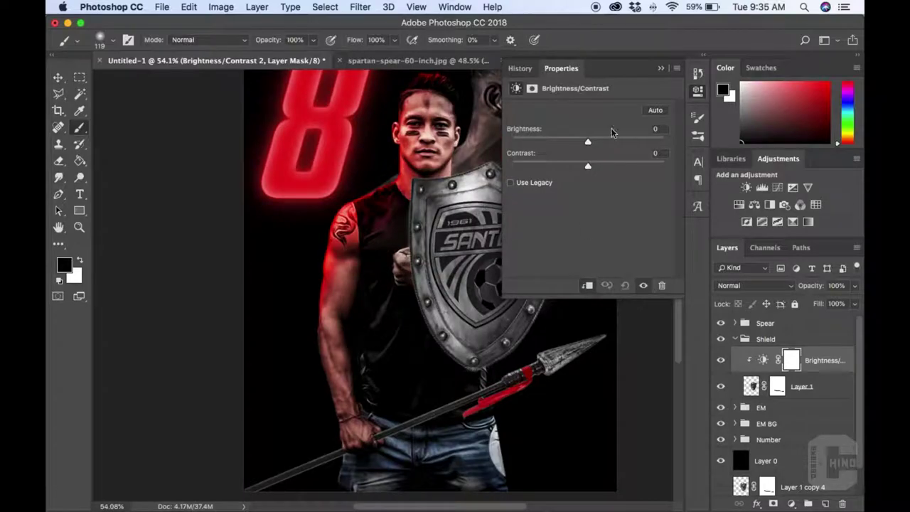
# Fill a new layer with 50% grey in Overlay mode and duplicate it for Dodge.
pyautogui.click(824, 503)
pyautogui.click(189, 7)
pyautogui.click(197, 209)
pyautogui.press('Return')
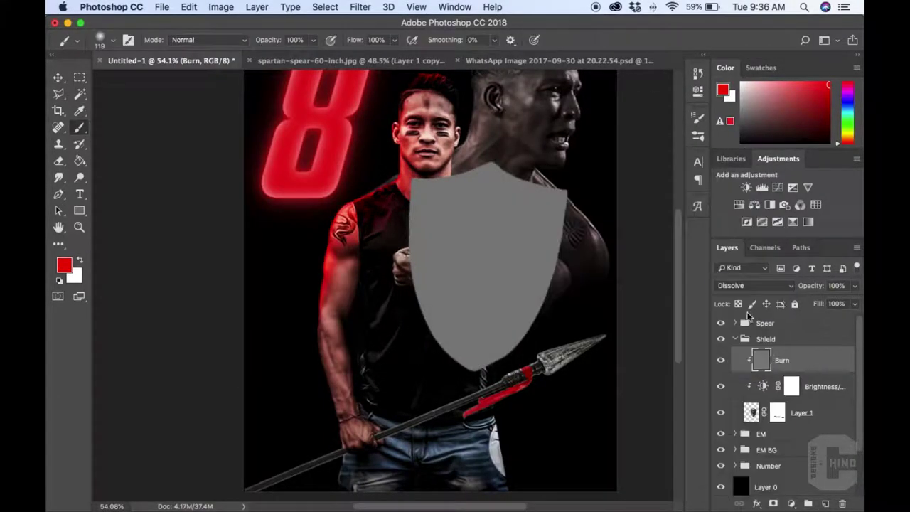
pyautogui.hotkey('shift', 'alt', 'o')
pyautogui.hotkey('ctrl', 'j')
# Add a new empty layer named RO above Dodge.
pyautogui.click(824, 503)
pyautogui.doubleClick(785, 360)
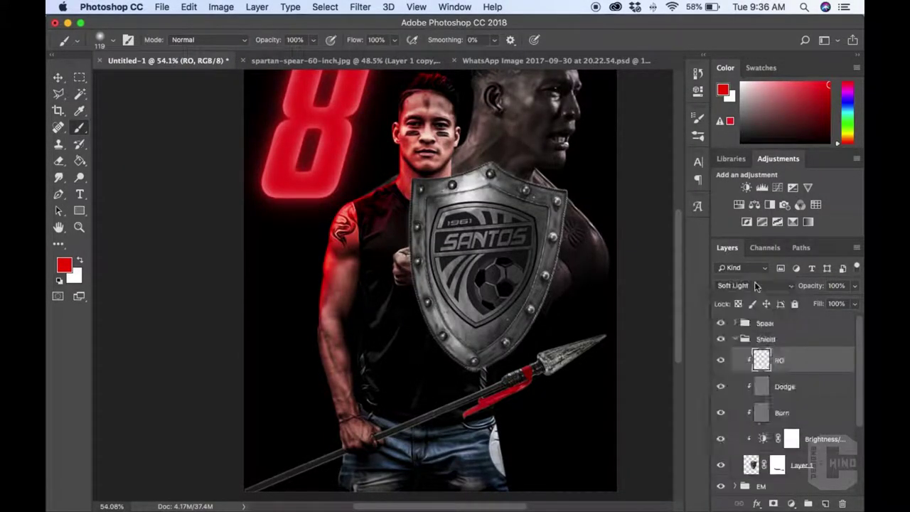
pyautogui.hotkey('ctrl', 'shift', 'alt', 'n')
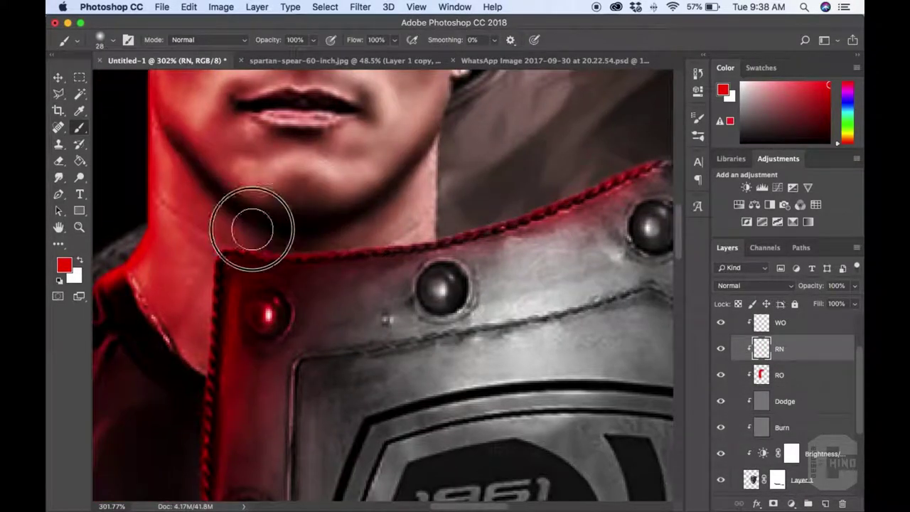
# Pan to the area beside the shield rim, then fit the whole poster in the window.
pyautogui.moveTo(283, 227)
pyautogui.mouseDown()
pyautogui.moveTo(426, 254)
pyautogui.moveTo(448, 368)
pyautogui.moveTo(422, 225)
pyautogui.mouseUp()
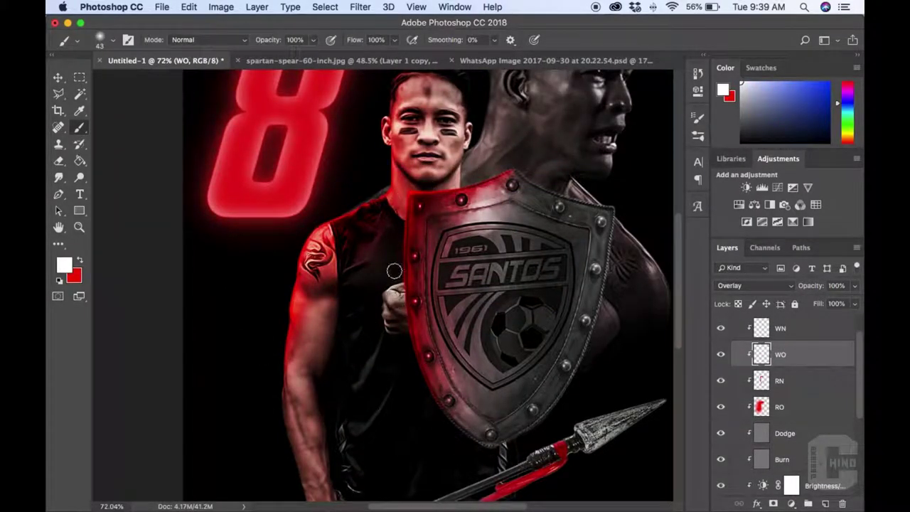
pyautogui.press('super+0')
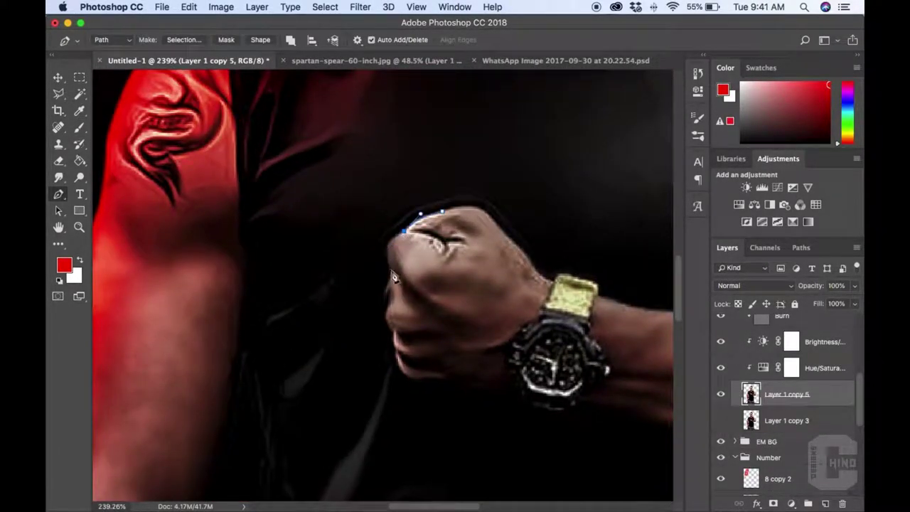
# Add a new RO rim-light layer above Layer 2 and set its blend mode.
pyautogui.moveTo(406, 340); pyautogui.dragTo(420, 249)
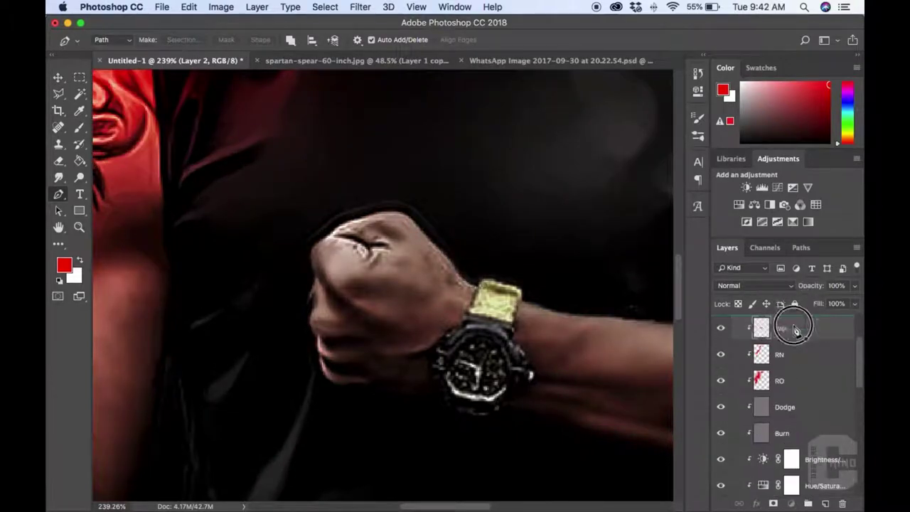
pyautogui.click(825, 503)
pyautogui.doubleClick(785, 361)
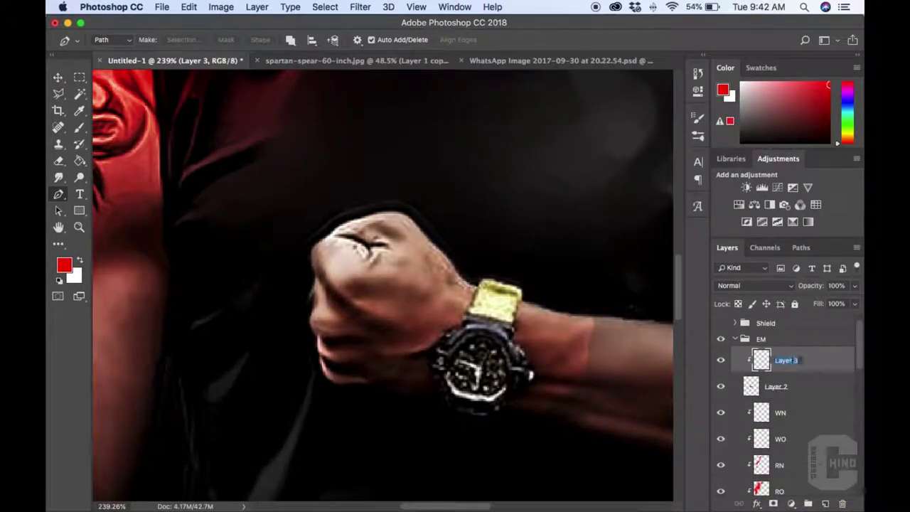
pyautogui.click(735, 285)
pyautogui.click(787, 374)
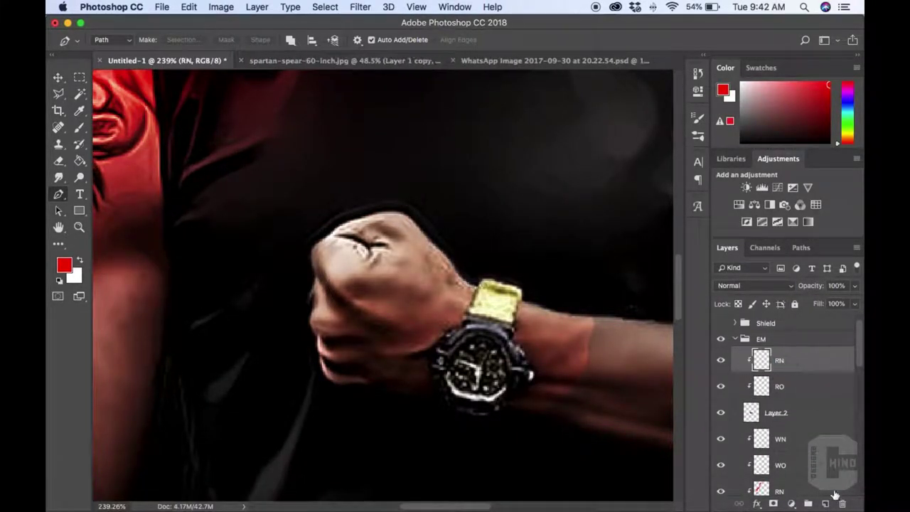
pyautogui.click(787, 413)
# Paint red light on the fist with the Brush on the RO and RN layers.
pyautogui.press('b')
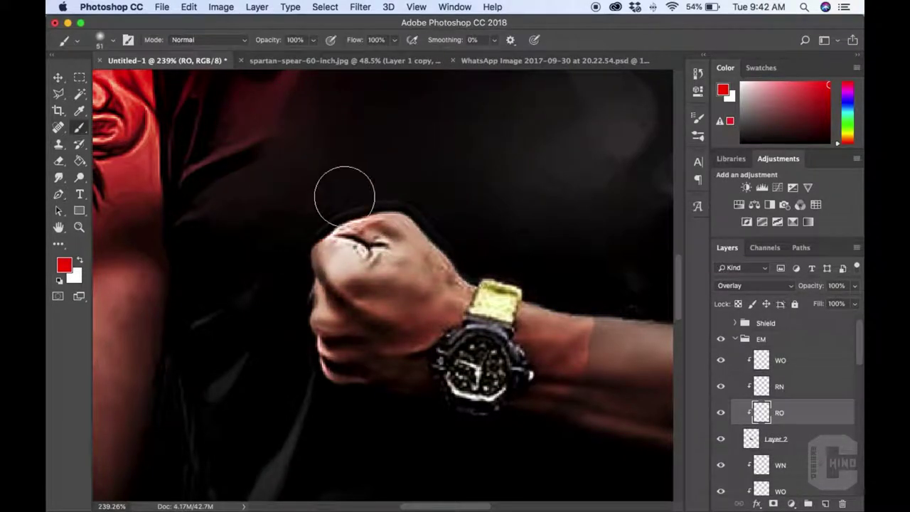
pyautogui.hotkey('alt', ']')
pyautogui.press('[')
pyautogui.press('[')
pyautogui.press('[')
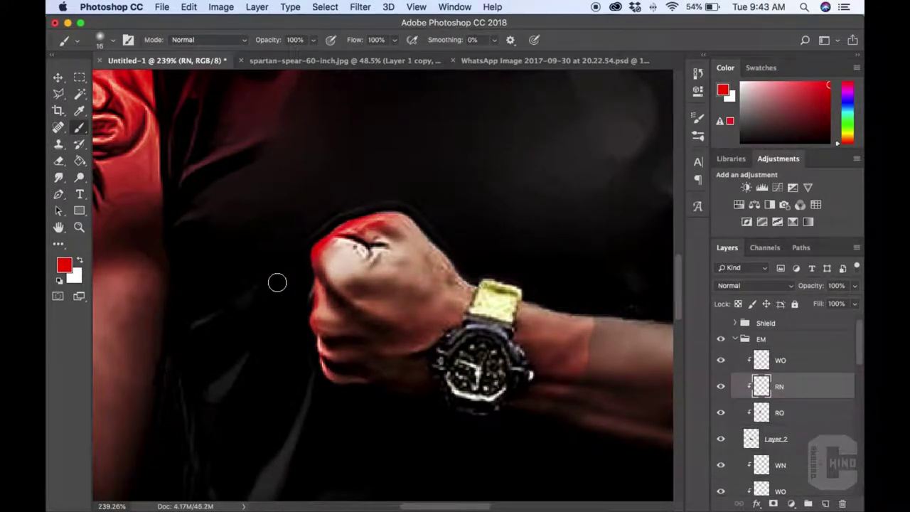
pyautogui.scroll(-3, 382, 206)
pyautogui.hotkey('alt', '[')
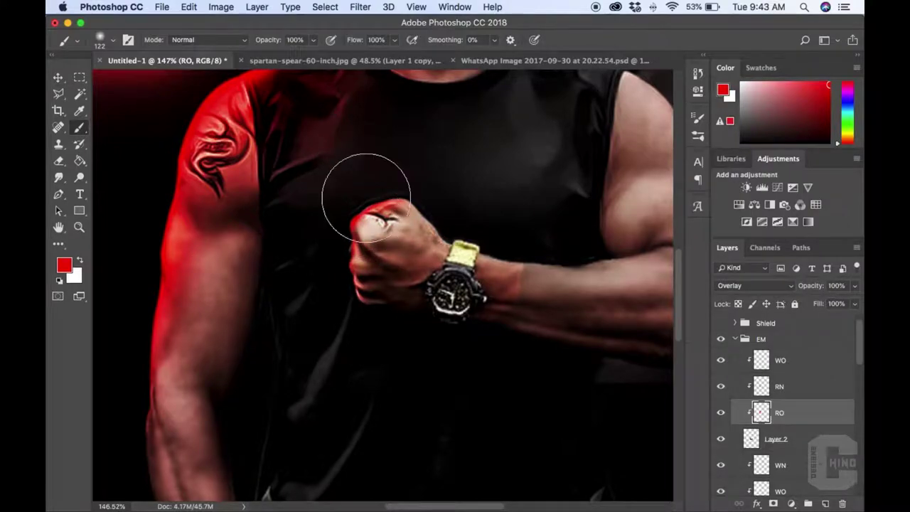
pyautogui.click(721, 323)
pyautogui.scroll(-3, 789, 398)
# Lower the WO glow layer's opacity, then return to the RO layer.
pyautogui.click(780, 430)
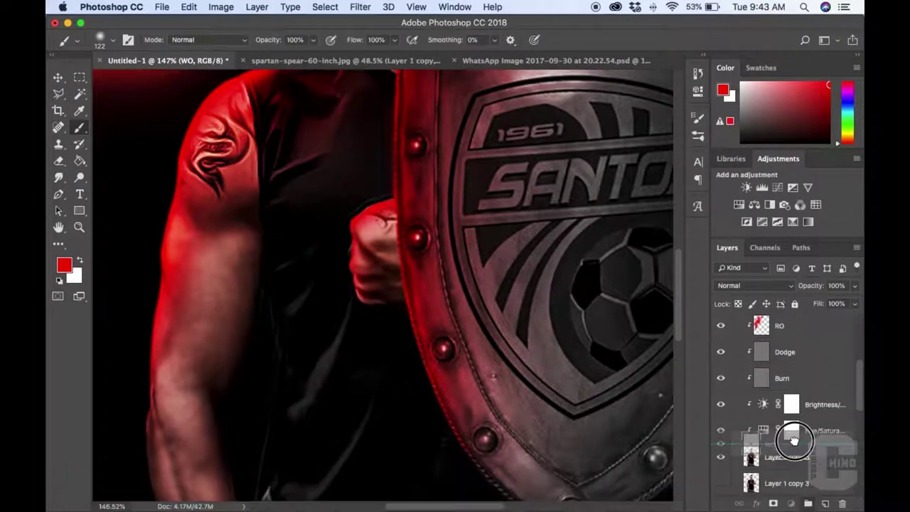
pyautogui.moveTo(818, 285); pyautogui.dragTo(797, 285)
pyautogui.scroll(-2, 361, 314)
pyautogui.scroll(-2, 786, 398)
pyautogui.click(786, 404)
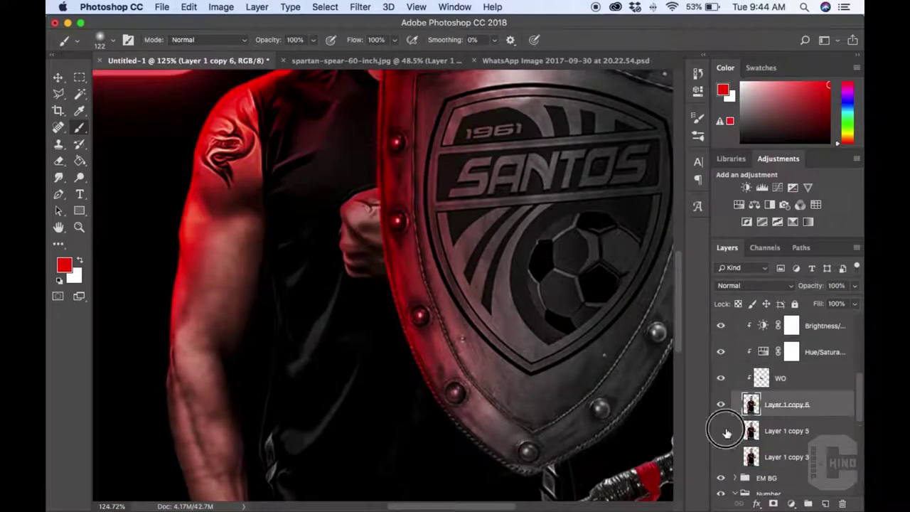
pyautogui.keyDown('shift'); pyautogui.click(766, 378); pyautogui.keyUp('shift')
pyautogui.hotkey('alt', ']')
pyautogui.hotkey('alt', ']')
pyautogui.hotkey('alt', ']')
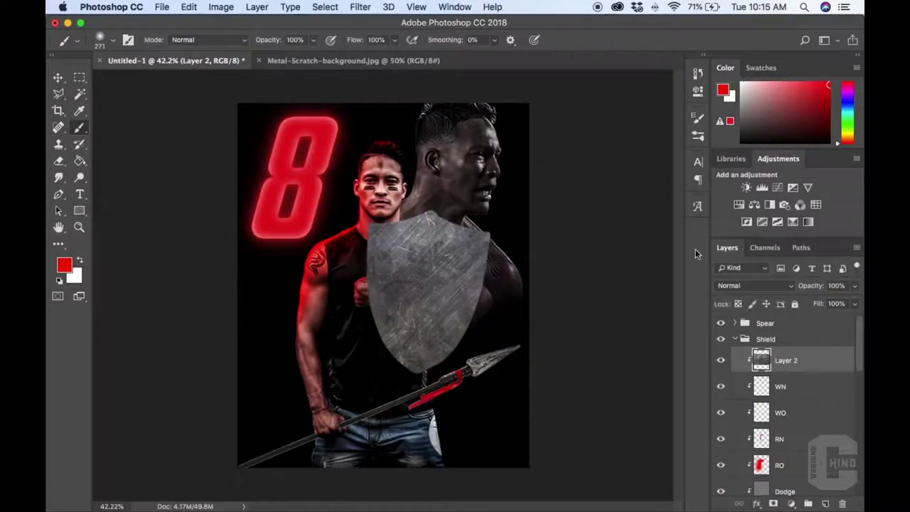
# Blend the metal-scratch texture over the shield in Soft Light mode.
pyautogui.click(753, 285)
pyautogui.click(753, 462)
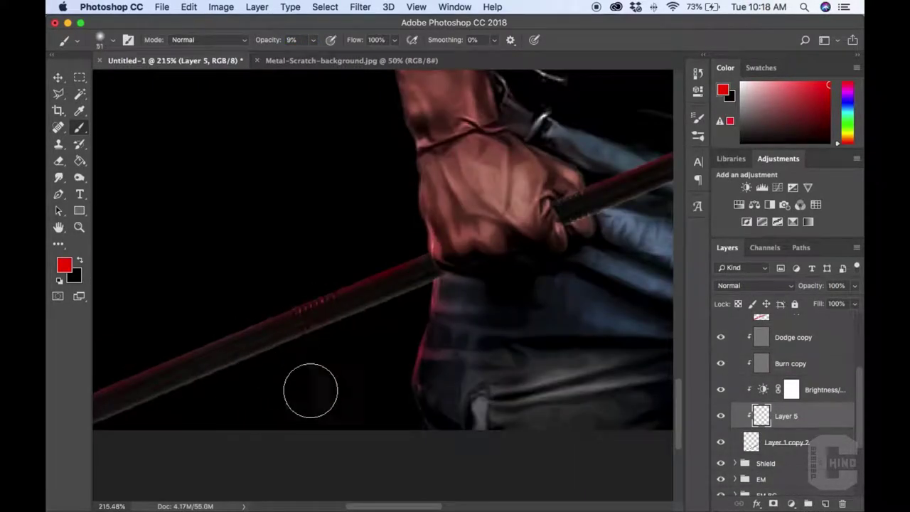
# Bring the hand and spear into view and paint a broad red glow with a larger brush.
pyautogui.moveTo(197, 392)
pyautogui.mouseDown()
pyautogui.moveTo(345, 356)
pyautogui.moveTo(243, 402)
pyautogui.mouseUp()
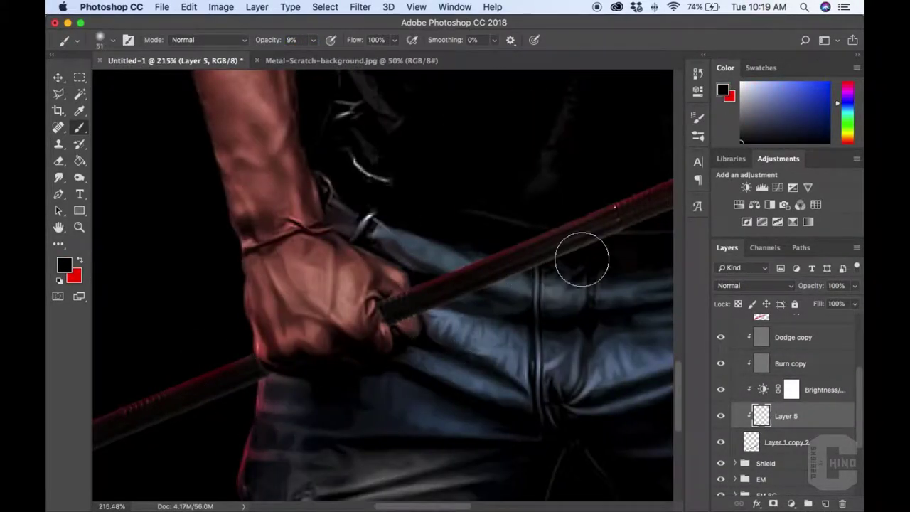
pyautogui.hscroll(5, 582, 260)
pyautogui.scroll(3, 417, 325)
pyautogui.hscroll(5, 589, 234)
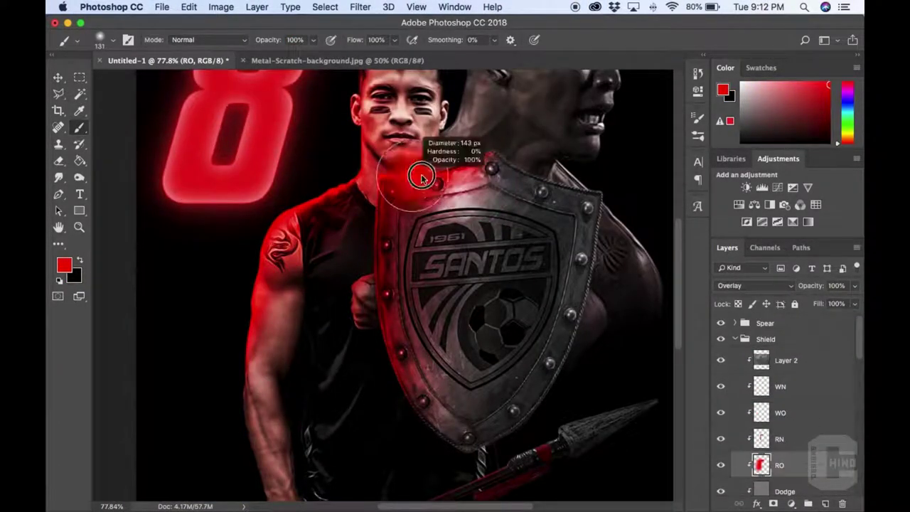
pyautogui.moveTo(421, 177); pyautogui.dragTo(430, 177)
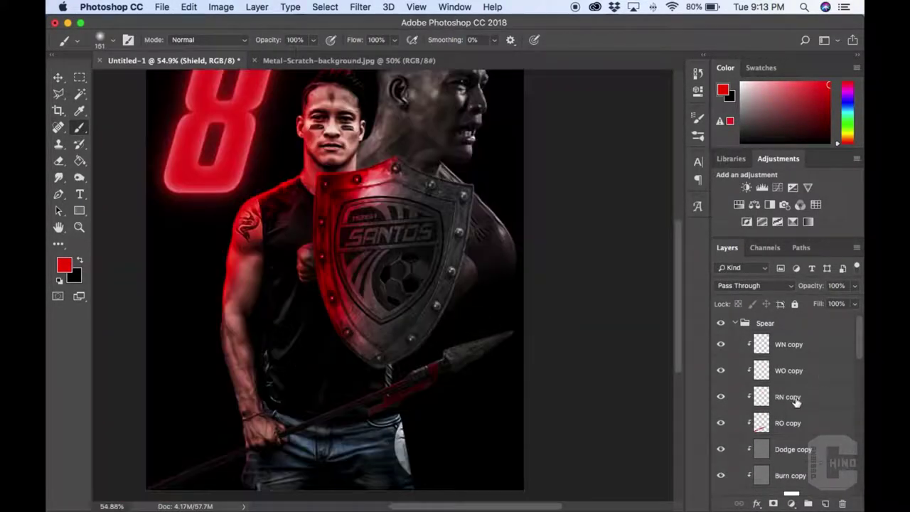
# Paint red on the RN layer with a smaller brush along the shoulder, arm and fist.
pyautogui.click(789, 396)
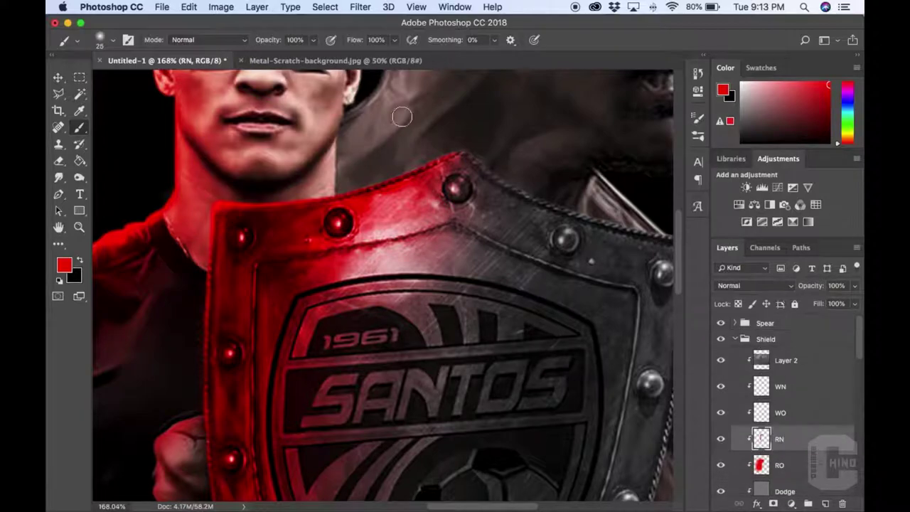
pyautogui.hscroll(-5, 362, 143)
pyautogui.scroll(-3, 389, 296)
pyautogui.press('[')
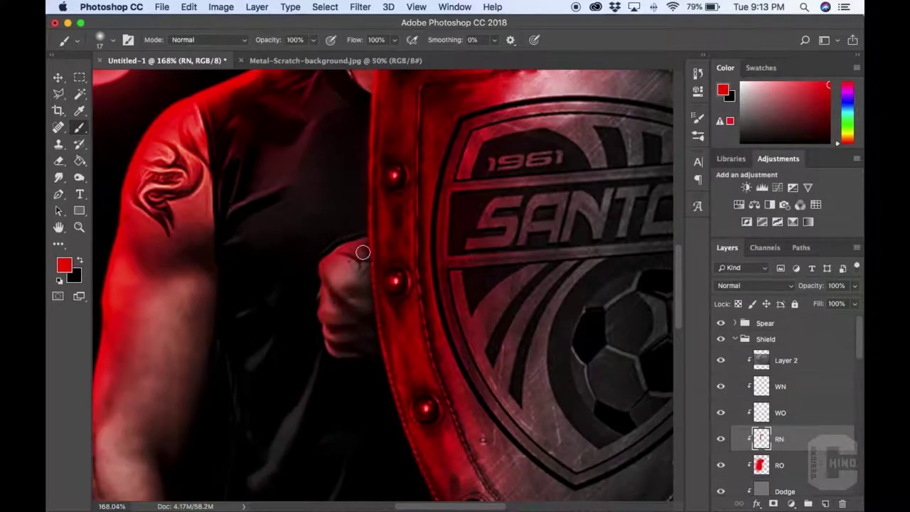
pyautogui.scroll(4, 365, 237)
pyautogui.scroll(-3, 330, 267)
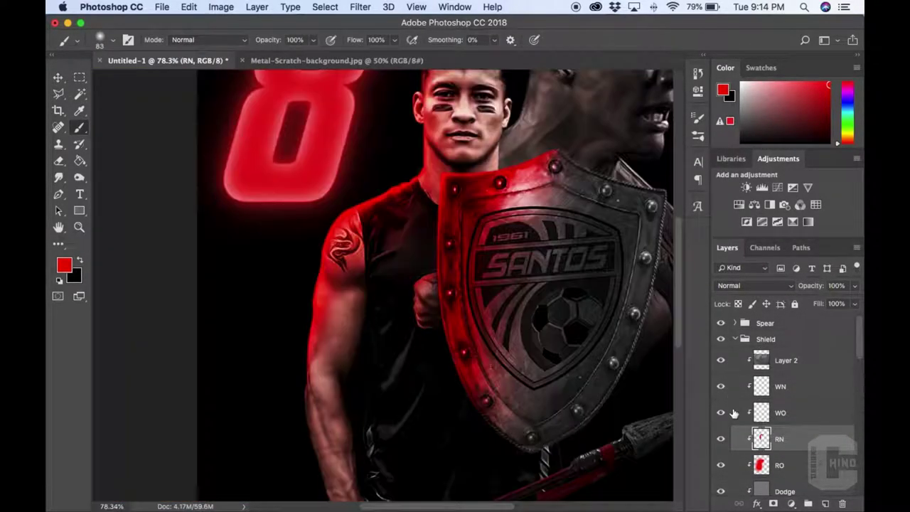
pyautogui.scroll(-2, 503, 376)
pyautogui.scroll(-3, 822, 420)
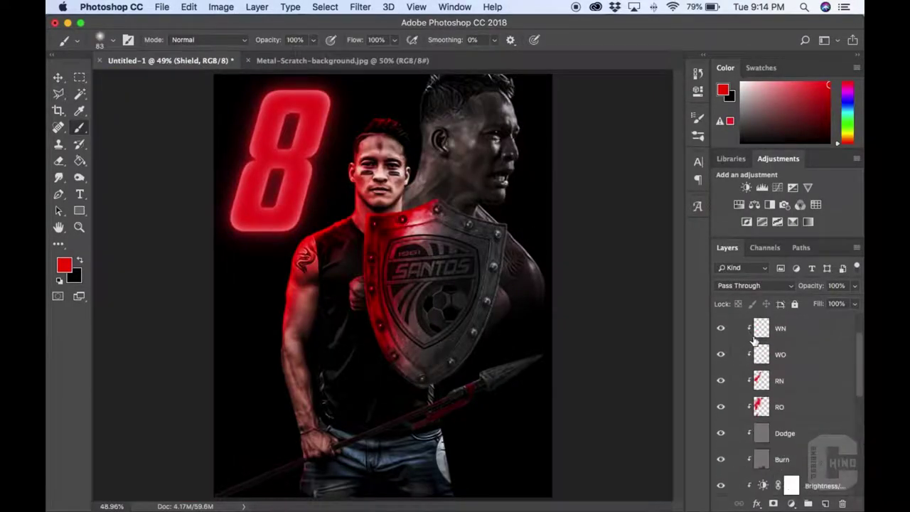
pyautogui.scroll(5, 822, 420)
# Paint red light on the arm, moving from Layer 3 copy 4 up to the RN layer.
pyautogui.click(782, 392)
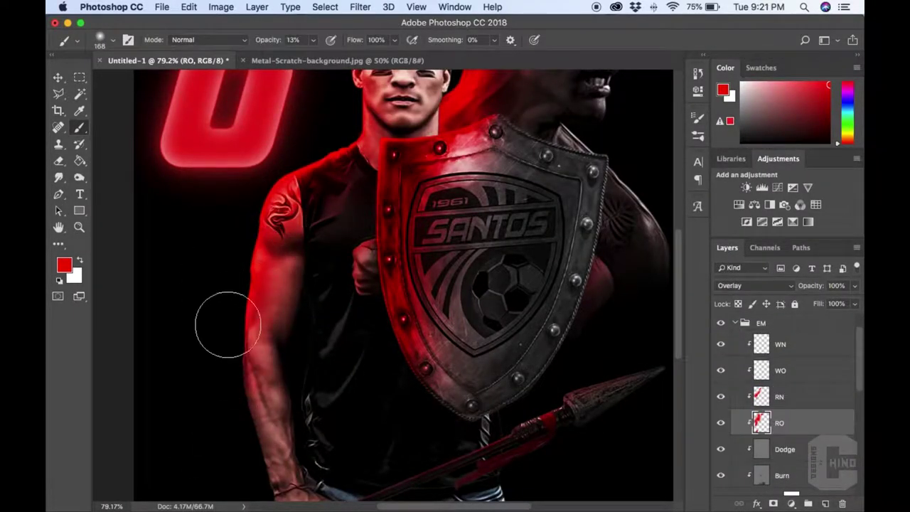
pyautogui.hotkey('alt', ']')
pyautogui.scroll(-5, 228, 337)
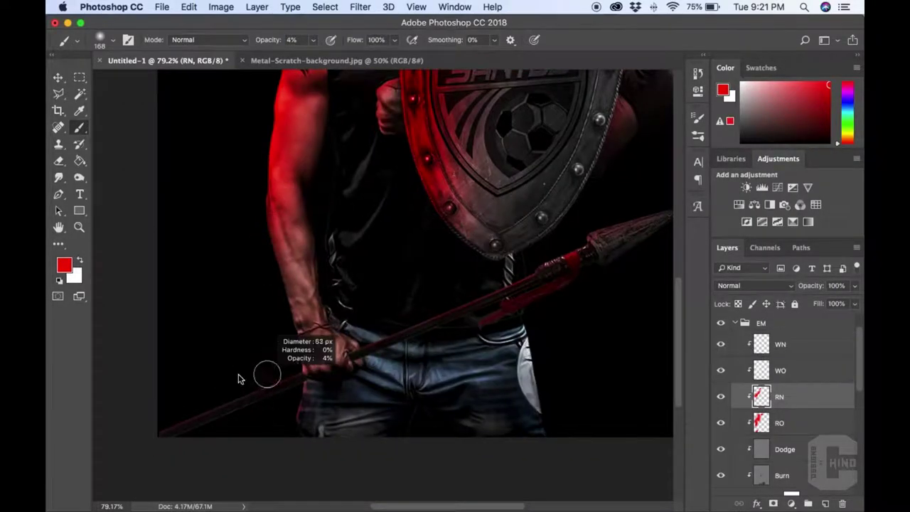
pyautogui.scroll(5, 334, 383)
pyautogui.scroll(3, 361, 407)
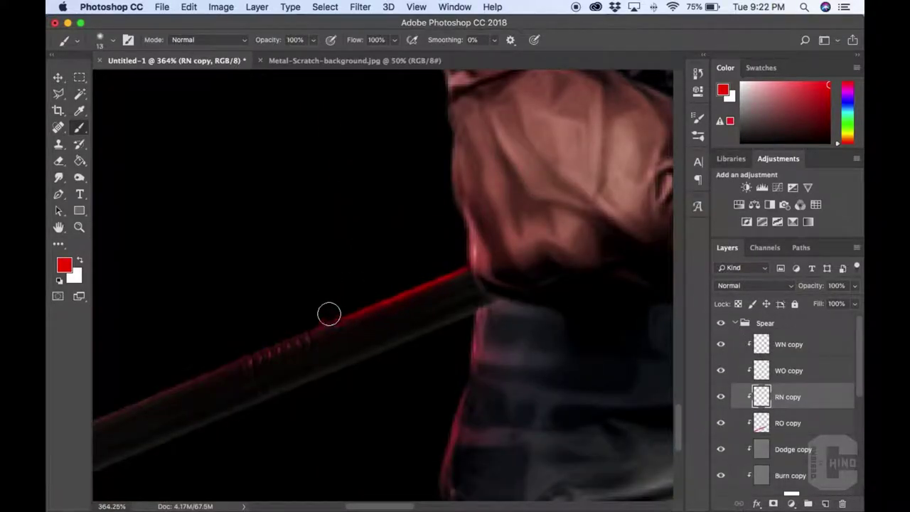
pyautogui.hscroll(-5, 329, 313)
pyautogui.scroll(-5, 313, 282)
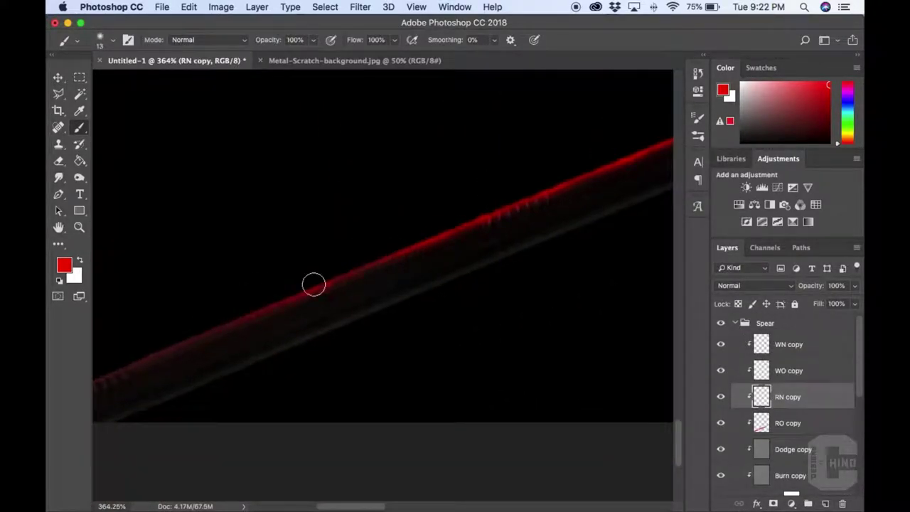
pyautogui.hscroll(-5, 248, 275)
pyautogui.hotkey('alt', '[')
pyautogui.press('e')
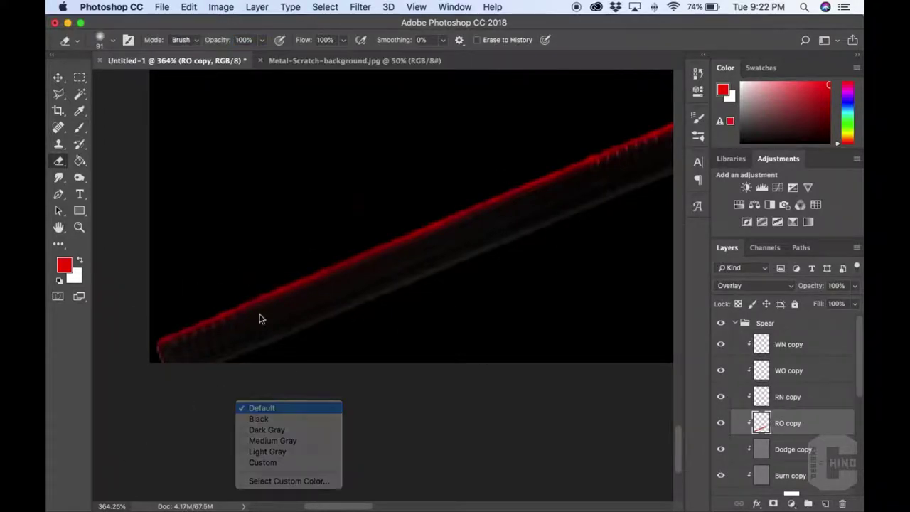
pyautogui.hotkey('alt', ']')
pyautogui.hotkey('alt', ']')
pyautogui.press('x')
pyautogui.press('b')
pyautogui.press(']')
pyautogui.scroll(3, 152, 311)
pyautogui.hscroll(2, 552, 163)
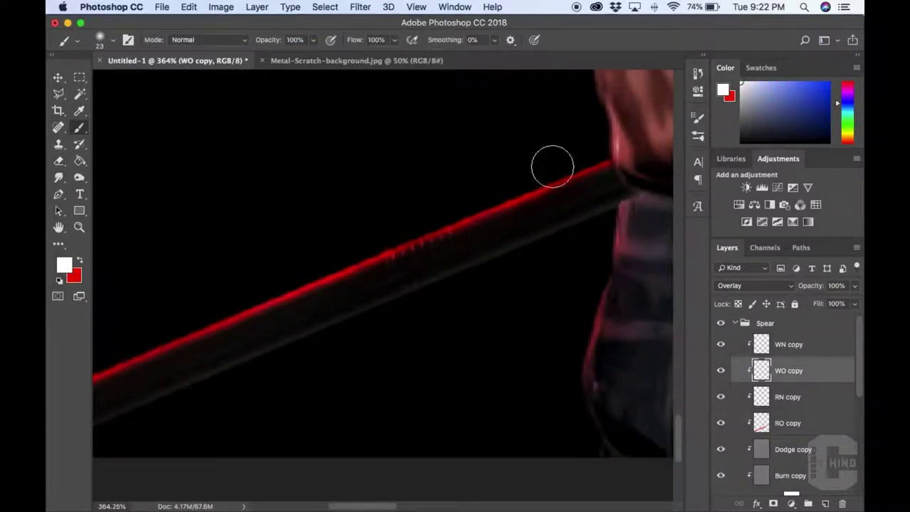
pyautogui.hscroll(-5, 417, 219)
pyautogui.hscroll(3, 452, 270)
pyautogui.hotkey('alt', '[')
pyautogui.hotkey('alt', '[')
pyautogui.scroll(-5, 498, 270)
pyautogui.scroll(3, 427, 278)
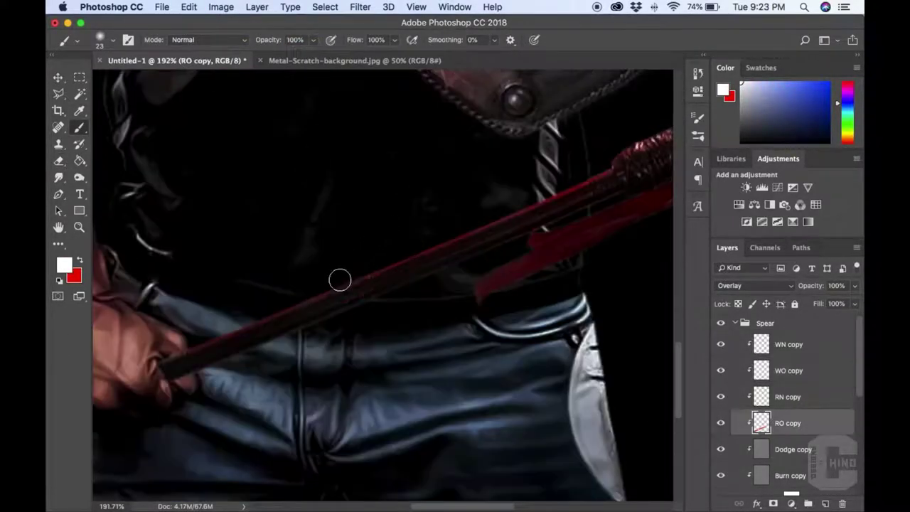
pyautogui.scroll(-4, 356, 306)
pyautogui.scroll(-2, 437, 295)
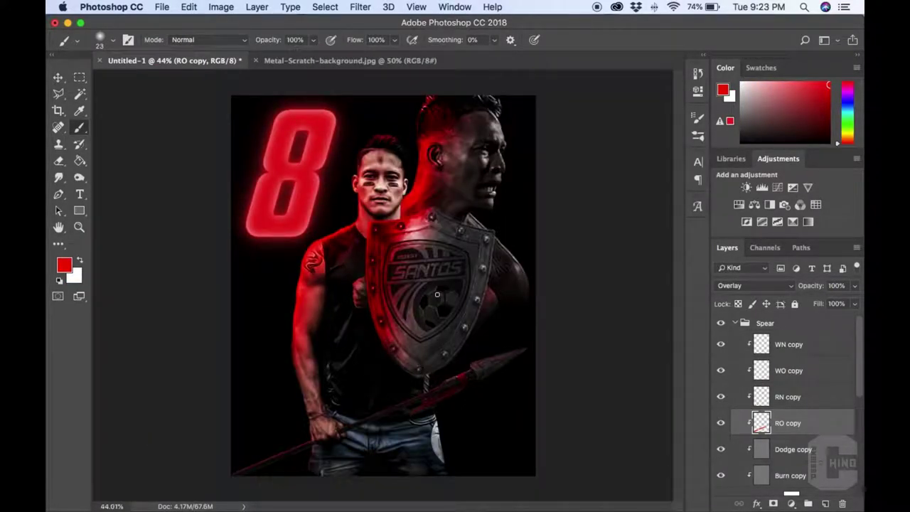
# Collapse the Spear group and paint red on the EM light layers with a ~116 px brush.
pyautogui.click(735, 323)
pyautogui.scroll(5, 416, 135)
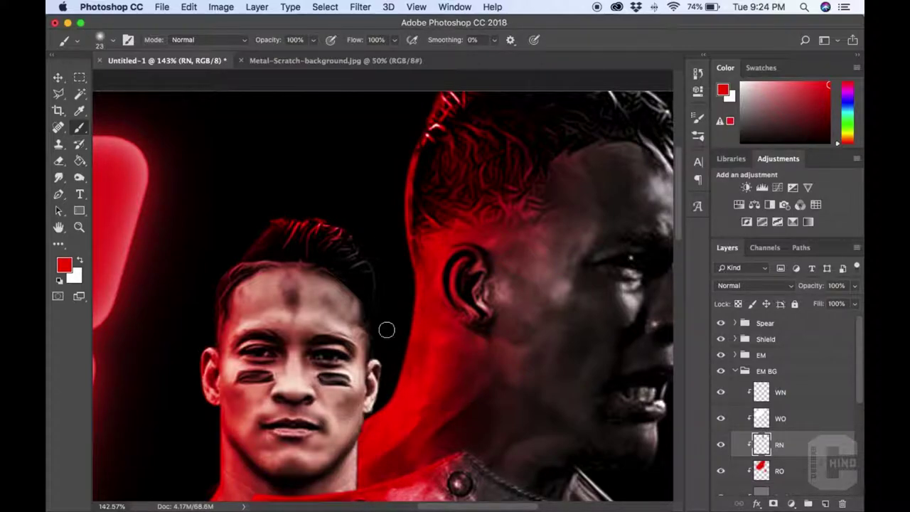
pyautogui.hotkey('alt', ']')
pyautogui.hotkey('ctrl', '-')
pyautogui.hotkey('ctrl', '-')
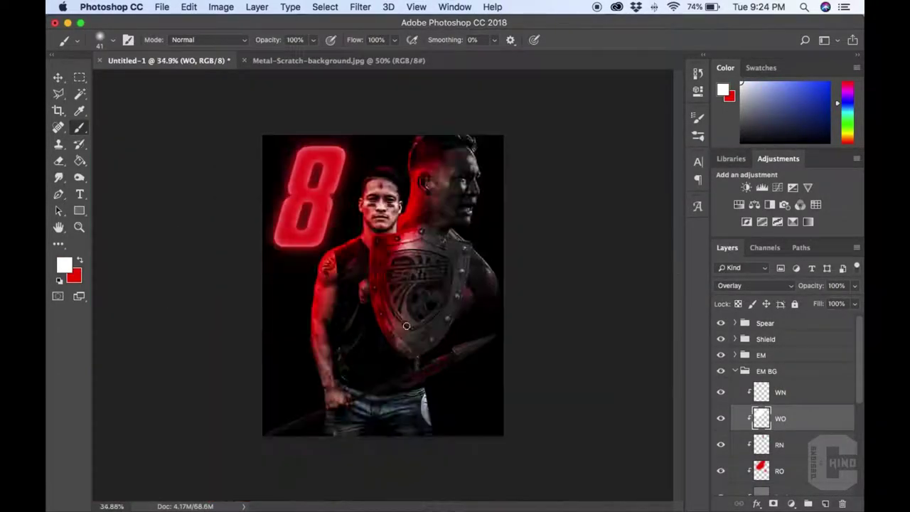
pyautogui.scroll(5, 315, 420)
pyautogui.press('x')
pyautogui.hotkey('alt', '[')
pyautogui.hotkey('alt', '[')
pyautogui.moveTo(342, 398); pyautogui.dragTo(341, 398)
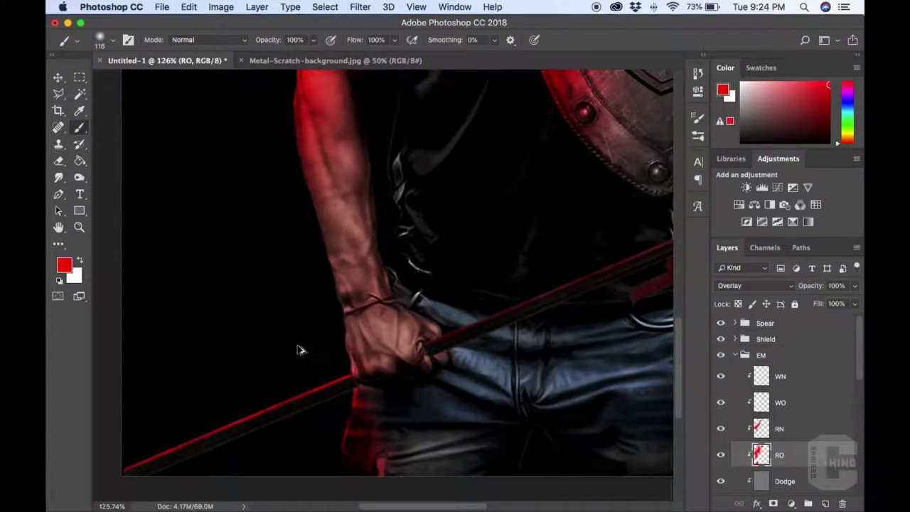
# Paint white rim light on the WO layer around the front man's face with a smaller brush.
pyautogui.hotkey('ctrl', '-')
pyautogui.scroll(5, 339, 378)
pyautogui.press('[')
pyautogui.press('[')
pyautogui.press('[')
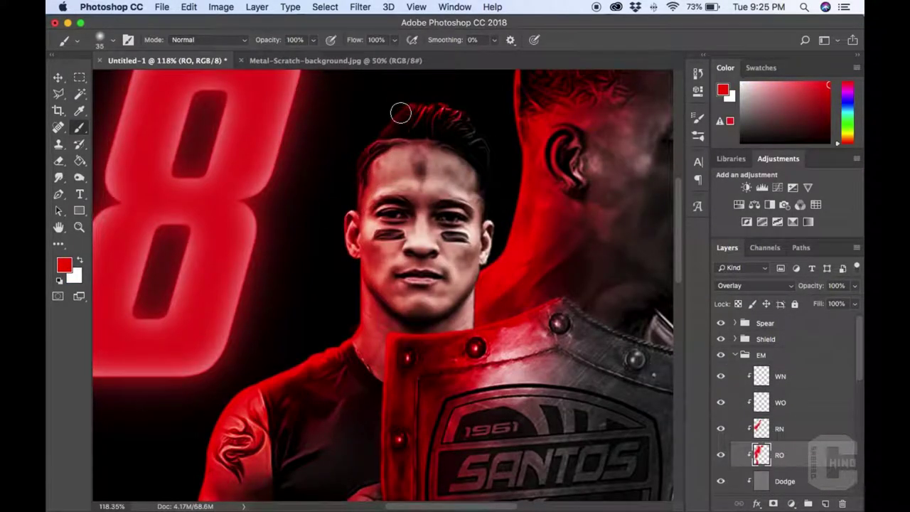
pyautogui.hotkey('alt', ']')
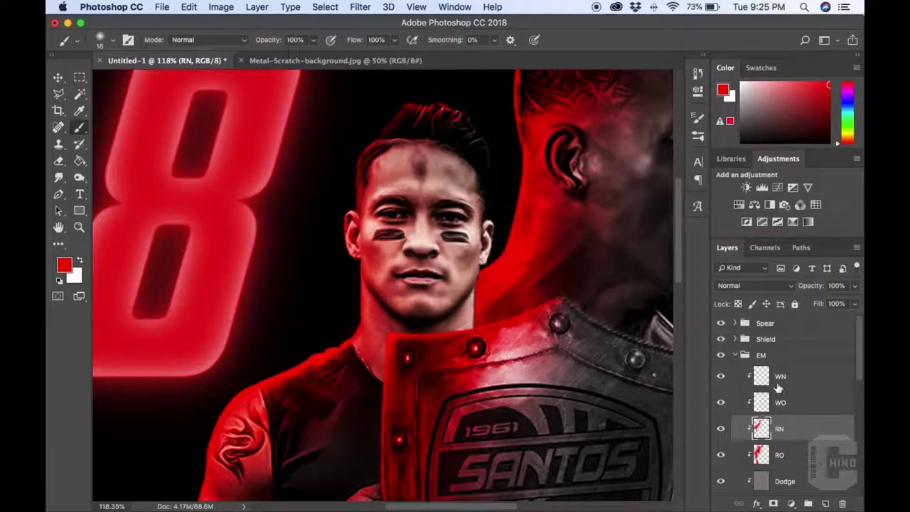
pyautogui.hotkey('alt', ']')
pyautogui.press('x')
pyautogui.hotkey('ctrl', '-')
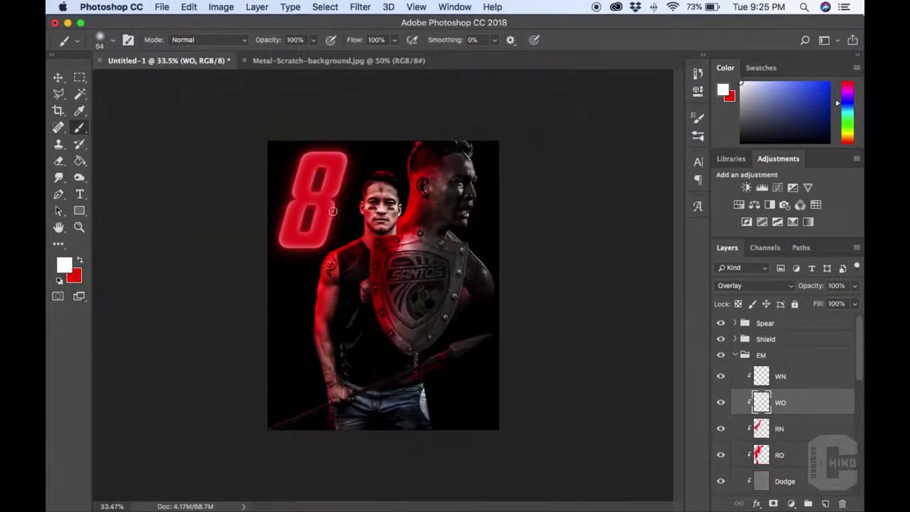
pyautogui.scroll(3, 450, 249)
pyautogui.scroll(2, 330, 215)
pyautogui.scroll(-5, 320, 227)
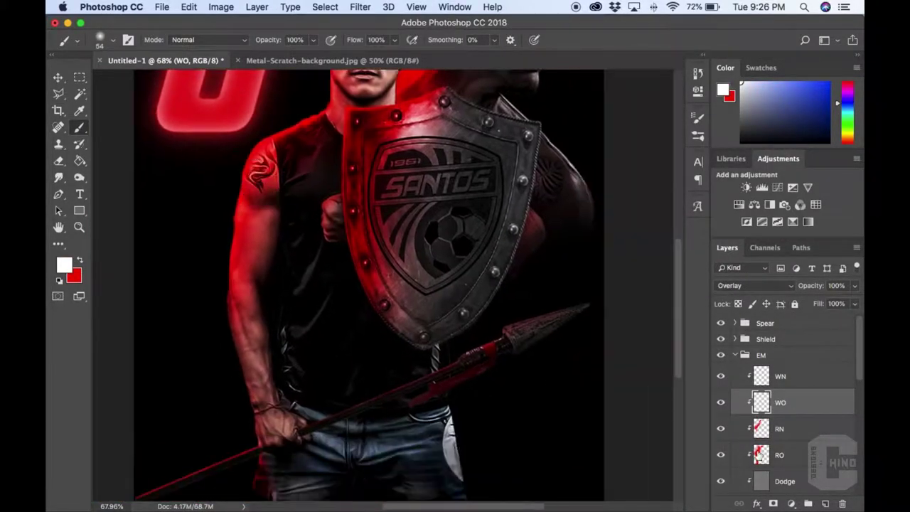
# Paint red on RO at 13% strength and RN at 100%, then erase stray paint.
pyautogui.hotkey('alt', '[')
pyautogui.hotkey('alt', '[')
pyautogui.press('1')
pyautogui.press('3')
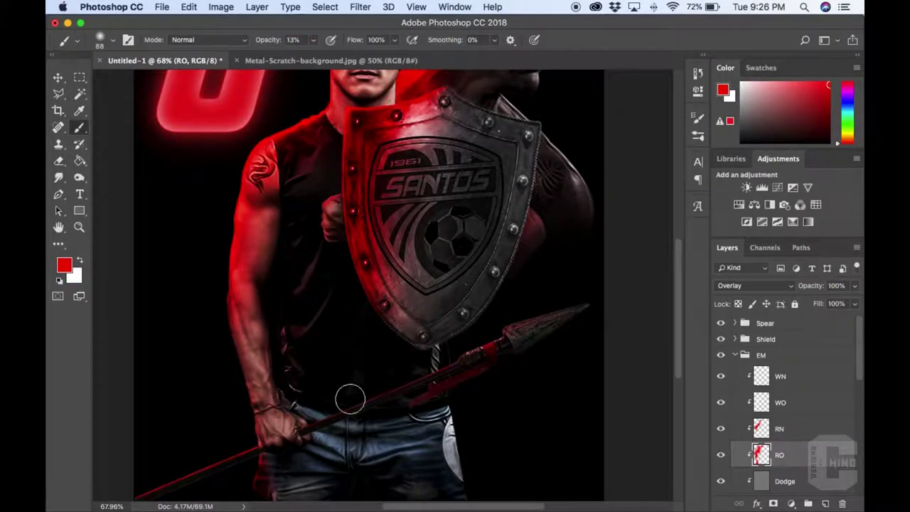
pyautogui.scroll(5, 350, 400)
pyautogui.scroll(-5, 323, 332)
pyautogui.scroll(5, 323, 331)
pyautogui.hotkey('alt', ']')
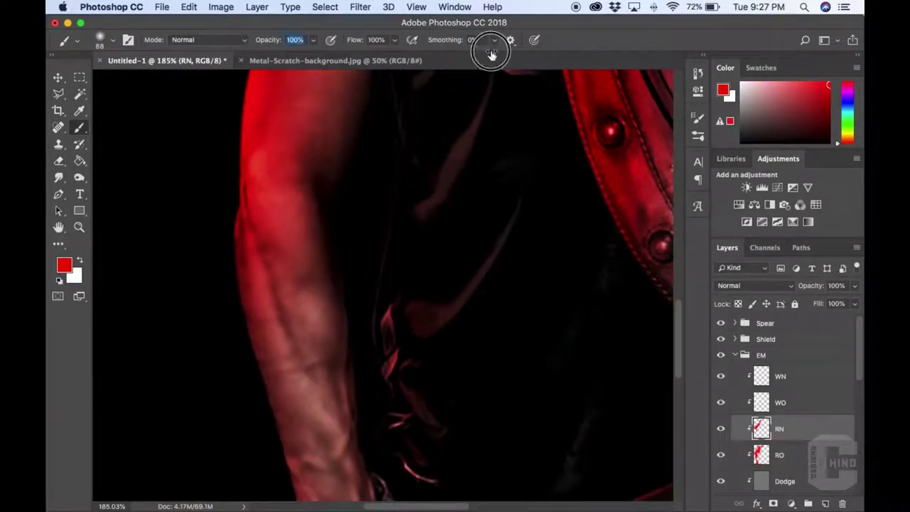
pyautogui.press('0')
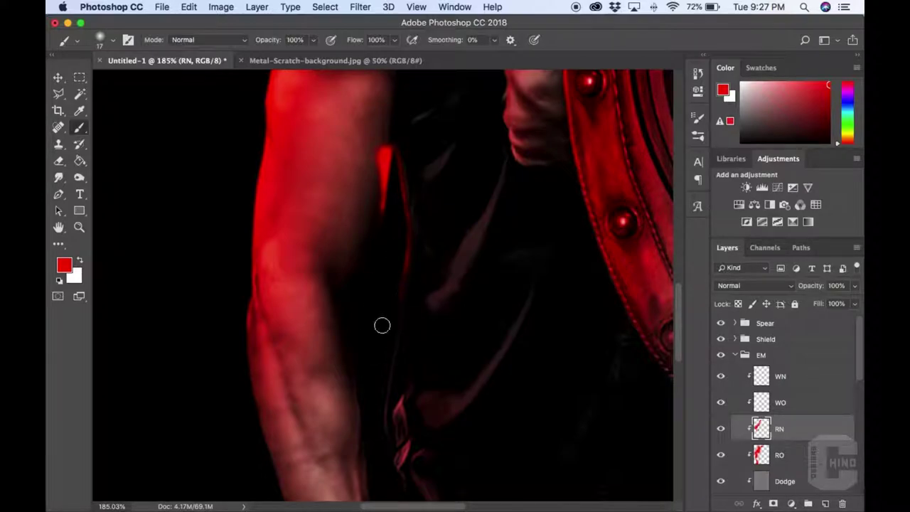
pyautogui.scroll(-3, 384, 347)
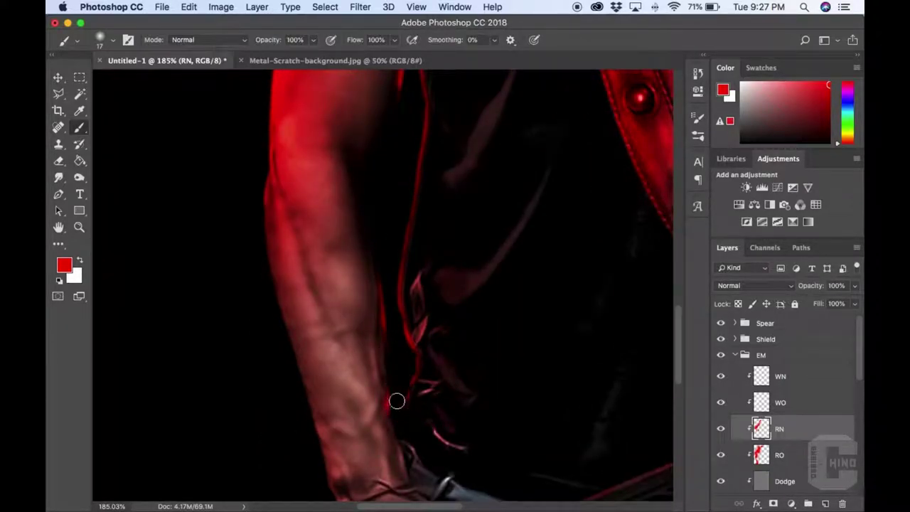
pyautogui.press('e')
pyautogui.hotkey('ctrl', '0')
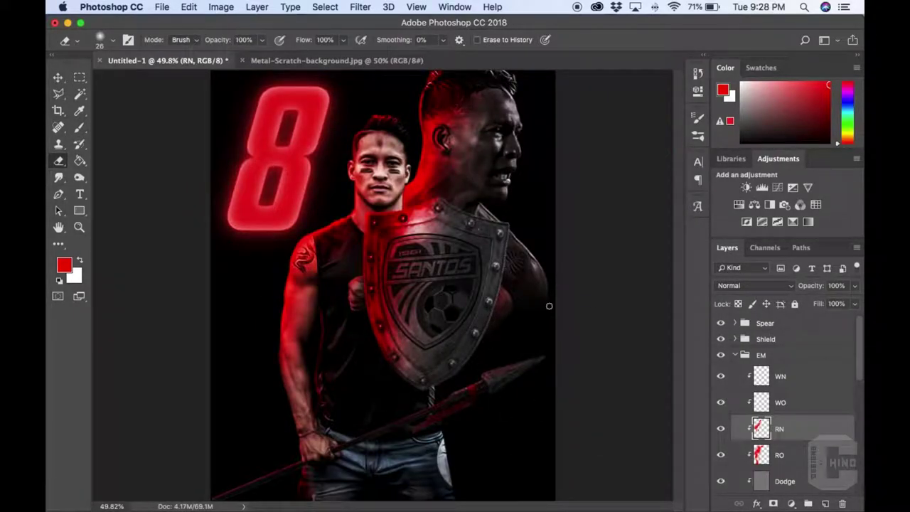
# Open a wide smoke image from the Material para diseño Clouds - Fog - Smoke folder.
pyautogui.click(735, 355)
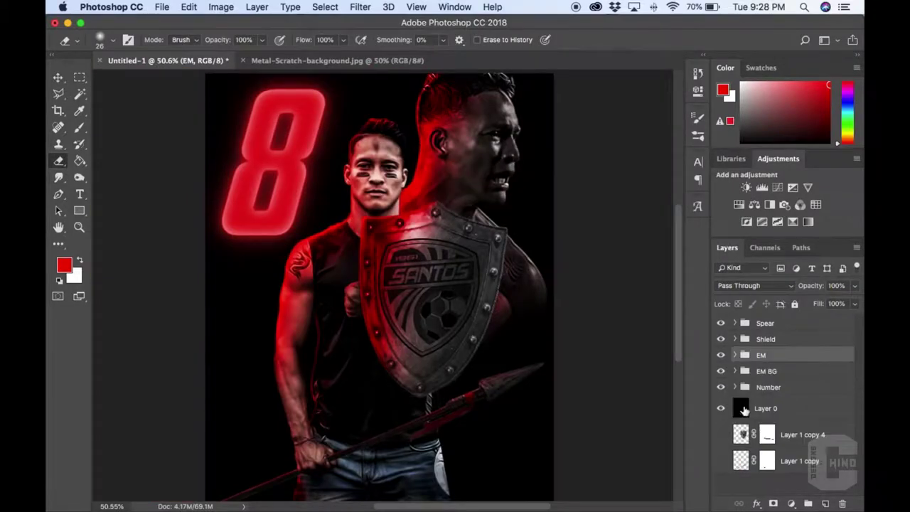
pyautogui.click(162, 6)
pyautogui.click(182, 32)
pyautogui.click(426, 52)
pyautogui.click(449, 78)
pyautogui.click(420, 288)
pyautogui.click(540, 120)
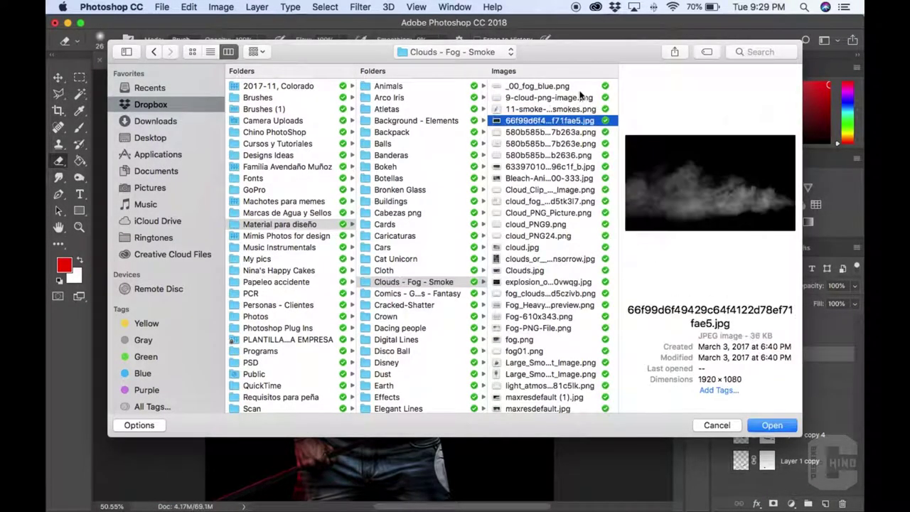
pyautogui.click(772, 424)
# Blend the smoke layer in Screen mode and hide it around the red 8.
pyautogui.click(753, 285)
pyautogui.click(732, 375)
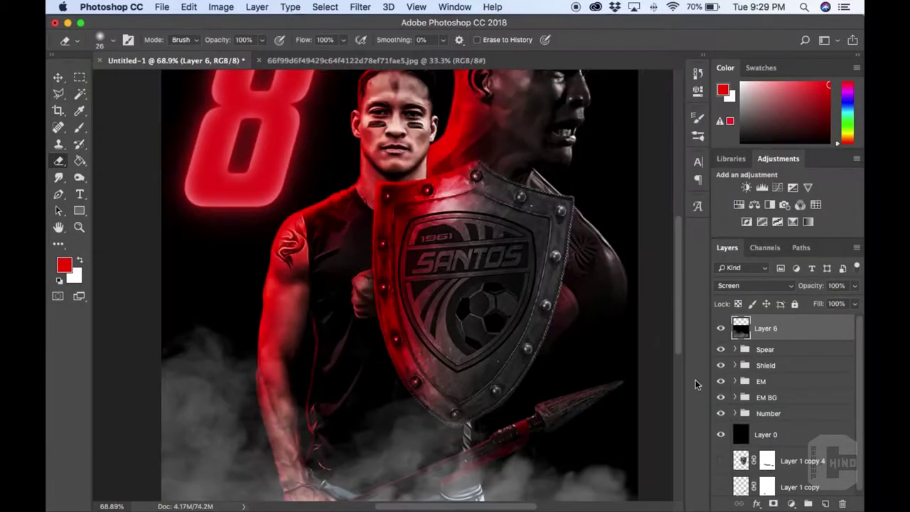
pyautogui.hotkey('ctrl', '0')
pyautogui.hotkey('ctrl', 'u')
pyautogui.click(797, 158)
pyautogui.press('b')
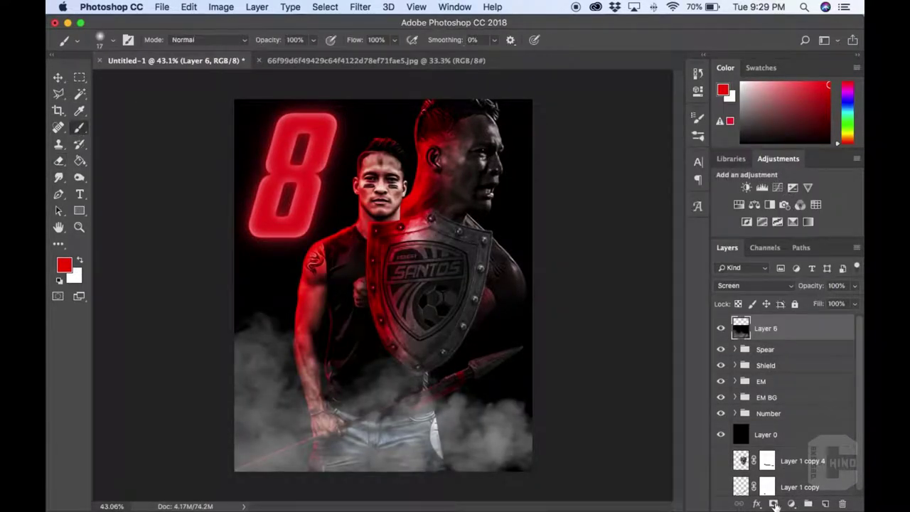
pyautogui.moveTo(263, 253); pyautogui.dragTo(455, 300)
# Tint the lower-left smoke with red paint on a clipped Overlay layer.
pyautogui.click(825, 504)
pyautogui.hotkey('ctrl', 'alt', 'g')
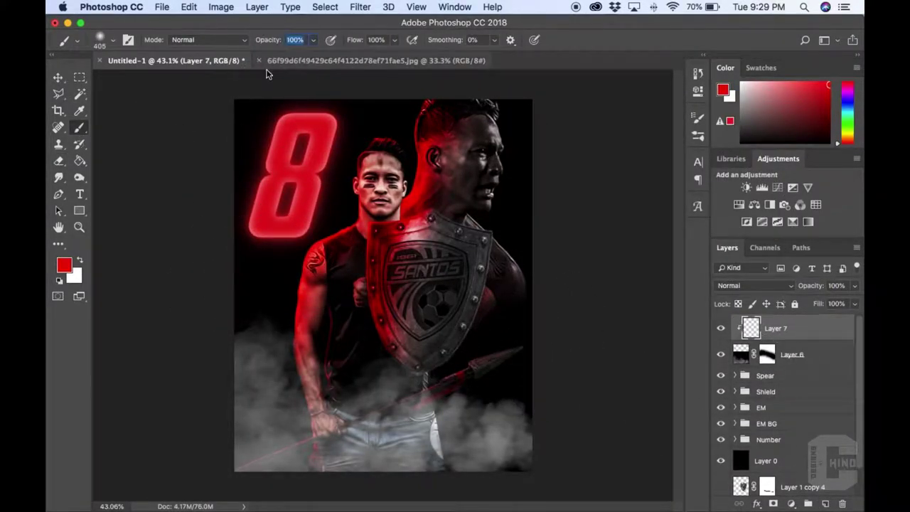
pyautogui.write('8')
pyautogui.moveTo(236, 444)
pyautogui.mouseDown()
pyautogui.moveTo(325, 375)
pyautogui.moveTo(321, 422)
pyautogui.mouseUp()
pyautogui.hotkey('shift', 'alt', 'o')
# Add a new black gradient layer, placed between the Shield and EM groups.
pyautogui.hotkey('ctrl', 'shift', 'alt', 'n')
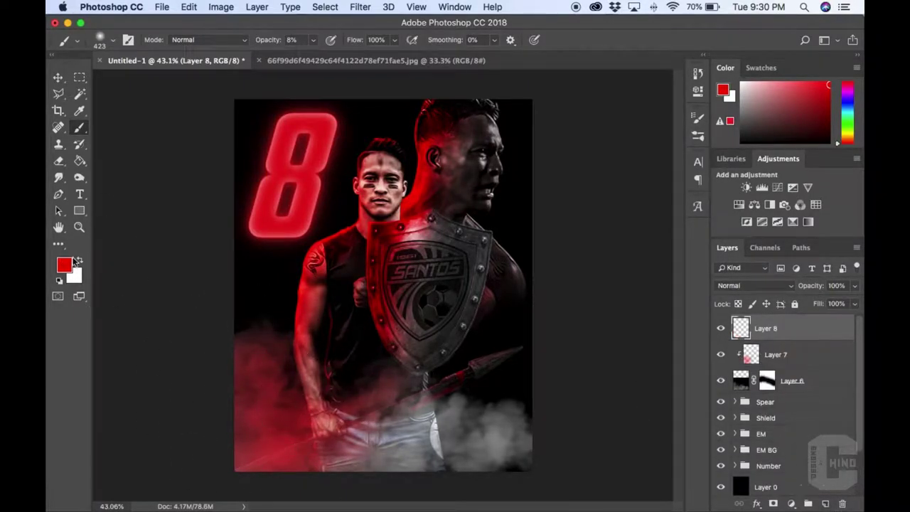
pyautogui.press('x')
pyautogui.press('g')
pyautogui.moveTo(801, 446); pyautogui.dragTo(802, 422)
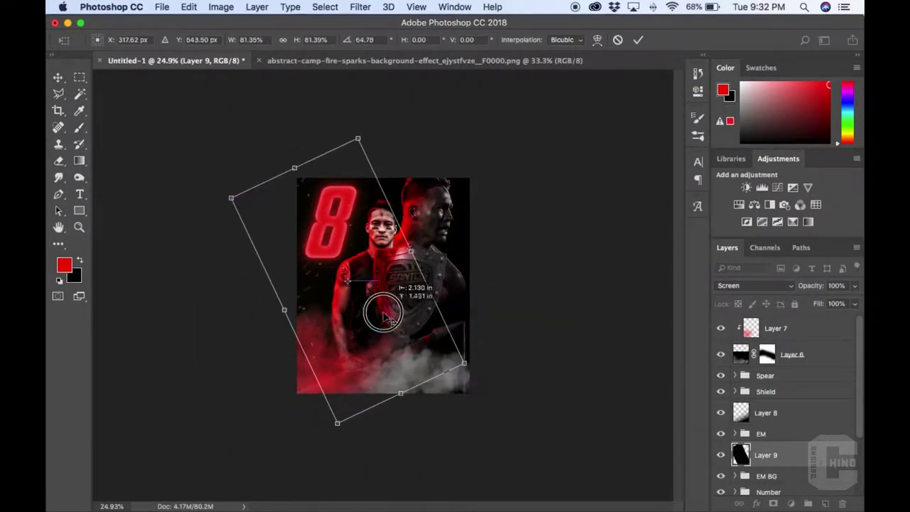
# Duplicate the sparks, mirror and rotate the copy, and apply a -90°, 13-pixel motion blur.
pyautogui.press('super+j')
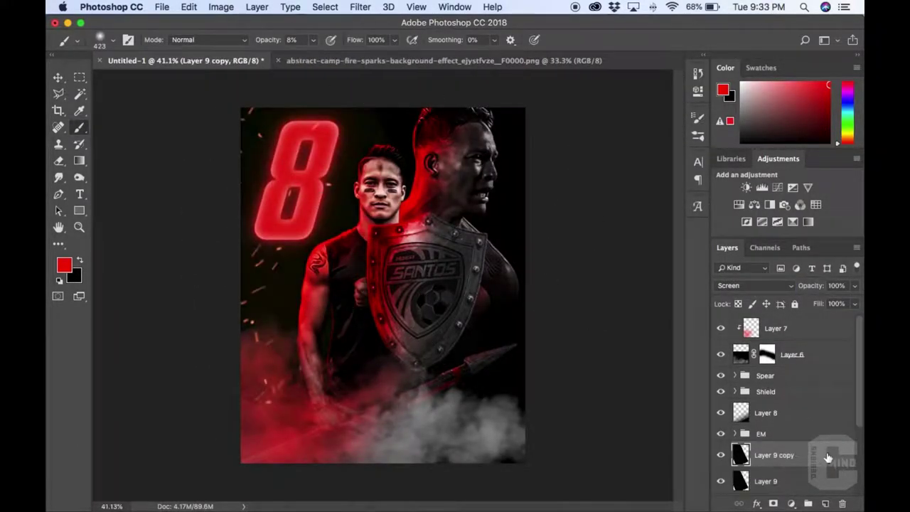
pyautogui.press('super+t')
pyautogui.moveTo(488, 304); pyautogui.dragTo(416, 330)
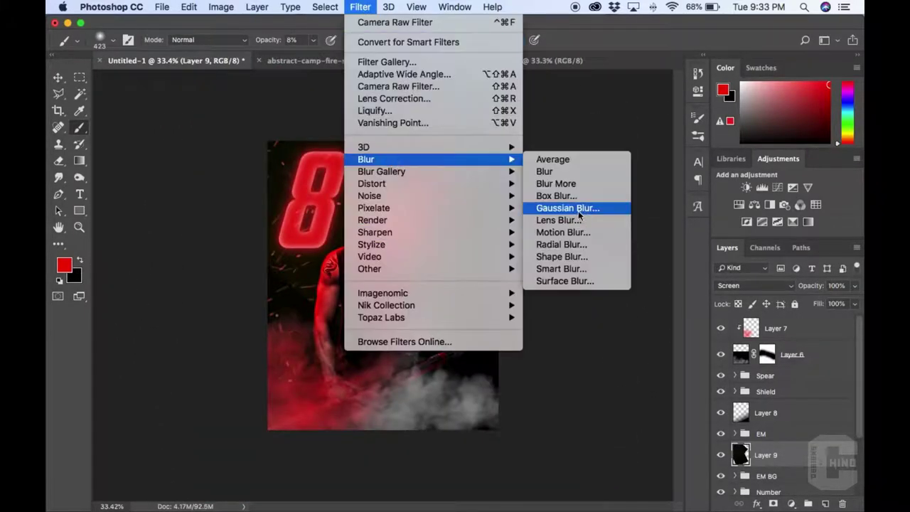
pyautogui.click(561, 232)
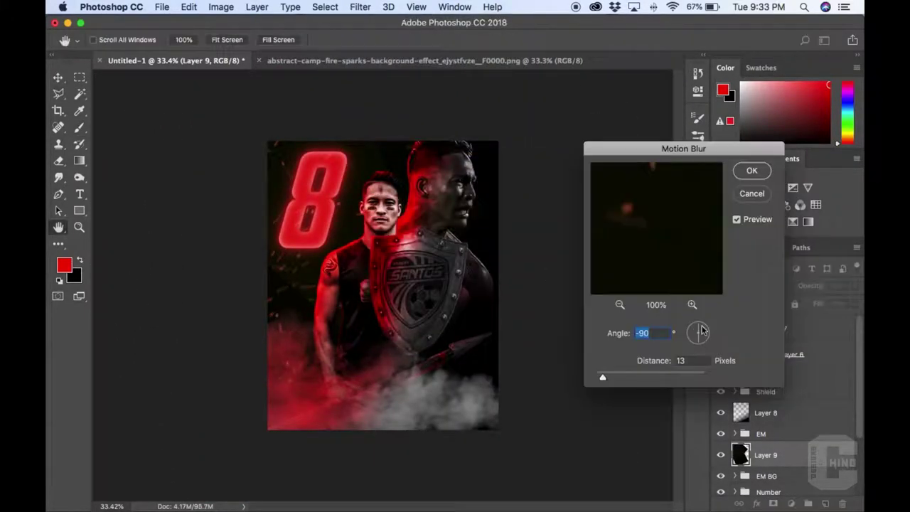
pyautogui.press('Return')
# Close the sparks document and open a second smoke image from Clouds - Fog - Smoke.
pyautogui.press('b')
pyautogui.click(258, 62)
pyautogui.press('super+o')
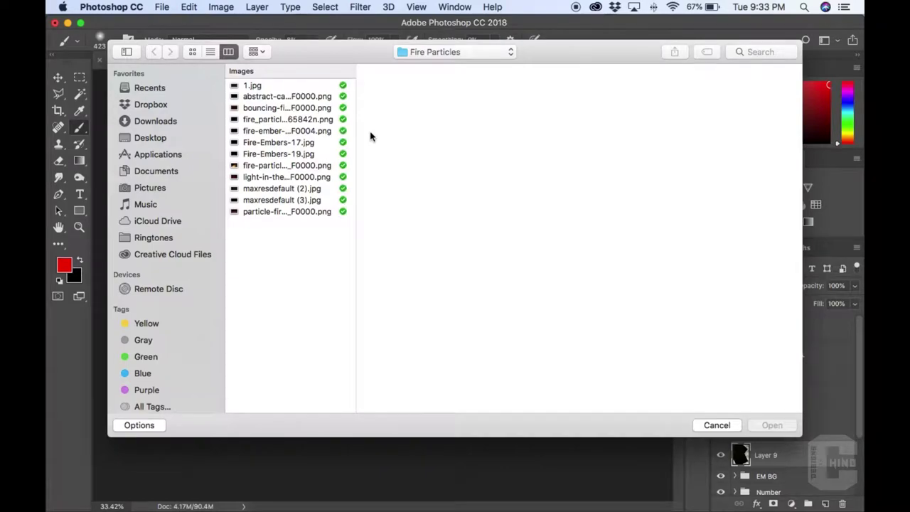
pyautogui.press('super+Up')
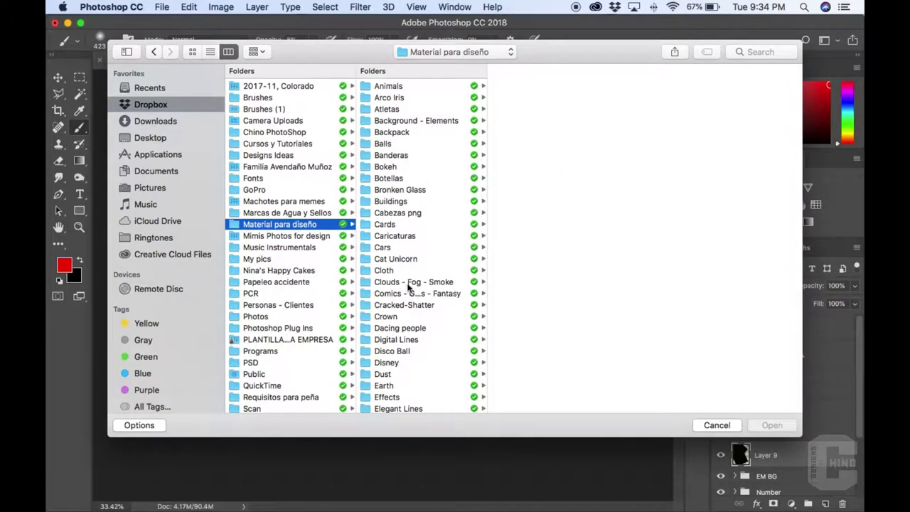
pyautogui.click(409, 282)
pyautogui.click(538, 368)
pyautogui.click(544, 320)
pyautogui.doubleClick(544, 321)
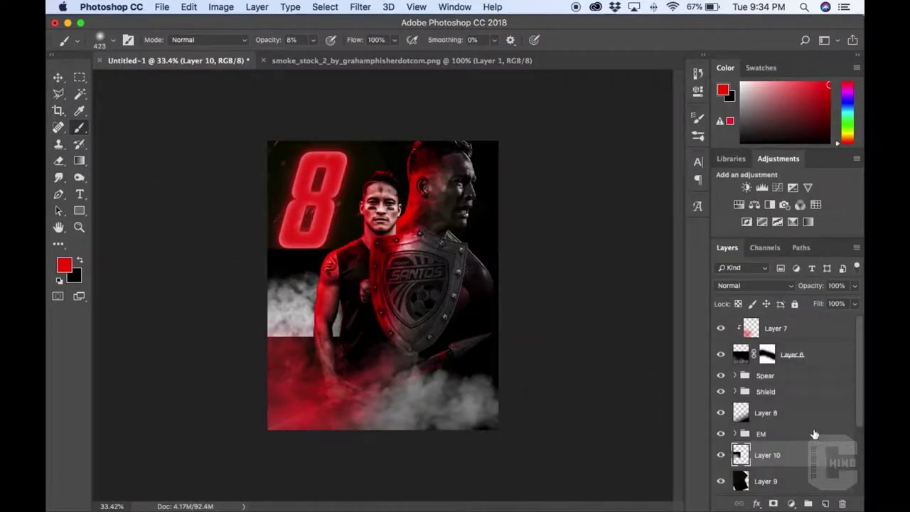
# Put the smoke below Layer 9 in Screen mode, rotated about 17 degrees.
pyautogui.press('super+bracketleft')
pyautogui.hotkey('shift', 'alt', 's')
pyautogui.press('super+t')
pyautogui.moveTo(494, 287); pyautogui.dragTo(512, 302)
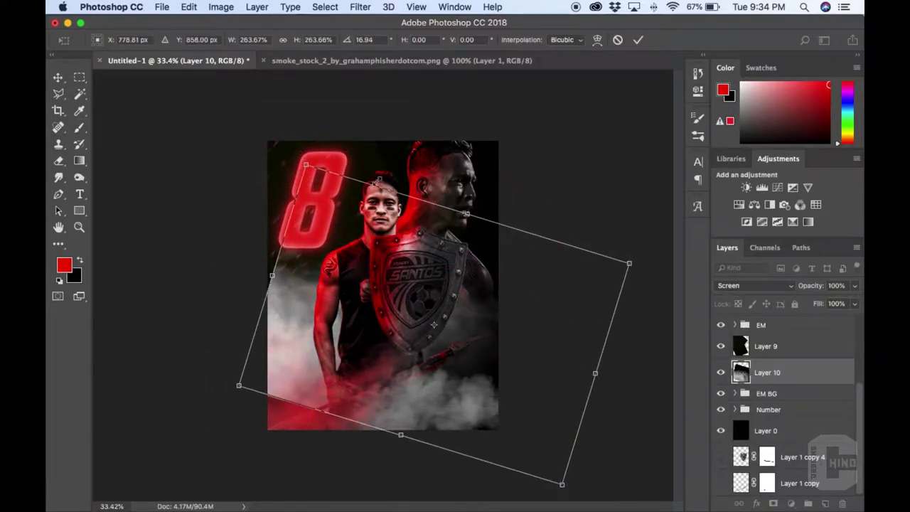
pyautogui.press('Return')
# Mask the new smoke layer, hiding its lower-left part, then select Layer 7.
pyautogui.press('b')
pyautogui.click(772, 504)
pyautogui.press('d')
pyautogui.press('x')
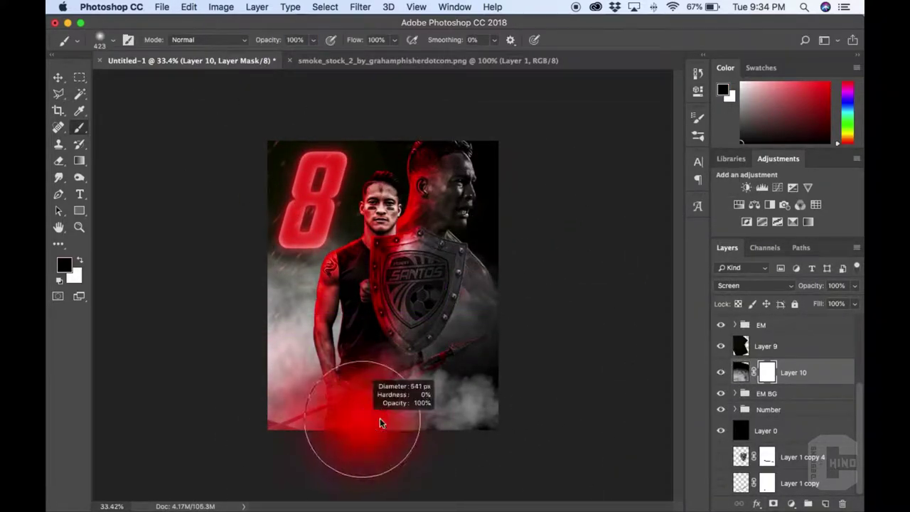
pyautogui.moveTo(380, 423); pyautogui.dragTo(316, 448)
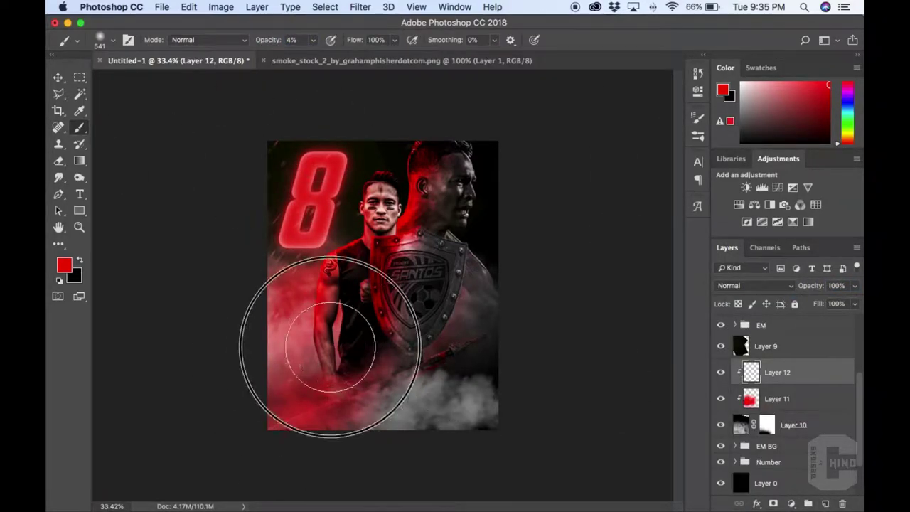
pyautogui.scroll(5, 777, 334)
pyautogui.click(777, 328)
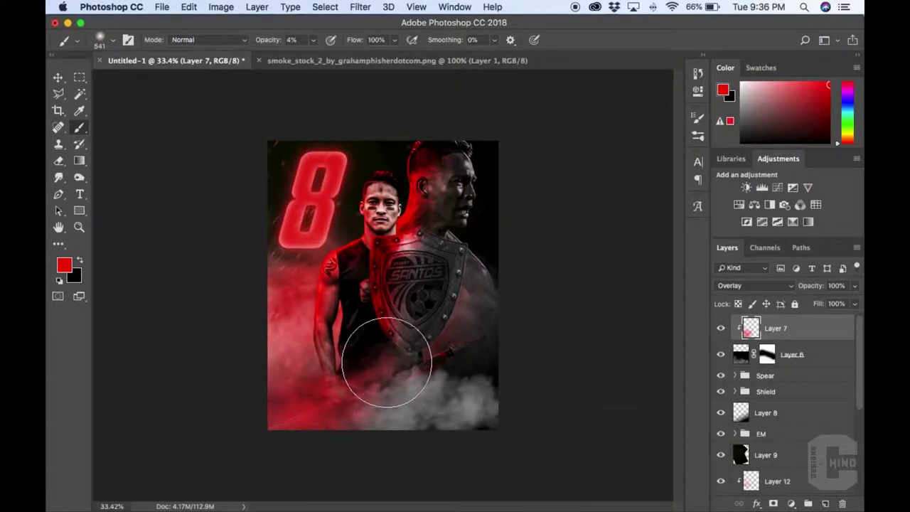
# Draw a black gradient up from the bottom at 61% opacity, masked to reveal smoke.
pyautogui.click(824, 503)
pyautogui.press('g')
pyautogui.press('x')
pyautogui.moveTo(384, 430); pyautogui.dragTo(384, 341)
pyautogui.press('5')
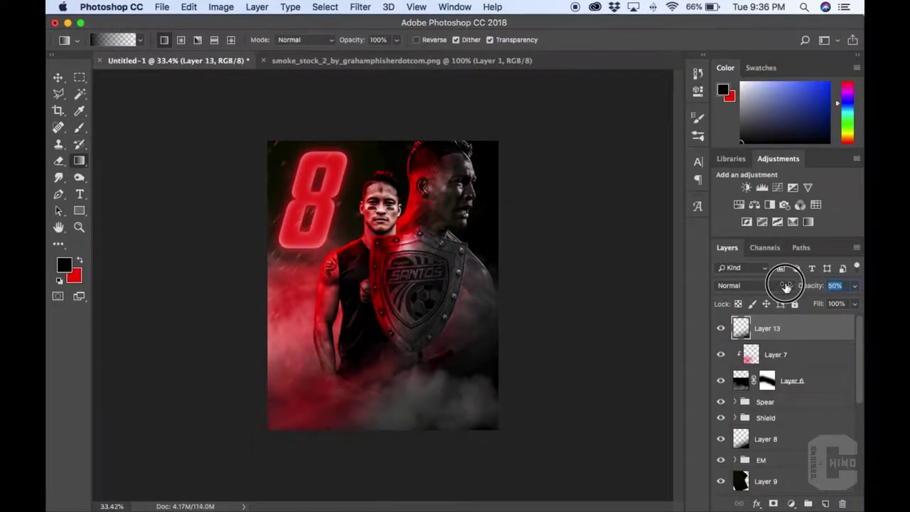
pyautogui.moveTo(786, 285); pyautogui.dragTo(793, 285)
pyautogui.click(772, 503)
pyautogui.press('b')
pyautogui.moveTo(468, 334); pyautogui.dragTo(480, 299)
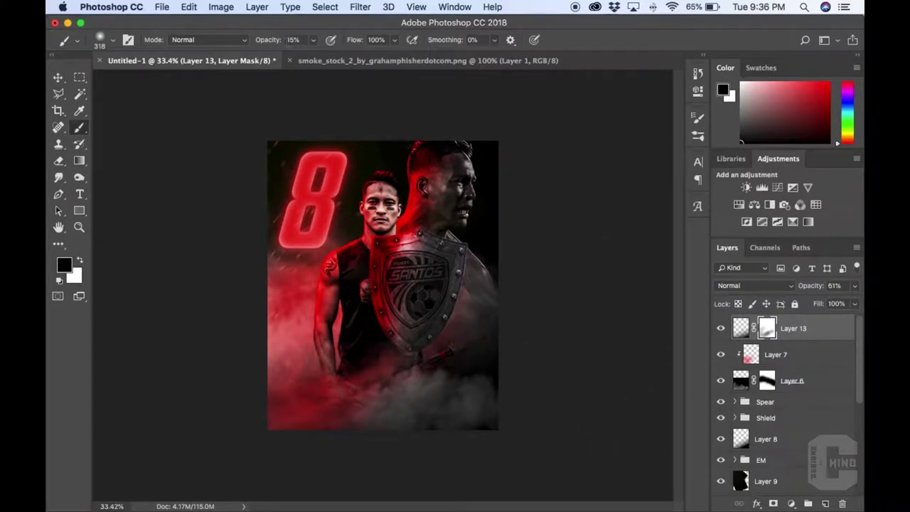
# Open the Santos crest from Escudos y logos > Liga de Costa Rica > AD Santos.
pyautogui.click(162, 7)
pyautogui.click(174, 36)
pyautogui.click(228, 51)
pyautogui.click(403, 267)
pyautogui.click(538, 131)
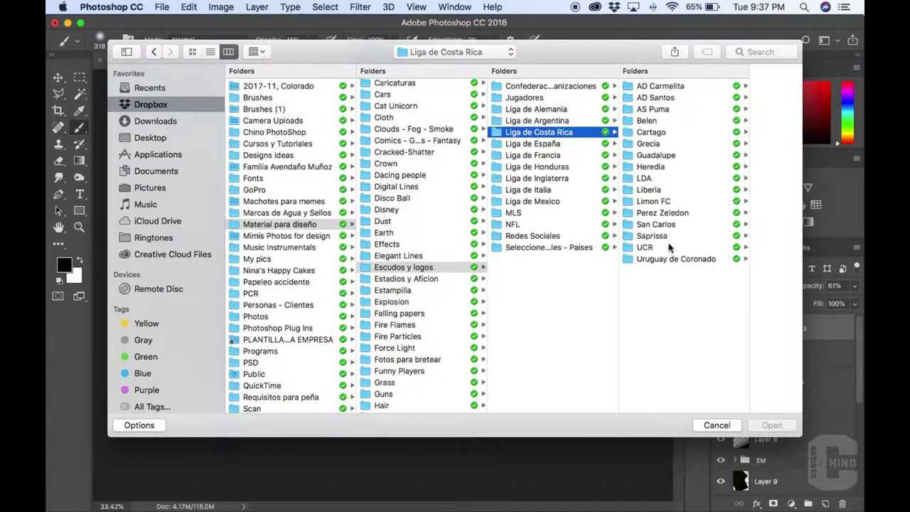
pyautogui.click(655, 97)
pyautogui.click(576, 130)
pyautogui.click(772, 425)
# Place the crest below the Number group, enlarged, tilted about -9° behind the 8, at 10% opacity.
pyautogui.moveTo(384, 284); pyautogui.dragTo(178, 61)
pyautogui.moveTo(775, 462)
pyautogui.mouseDown()
pyautogui.moveTo(813, 420)
pyautogui.moveTo(804, 430)
pyautogui.mouseUp()
pyautogui.hotkey('ctrl', 't')
pyautogui.moveTo(311, 152); pyautogui.dragTo(229, 125)
pyautogui.moveTo(441, 305); pyautogui.dragTo(532, 341)
pyautogui.moveTo(355, 227); pyautogui.dragTo(401, 234)
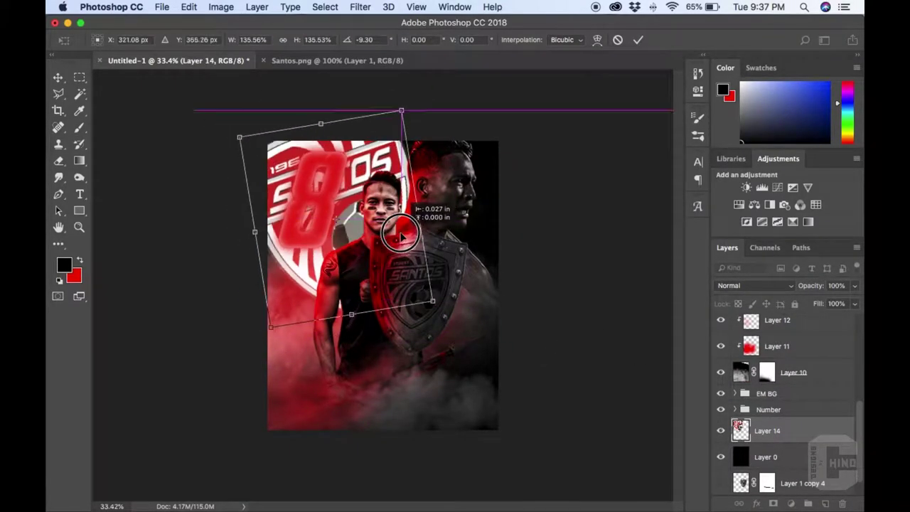
pyautogui.press('Return')
pyautogui.press('1')
pyautogui.press('b')
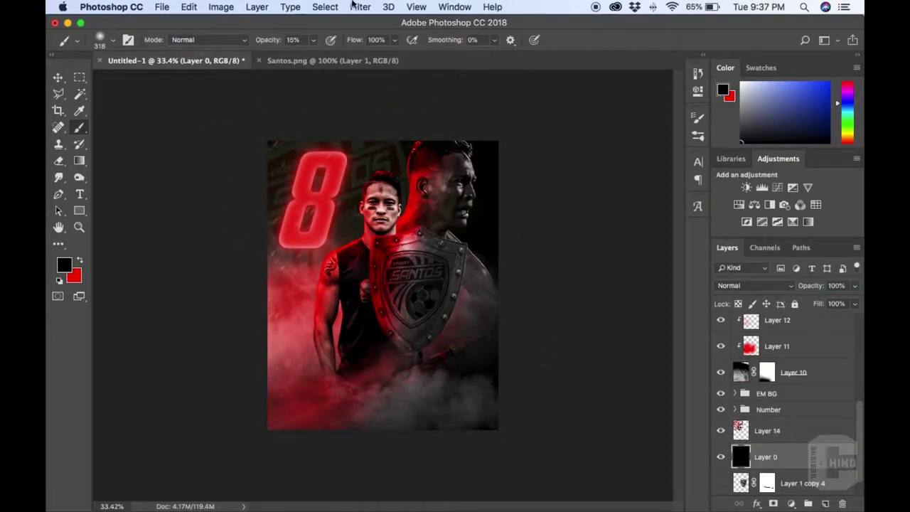
# Bring up the Open dialog to browse for fog images.
pyautogui.click(162, 7)
pyautogui.click(183, 33)
pyautogui.scroll(-2, 421, 206)
# Add a cloud and fog texture as the bottom layer, painting it out around the 8.
pyautogui.click(420, 207)
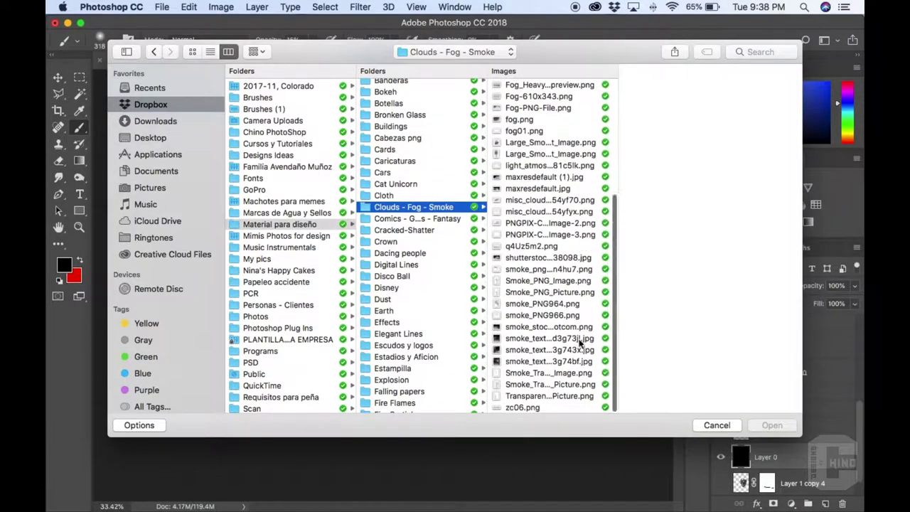
pyautogui.click(533, 360)
pyautogui.click(532, 338)
pyautogui.press('Up')
pyautogui.press('Up')
pyautogui.press('Up')
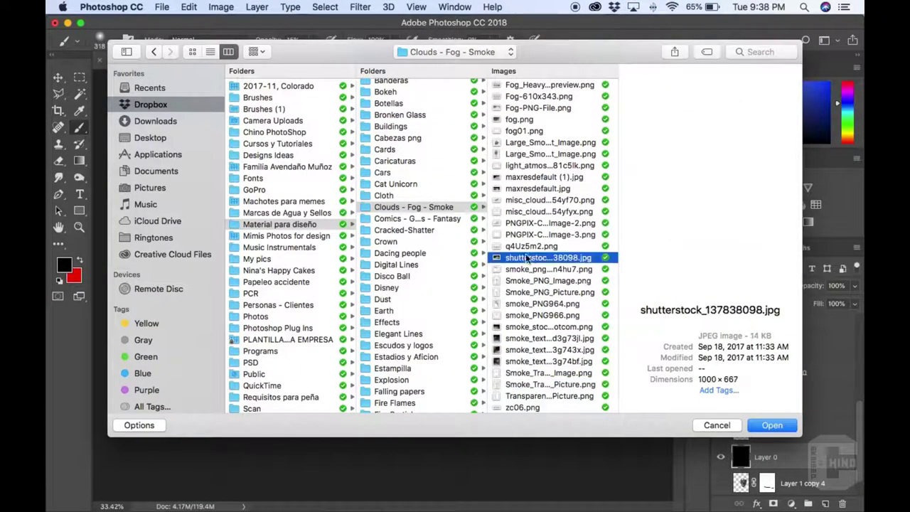
pyautogui.press('Up')
pyautogui.press('Up')
pyautogui.press('Up')
pyautogui.press('Up')
pyautogui.press('Up')
pyautogui.press('Up')
pyautogui.press('Return')
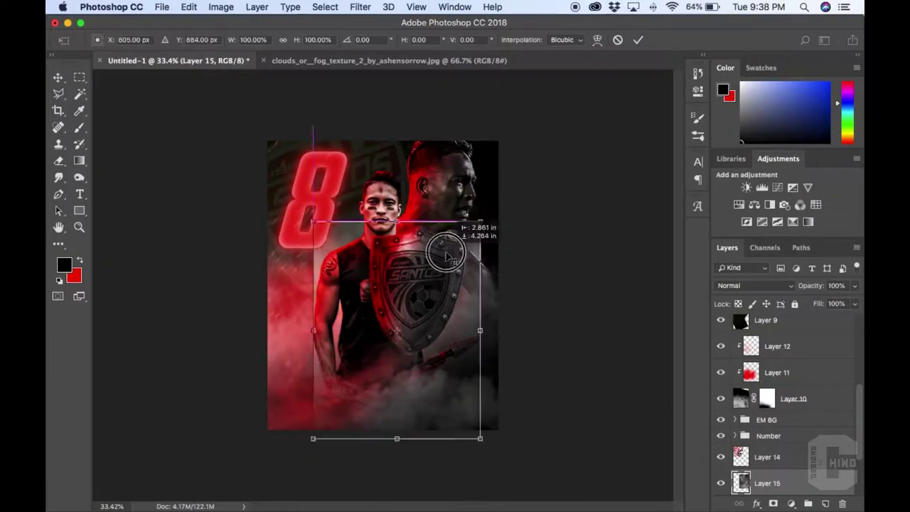
pyautogui.moveTo(181, 65); pyautogui.dragTo(383, 284)
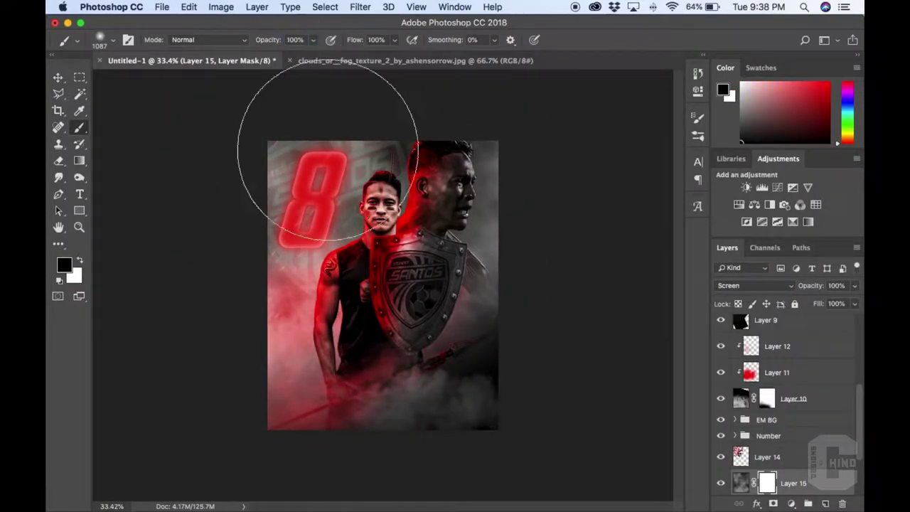
pyautogui.moveTo(328, 151)
pyautogui.mouseDown()
pyautogui.moveTo(244, 376)
pyautogui.moveTo(296, 316)
pyautogui.mouseUp()
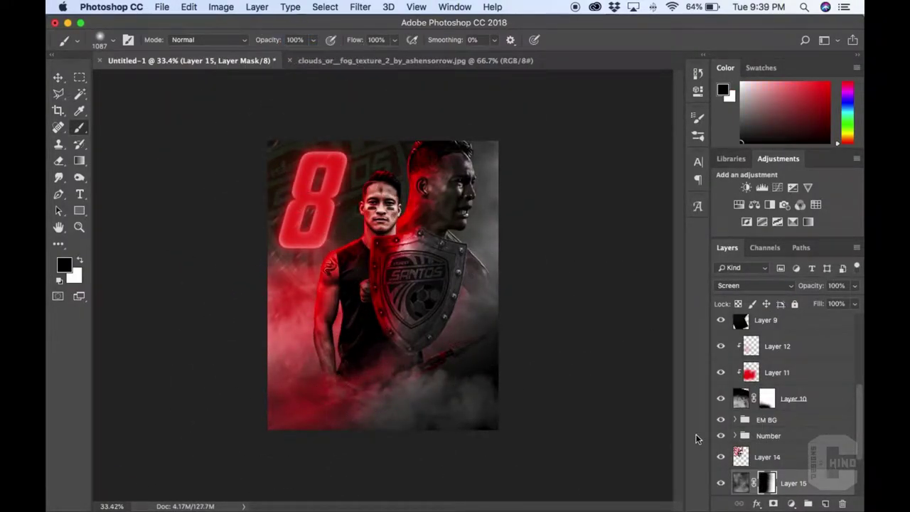
# Paint red over the 8 on a new Overlay layer above the crest.
pyautogui.click(825, 503)
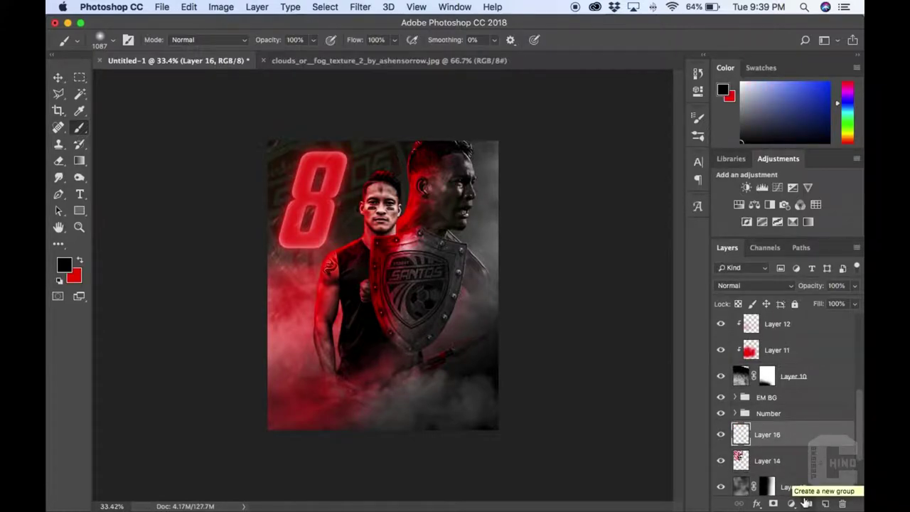
pyautogui.press('x')
pyautogui.click(313, 192)
pyautogui.click(753, 285)
pyautogui.click(757, 420)
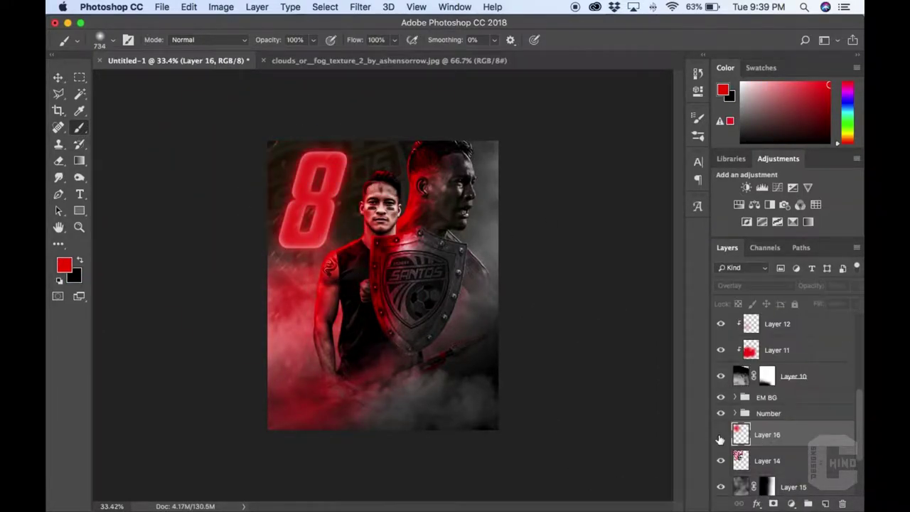
pyautogui.scroll(1, 796, 439)
# Paint a white glow on the 8 on a new Overlay layer at 19% opacity.
pyautogui.click(825, 503)
pyautogui.click(64, 265)
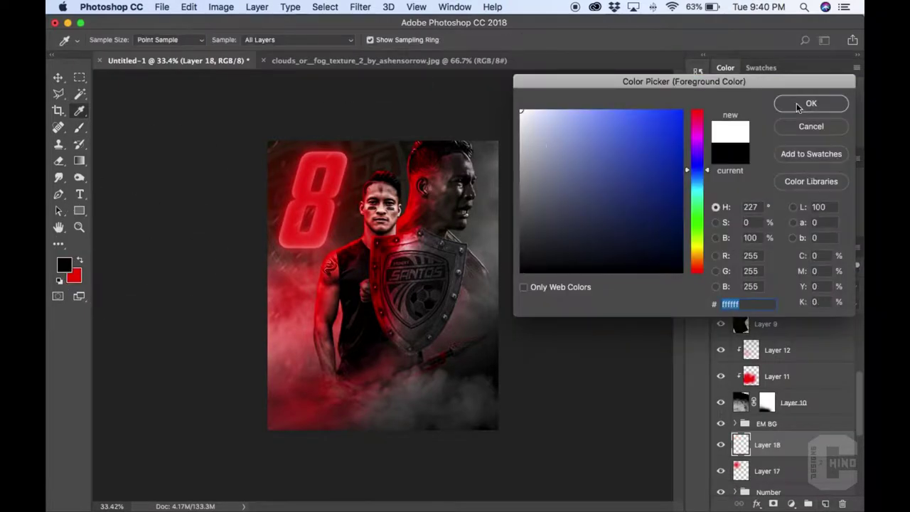
pyautogui.click(812, 101)
pyautogui.click(313, 192)
pyautogui.click(753, 285)
pyautogui.click(731, 423)
pyautogui.press('Tab')
pyautogui.write('19')
pyautogui.press('Return')
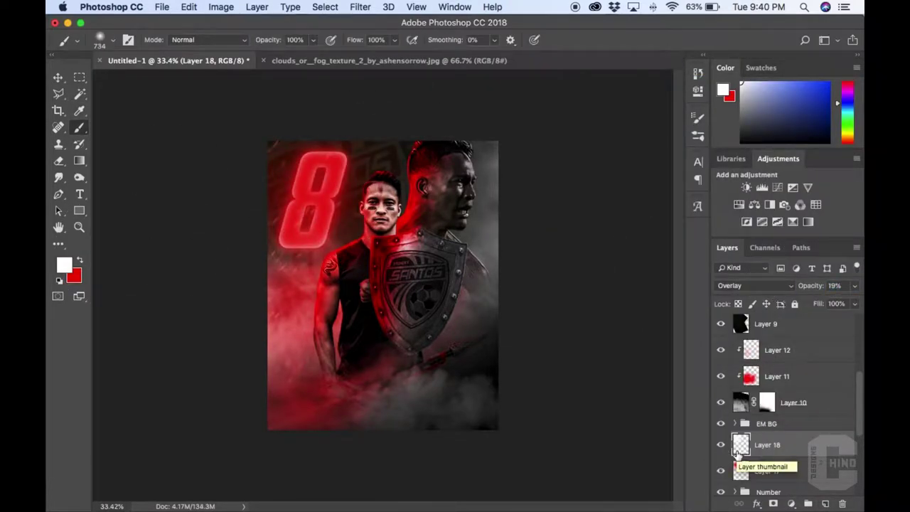
# Place the smoke image q4Uz5m2.png into the poster at reduced opacity.
pyautogui.press('super+o')
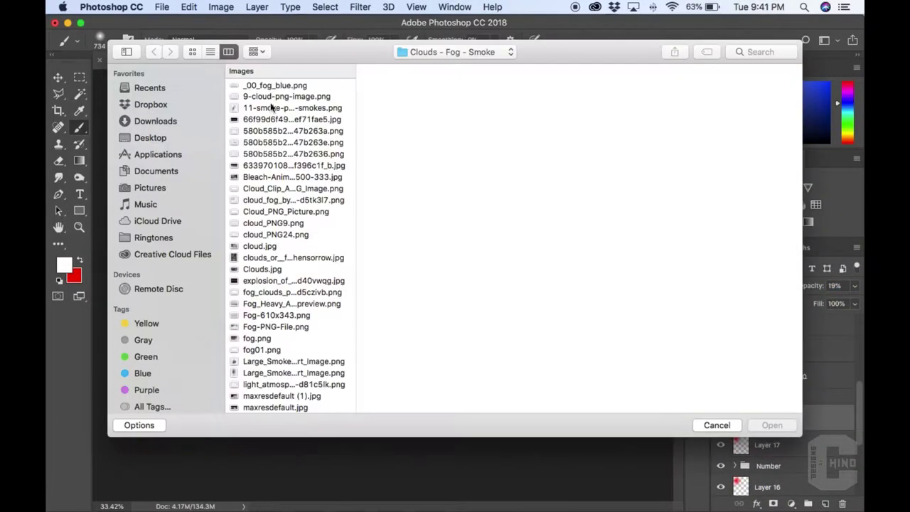
pyautogui.press('Down')
pyautogui.press('Down')
pyautogui.press('Down')
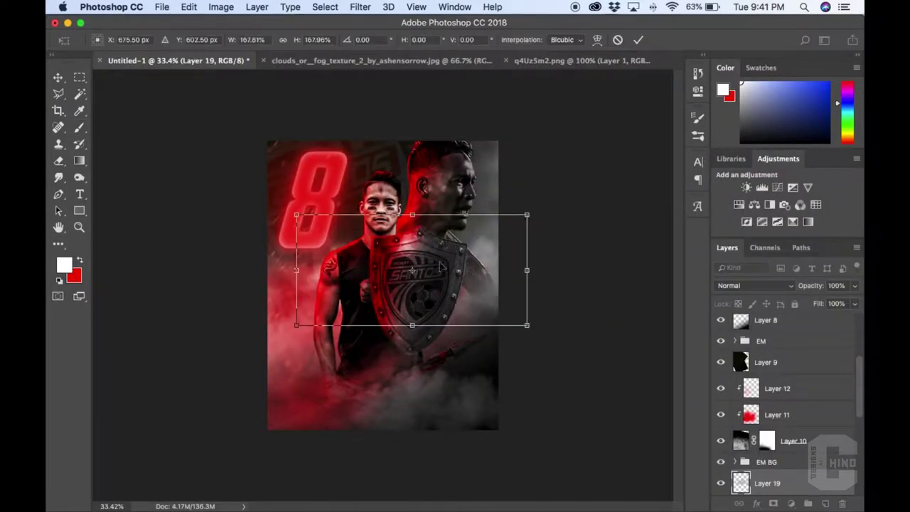
pyautogui.click(782, 434)
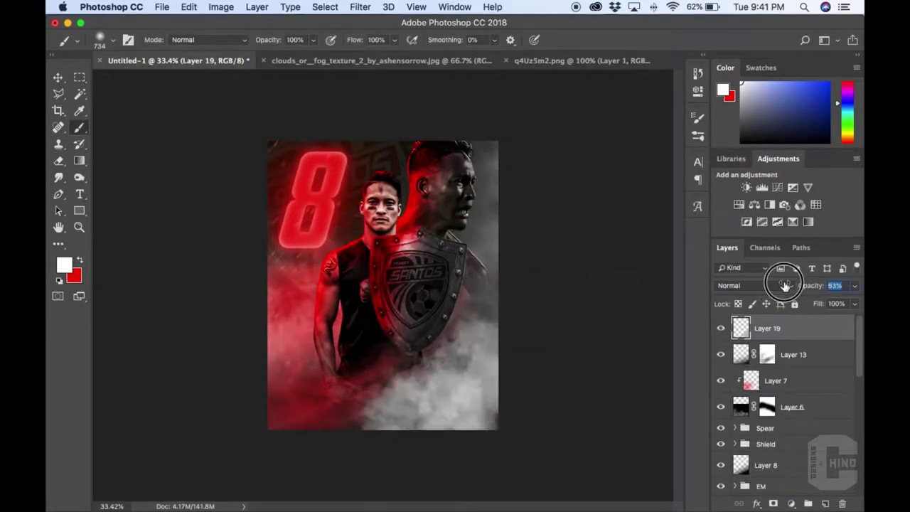
pyautogui.click(753, 285)
# Paint red with a 450 px brush on a new Overlay layer, then stamp all visible layers.
pyautogui.click(819, 502)
pyautogui.click(753, 285)
pyautogui.click(732, 324)
pyautogui.press('x')
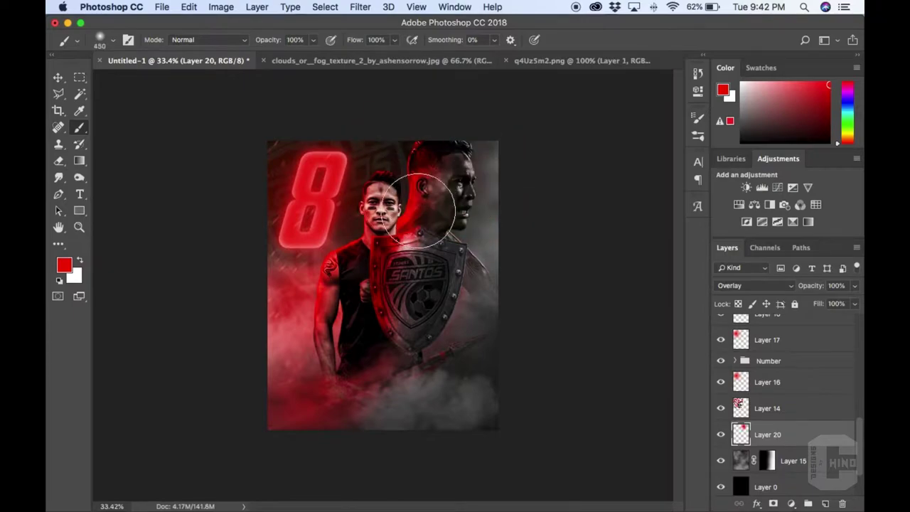
pyautogui.keyDown('super'); pyautogui.click(432, 288); pyautogui.keyUp('super')
pyautogui.scroll(5, 782, 398)
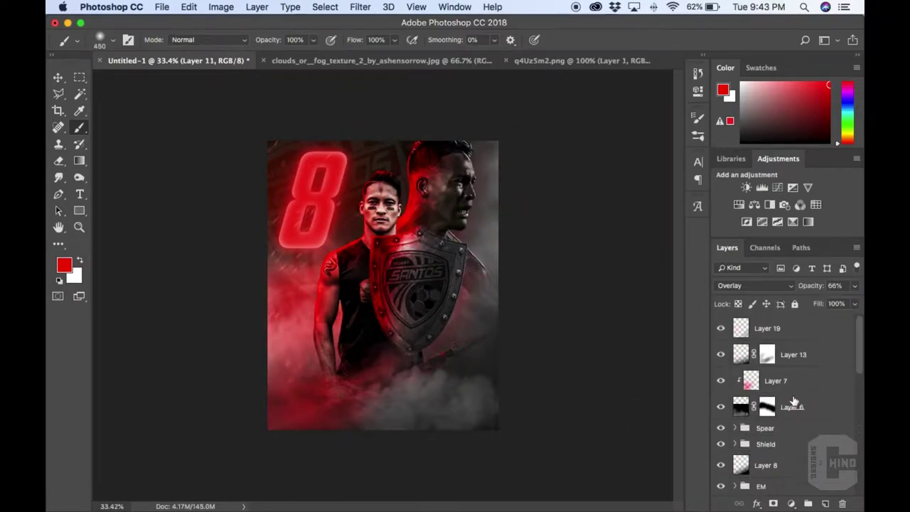
pyautogui.press('super+alt+shift+e')
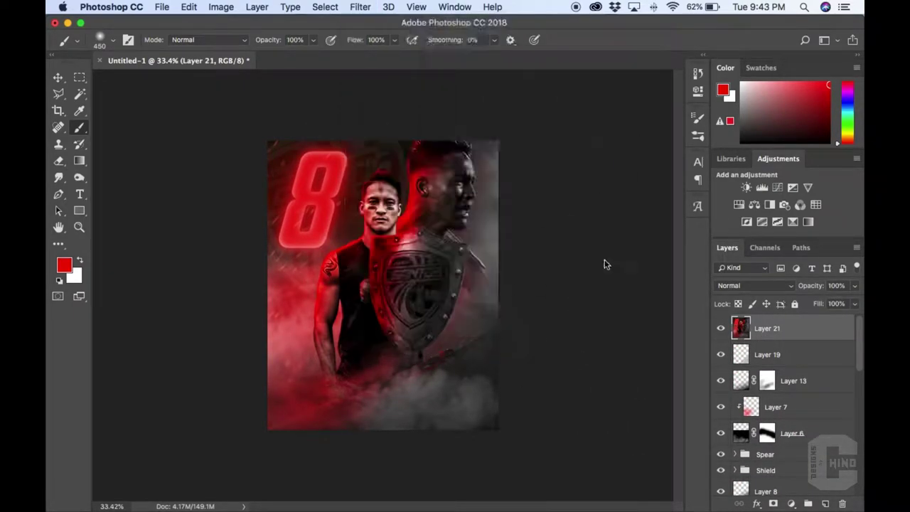
# Grade Layer 21 in Camera Raw: Blacks -28, Vibrance -8, red saturation, split toning, grain 24, vignette -12.
pyautogui.press('super+shift+a')
pyautogui.moveTo(741, 420)
pyautogui.mouseDown()
pyautogui.moveTo(772, 457)
pyautogui.moveTo(776, 420)
pyautogui.moveTo(763, 419)
pyautogui.mouseUp()
pyautogui.moveTo(763, 440); pyautogui.dragTo(757, 441)
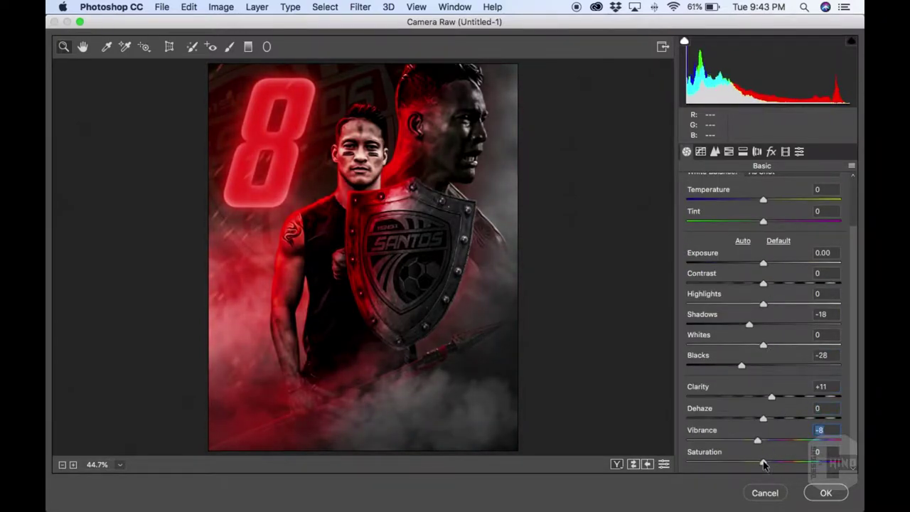
pyautogui.click(728, 151)
pyautogui.moveTo(767, 234); pyautogui.dragTo(772, 234)
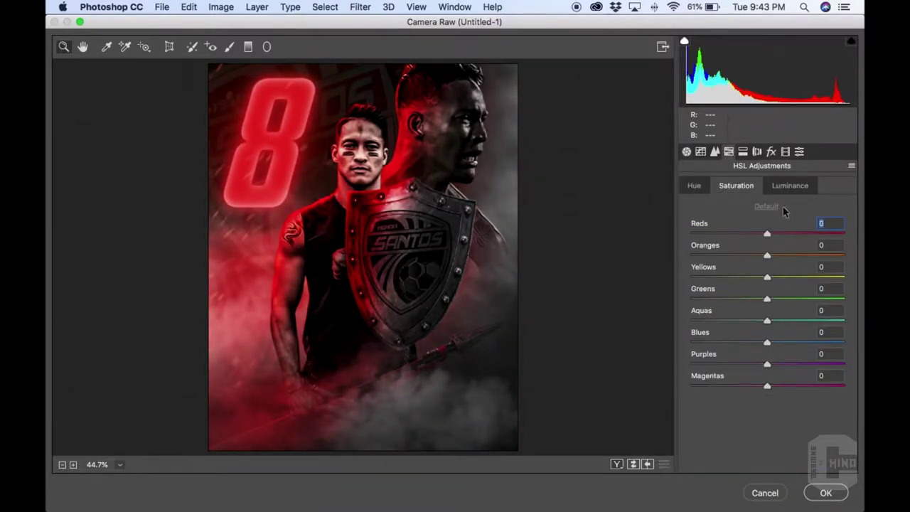
pyautogui.click(772, 152)
pyautogui.moveTo(766, 311); pyautogui.dragTo(756, 311)
pyautogui.click(743, 151)
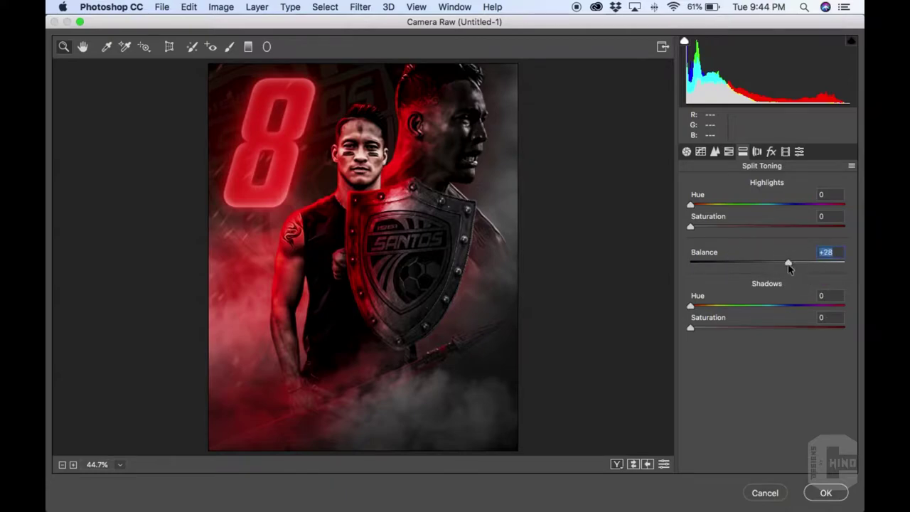
pyautogui.click(771, 152)
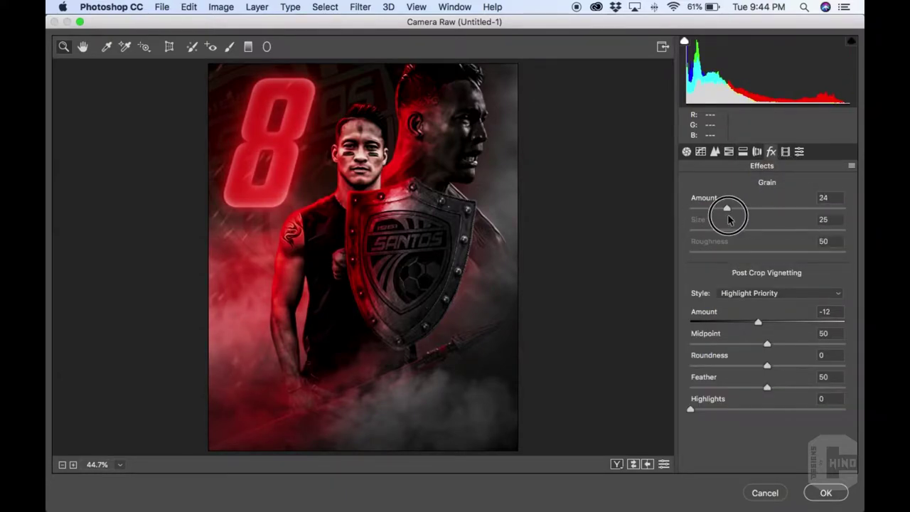
pyautogui.press('Return')
pyautogui.press('super+o')
# Open DBC Marca de agua Blanco.png from the Dropbox Material para diseño folder.
pyautogui.click(416, 51)
pyautogui.click(294, 221)
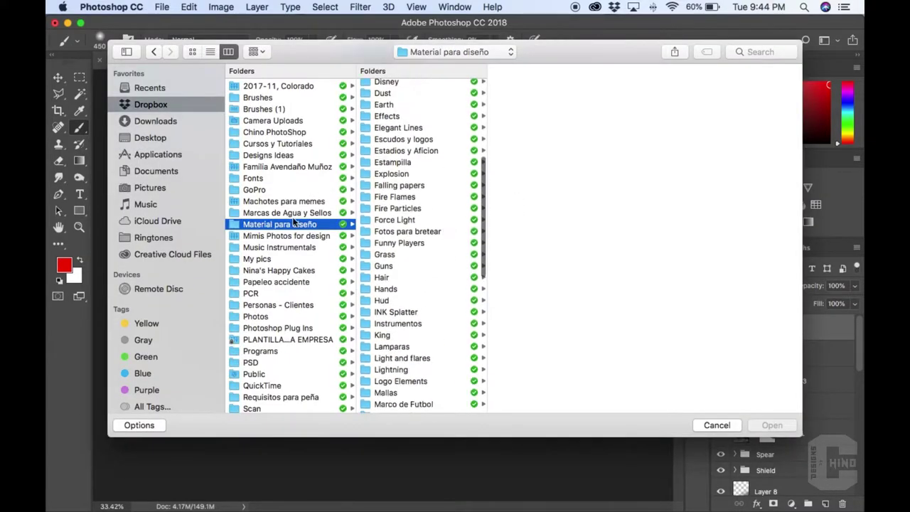
pyautogui.click(412, 94)
pyautogui.click(772, 425)
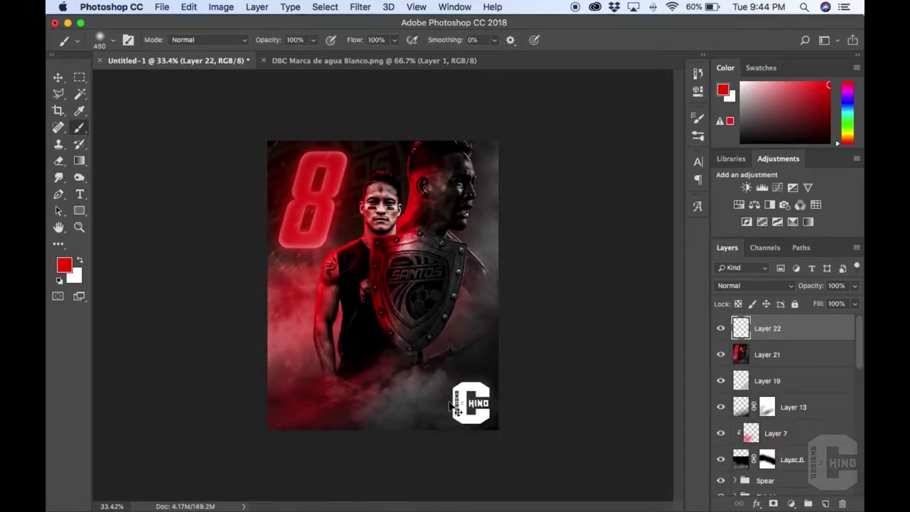